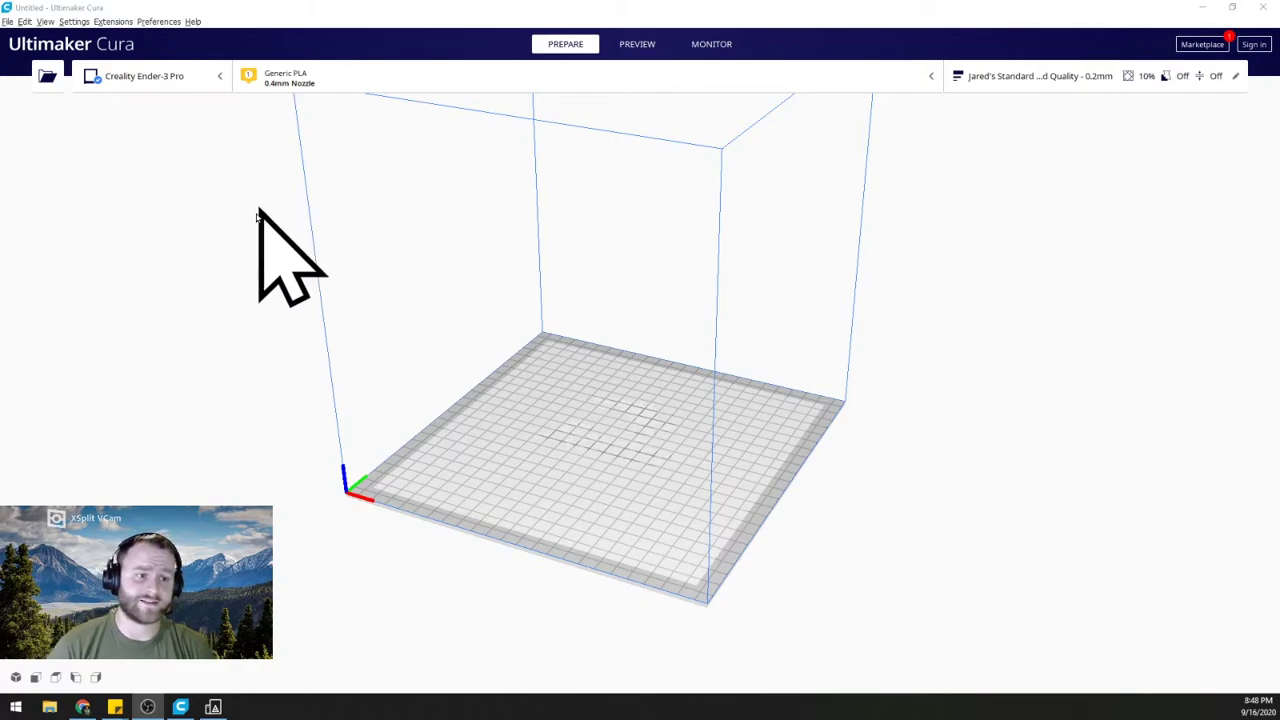
# Add a Creality Ender-3 Pro from the non-networked Creality3D list and review its start/end G-code.
pyautogui.click(200, 78)
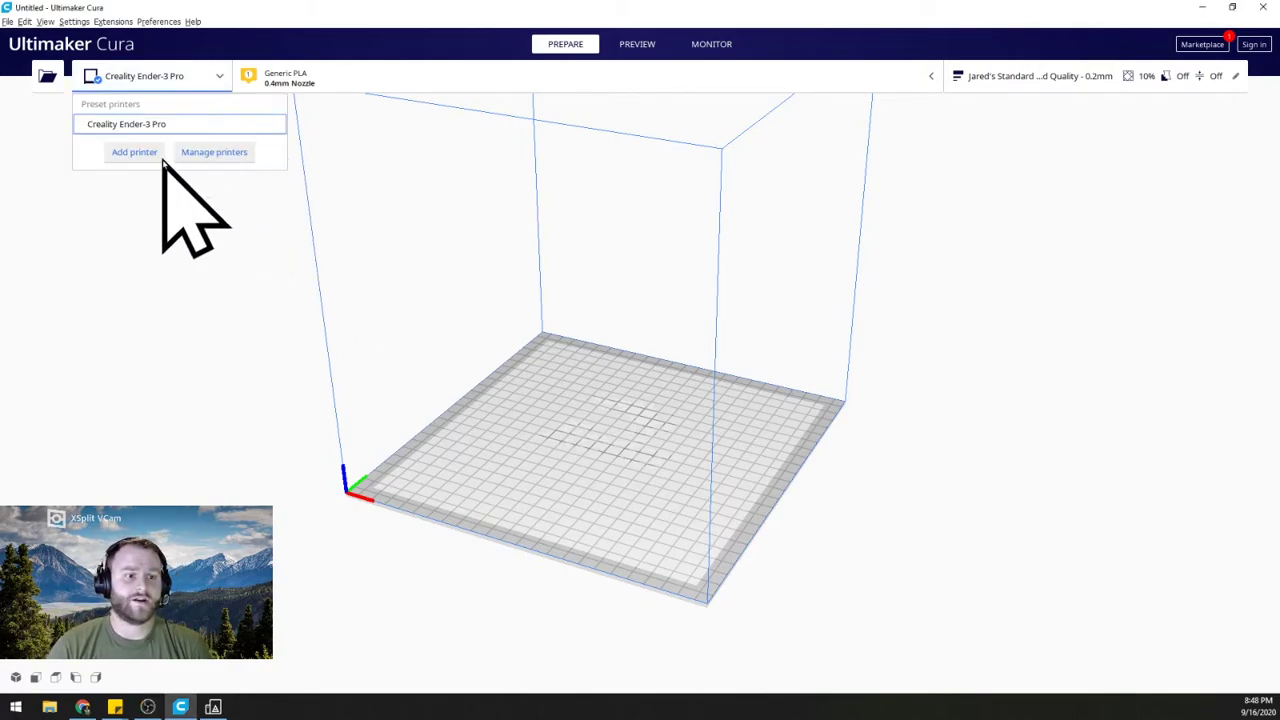
pyautogui.click(147, 155)
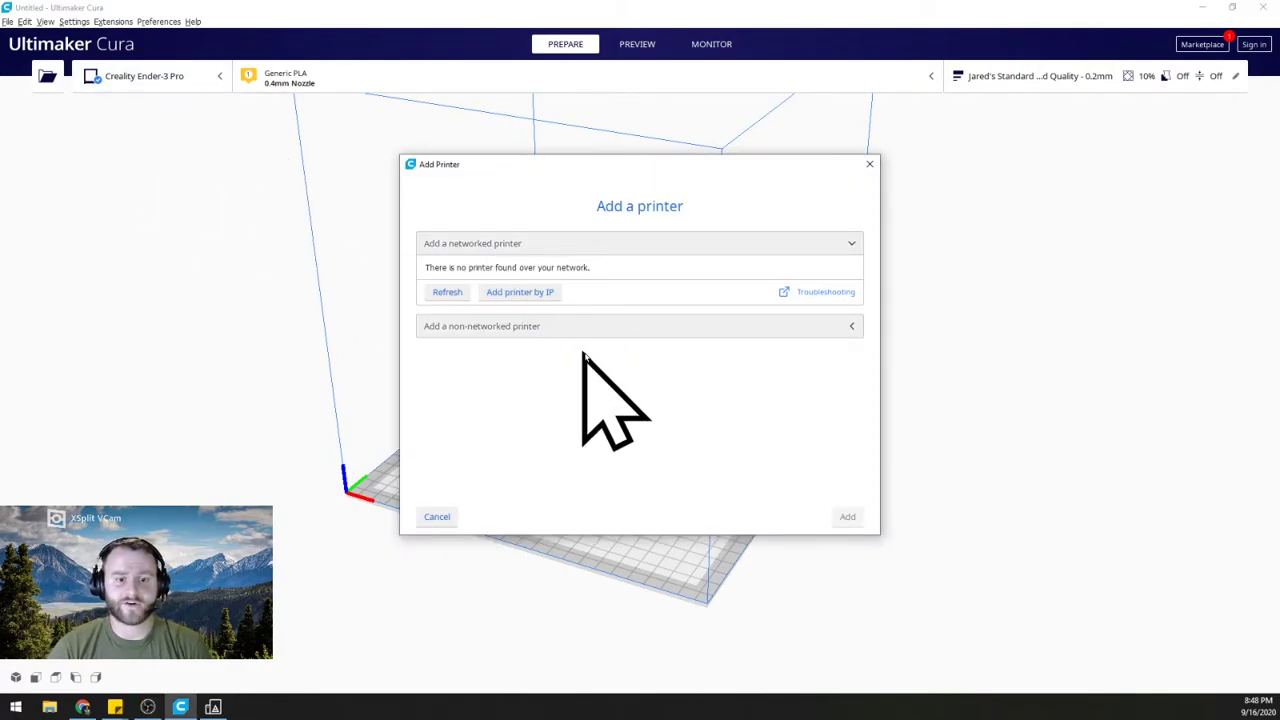
pyautogui.click(720, 330)
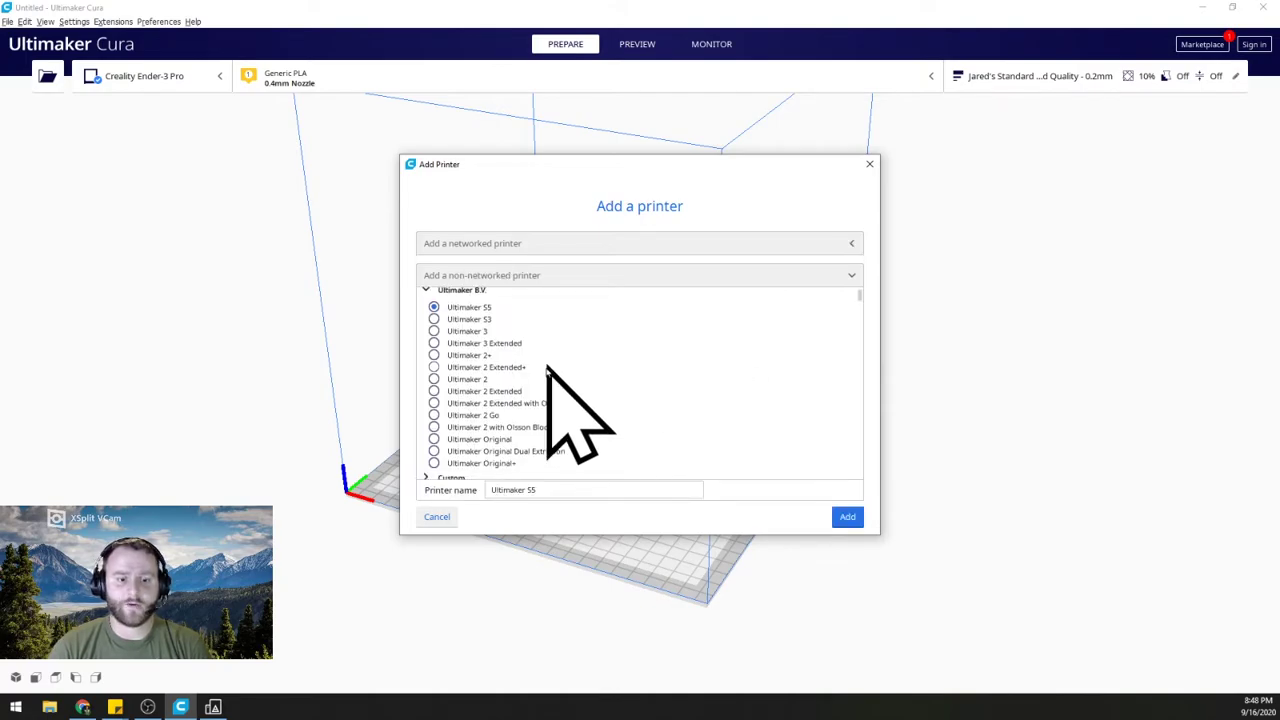
pyautogui.scroll(-8, 553, 375)
pyautogui.scroll(-4, 553, 377)
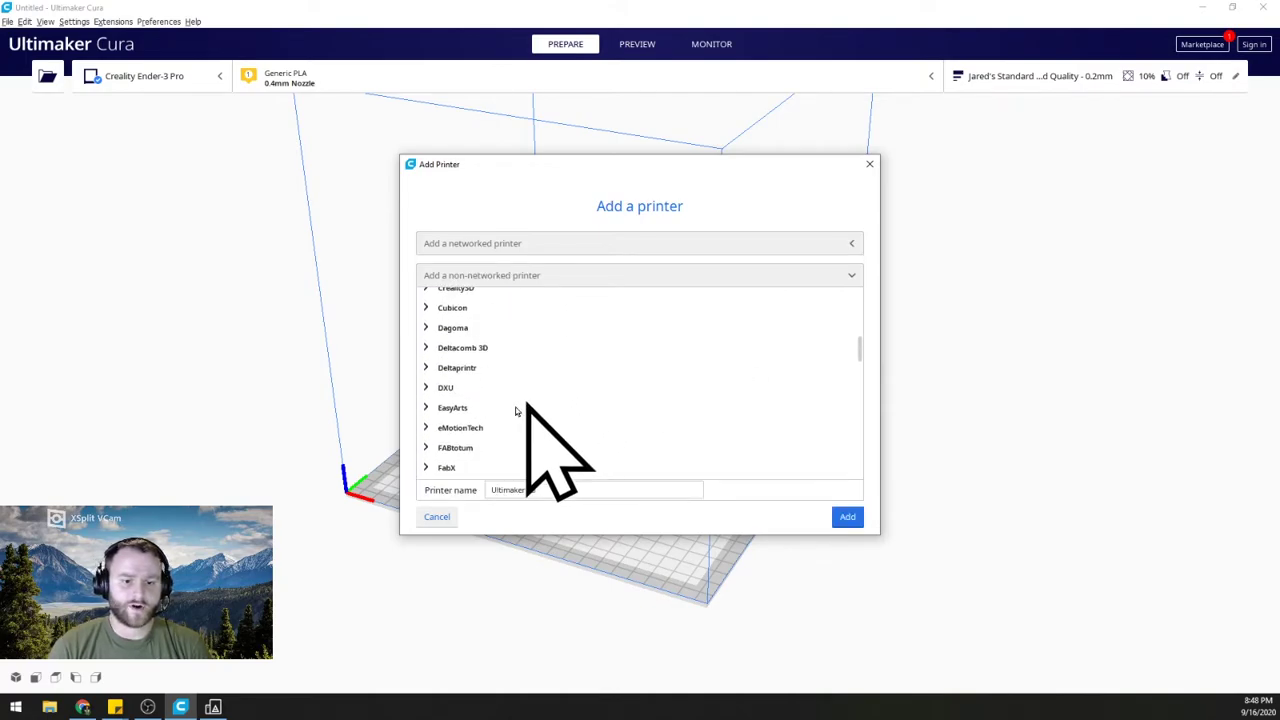
pyautogui.click(427, 308)
pyautogui.click(433, 455)
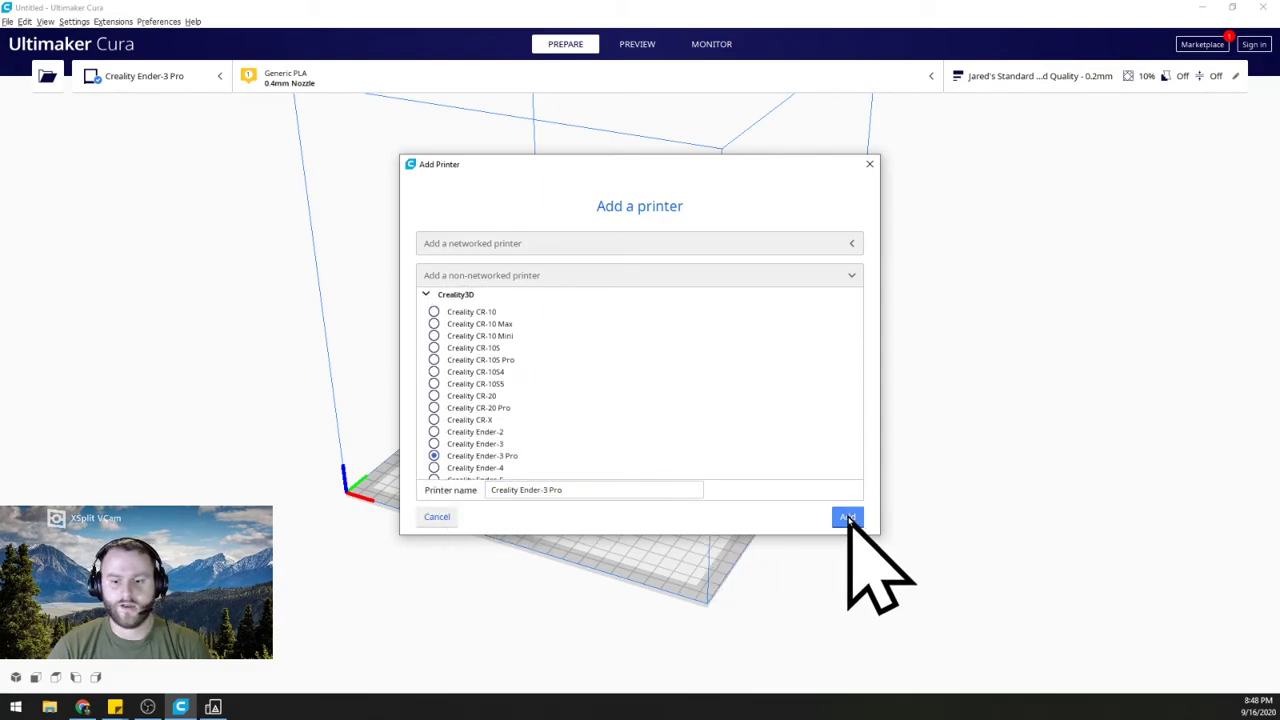
pyautogui.click(843, 517)
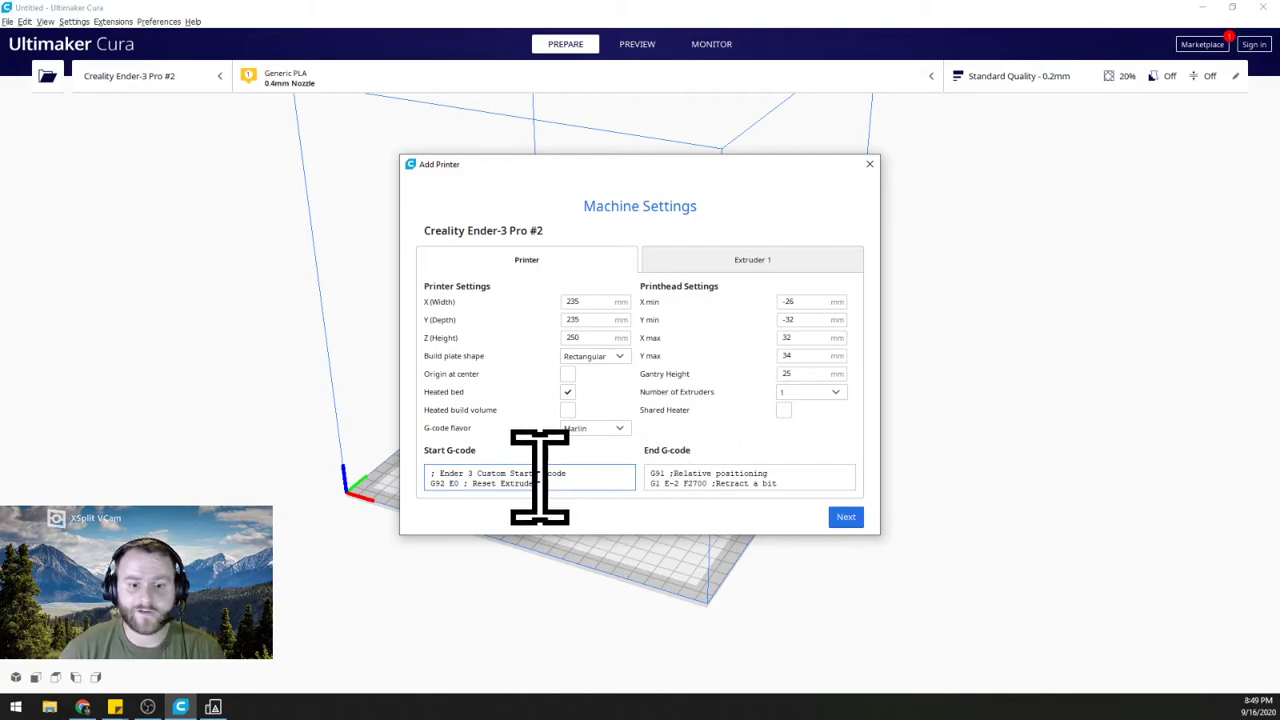
pyautogui.scroll(-5, 484, 478)
pyautogui.scroll(-4, 720, 478)
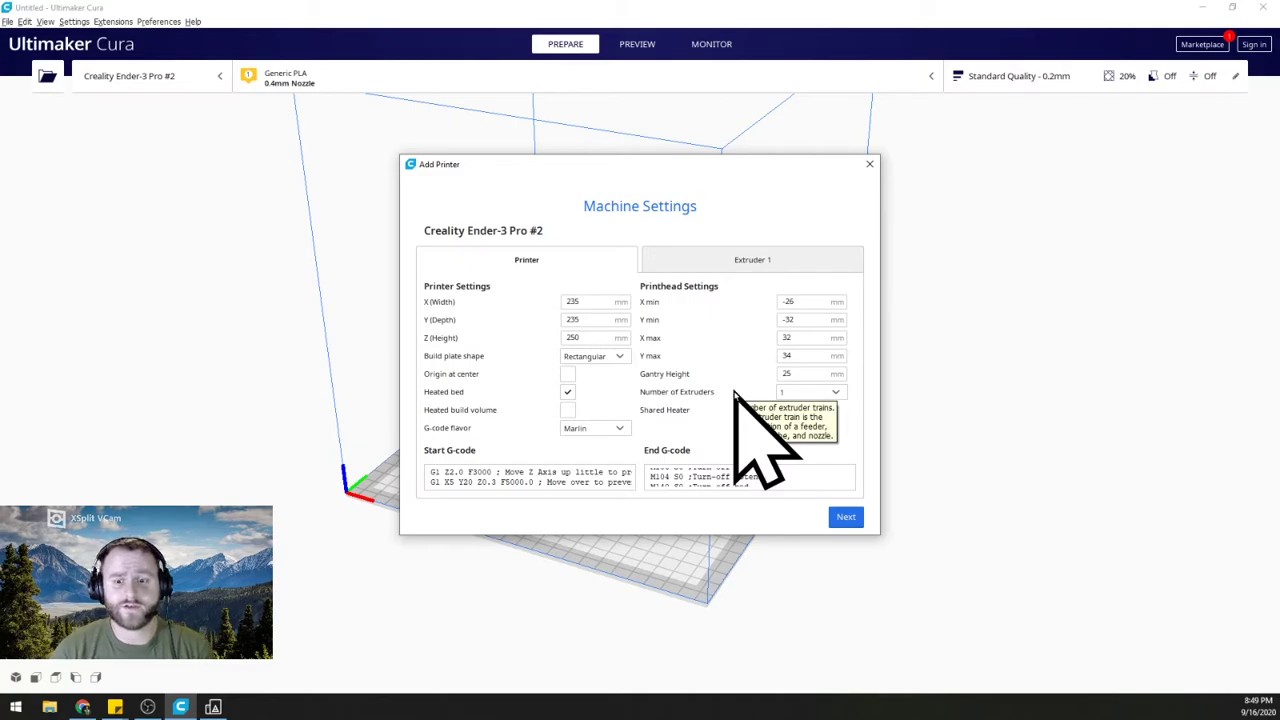
# Accept the Machine Settings for Ender-3 Pro #2 and look over its empty 235×235×250 mm build volume.
pyautogui.click(840, 517)
pyautogui.scroll(-2, 614, 466)
pyautogui.scroll(3, 683, 434)
pyautogui.scroll(-3, 697, 417)
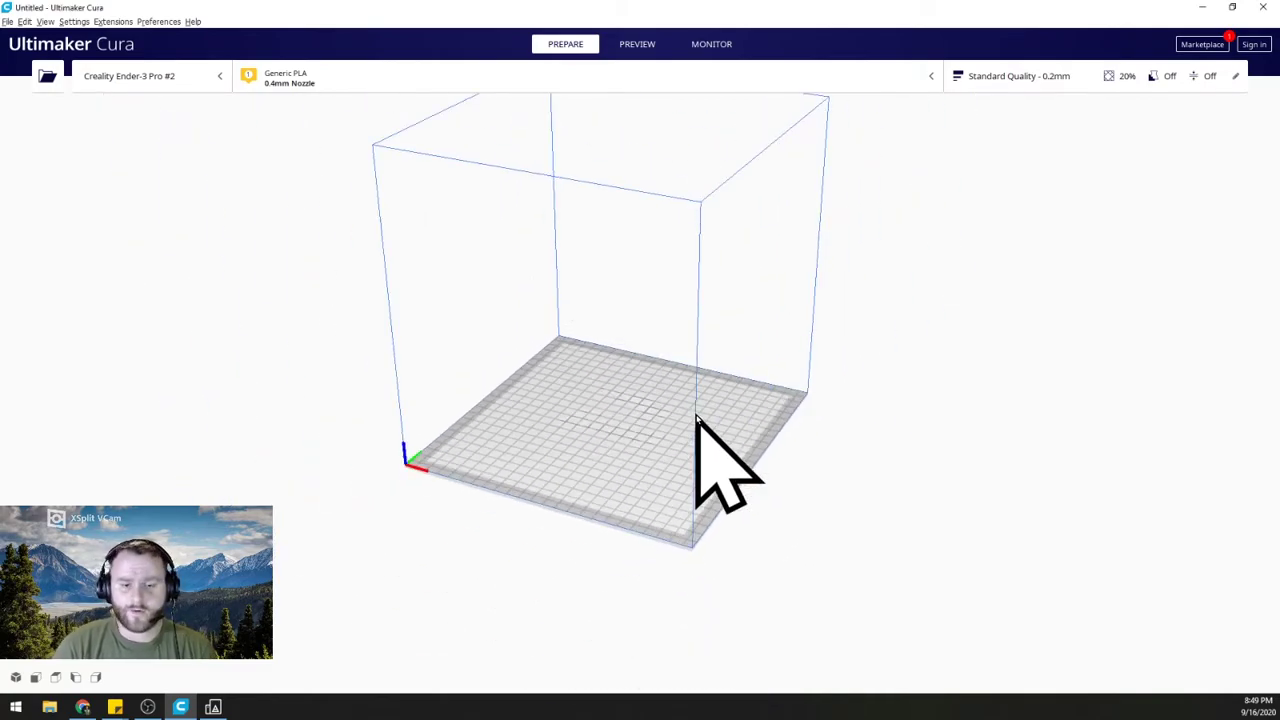
pyautogui.scroll(-2, 720, 385)
pyautogui.scroll(4, 651, 429)
pyautogui.scroll(-3, 666, 443)
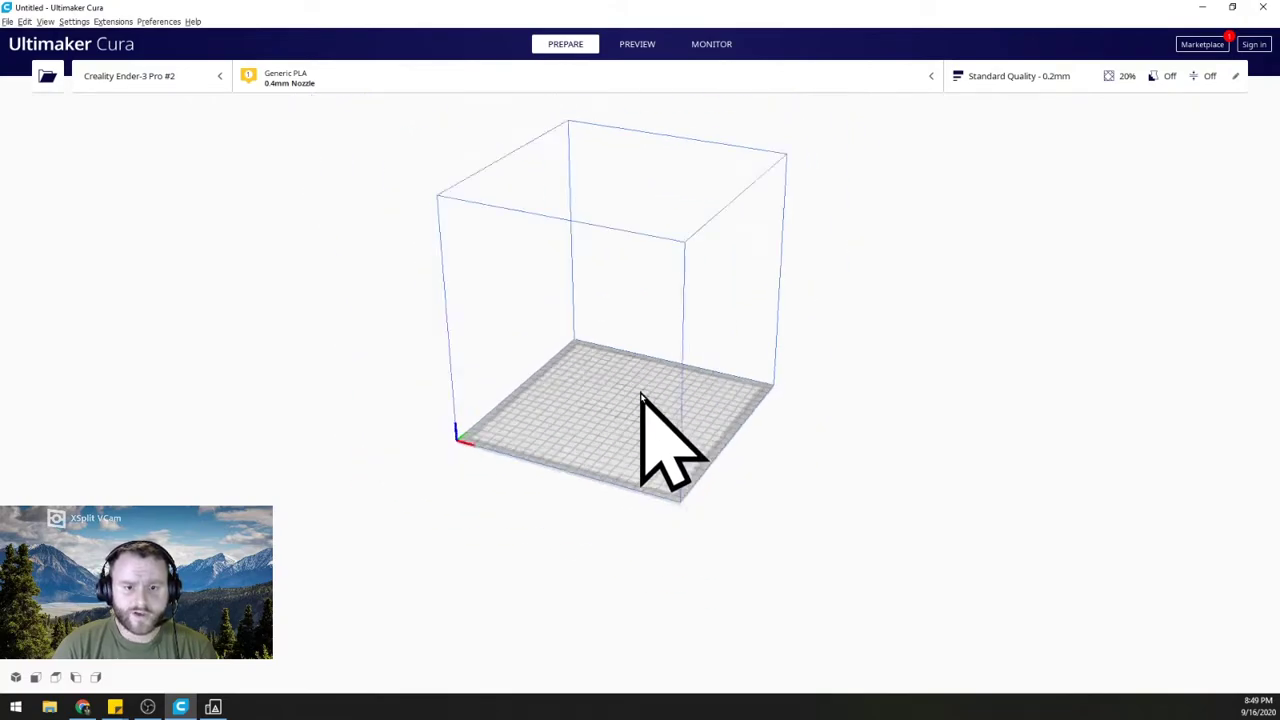
pyautogui.scroll(2, 637, 398)
pyautogui.scroll(3, 650, 420)
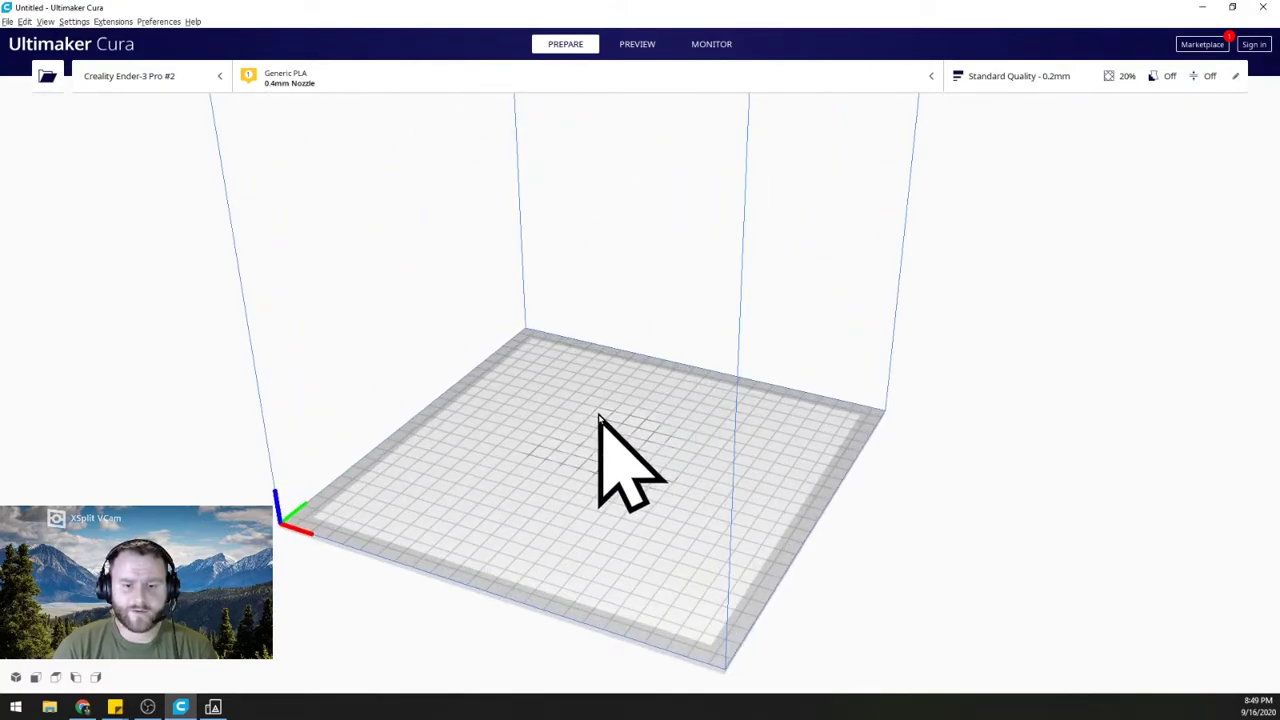
pyautogui.moveTo(617, 448); pyautogui.dragTo(663, 443, button='right')
pyautogui.moveTo(649, 386); pyautogui.dragTo(586, 309, button='right')
pyautogui.scroll(2, 623, 389)
pyautogui.scroll(-5, 623, 389)
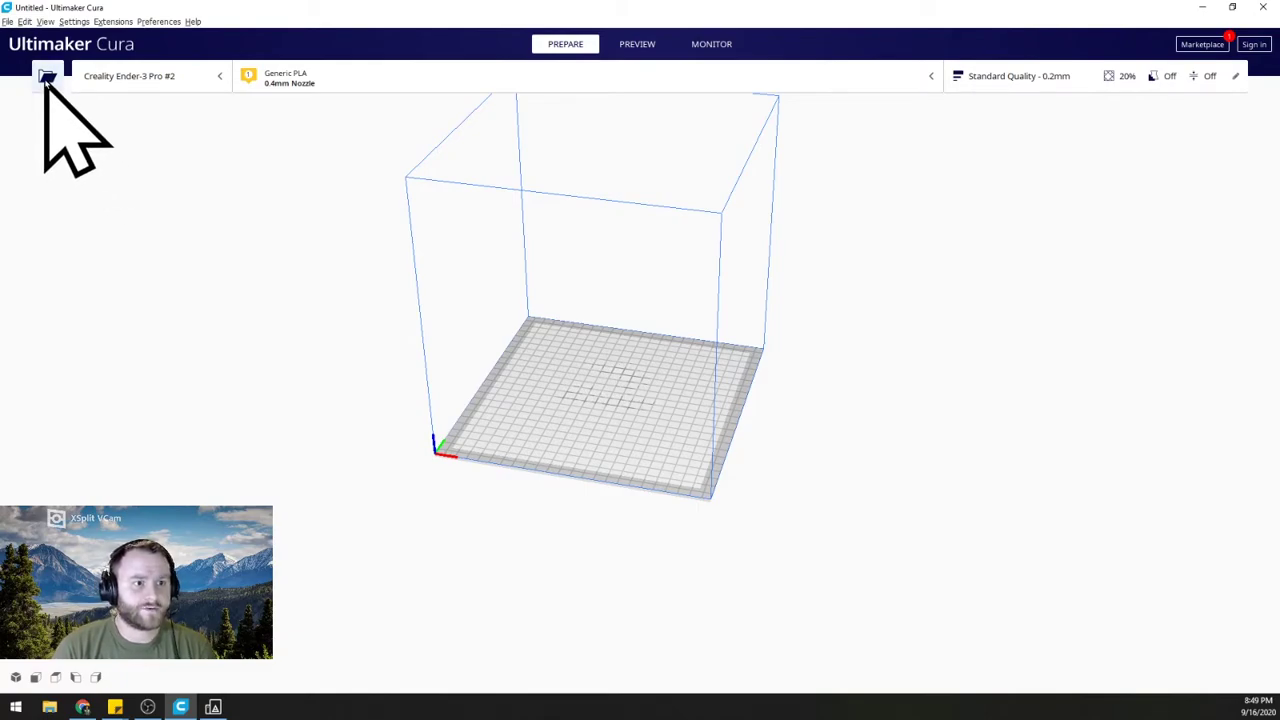
# Load the Cat model file from the Printing folder and inspect it from several angles.
pyautogui.click(45, 77)
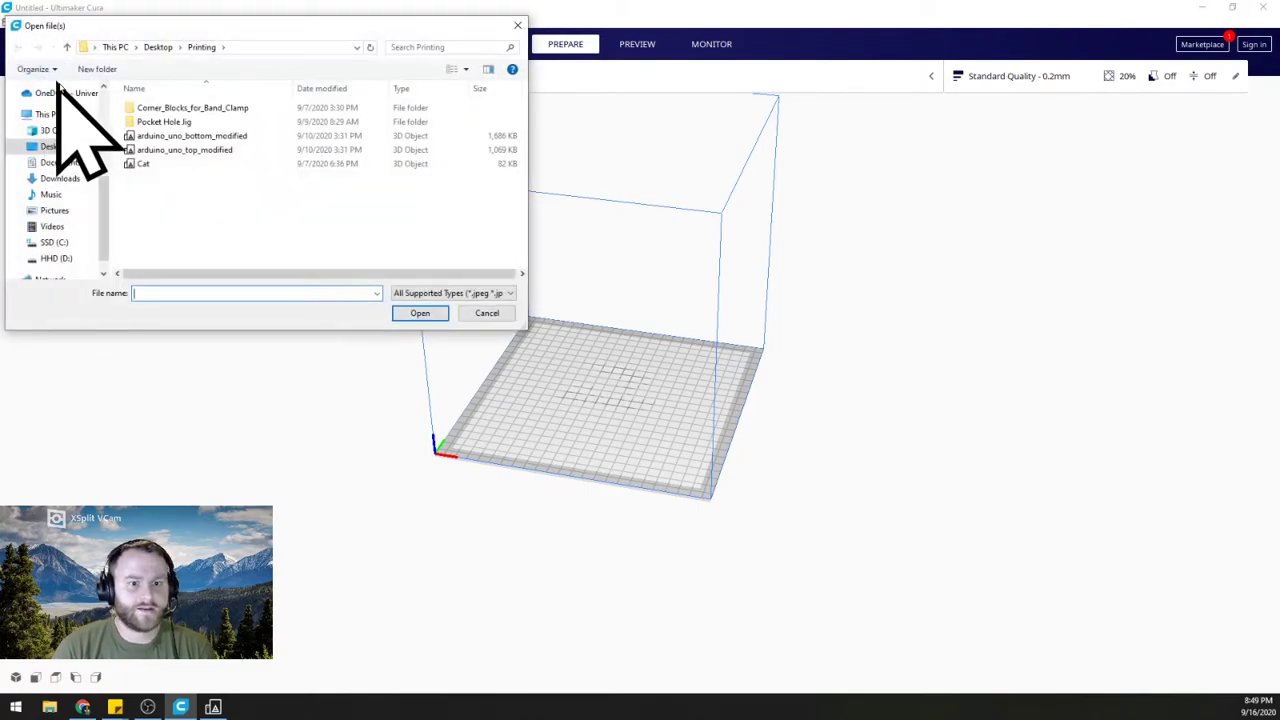
pyautogui.doubleClick(147, 164)
pyautogui.scroll(10, 760, 420)
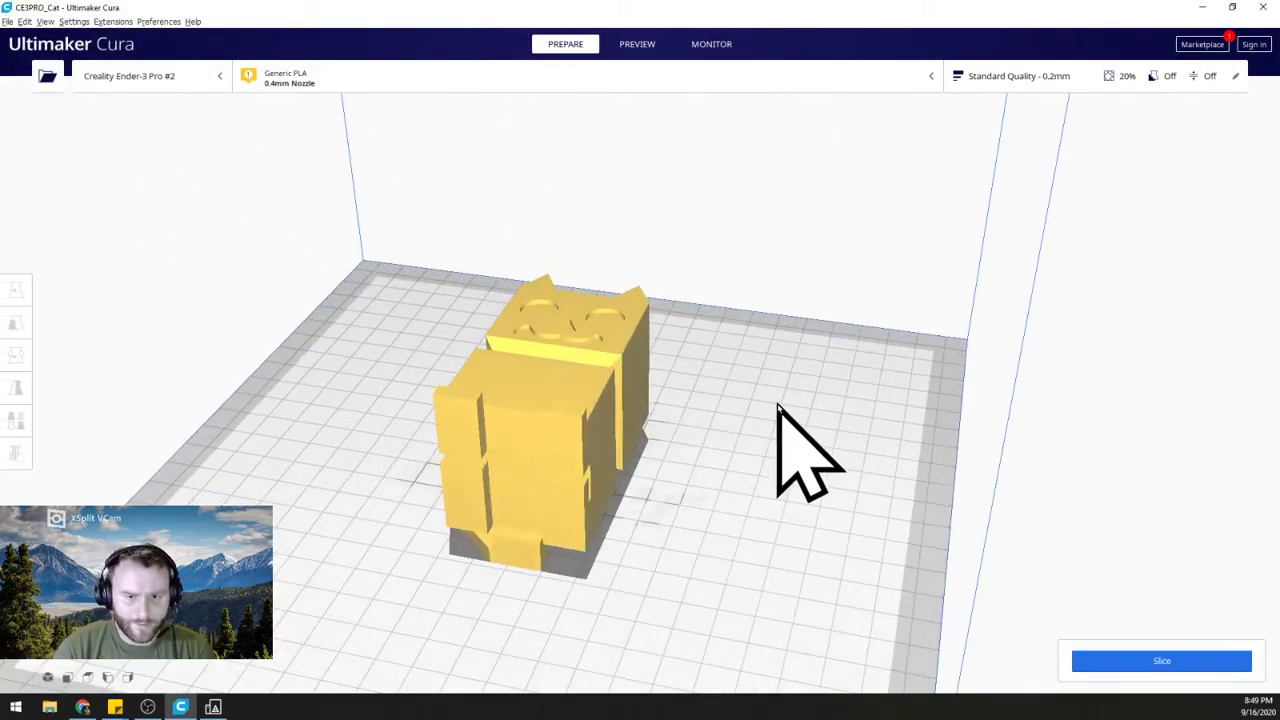
pyautogui.moveTo(600, 412); pyautogui.dragTo(825, 420, button='right')
pyautogui.scroll(-5, 780, 410)
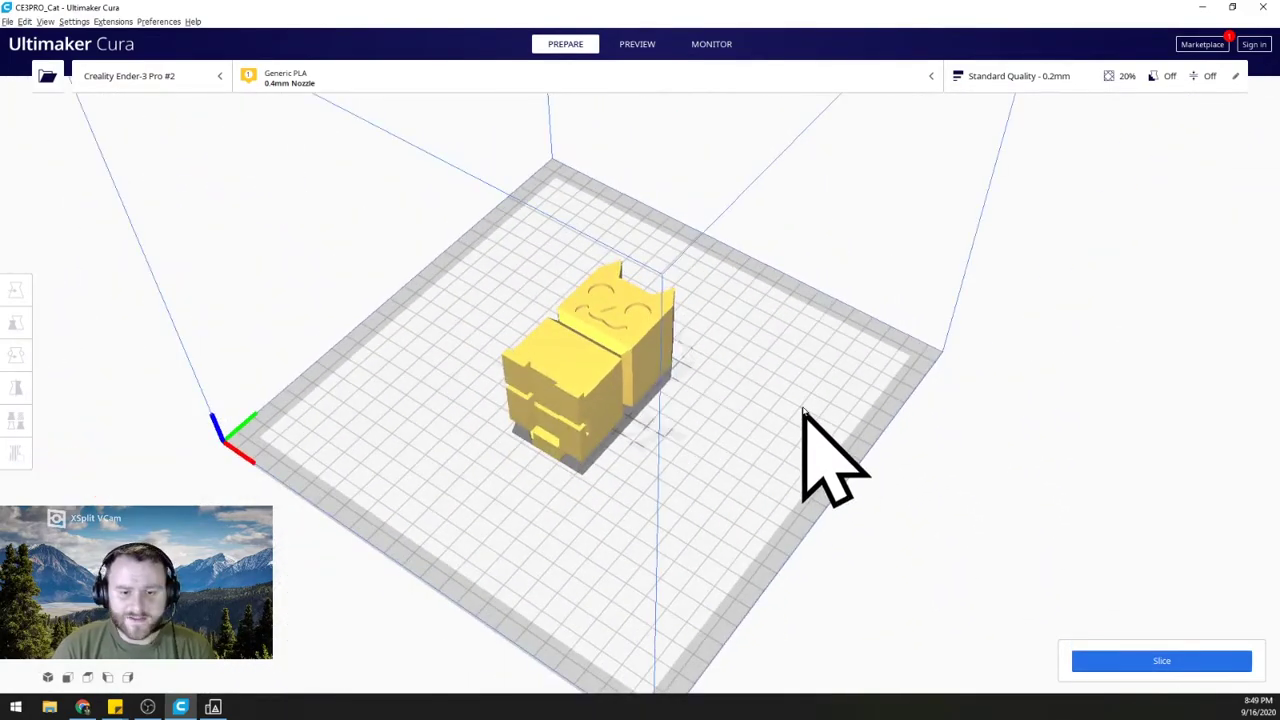
pyautogui.scroll(3, 550, 437)
pyautogui.moveTo(545, 440); pyautogui.dragTo(735, 382, button='right')
pyautogui.moveTo(625, 400); pyautogui.dragTo(555, 403, button='right')
pyautogui.scroll(-3, 622, 390)
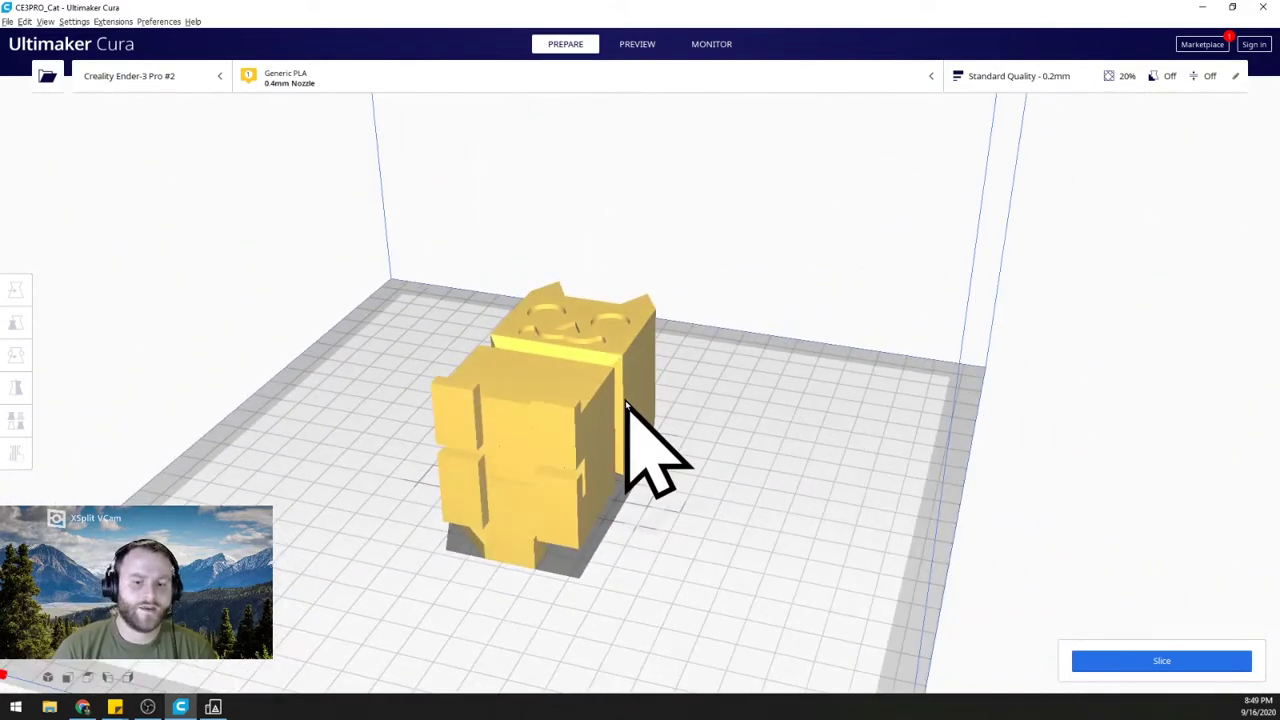
# Rotate the cat so its base face lies flat on the build plate and it stands upright.
pyautogui.moveTo(626, 337); pyautogui.dragTo(582, 378, button='right')
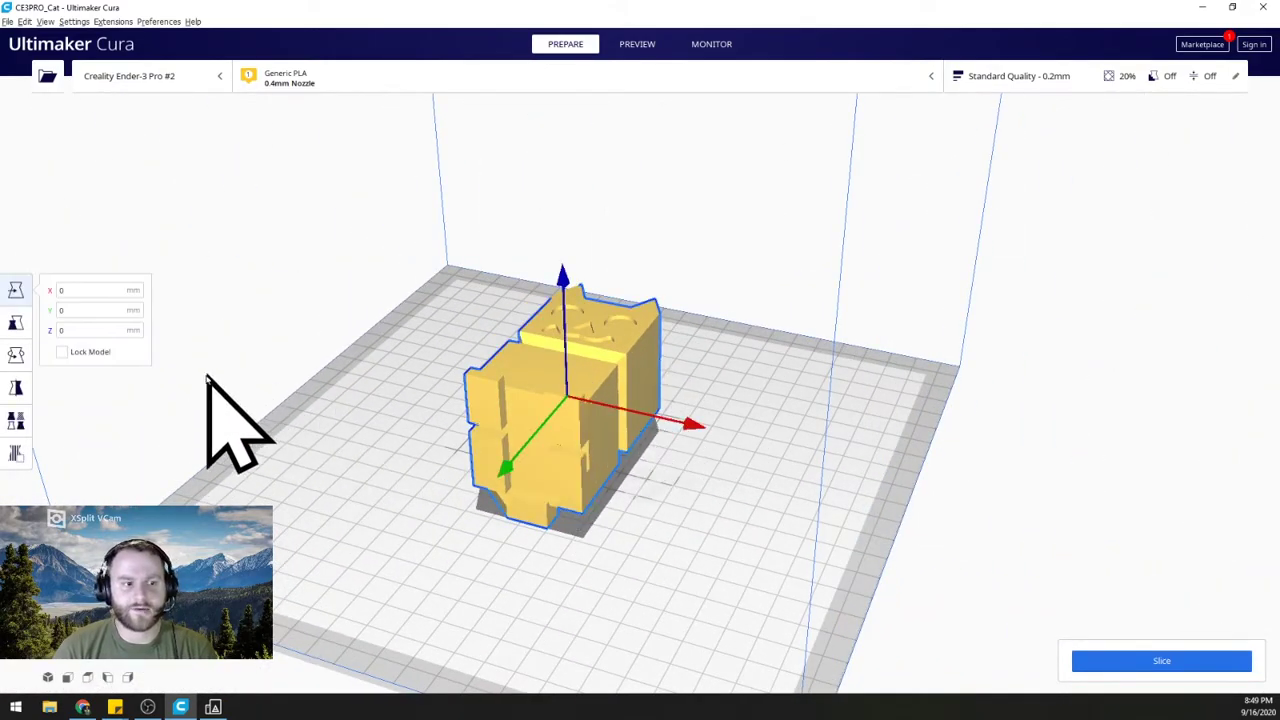
pyautogui.click(15, 358)
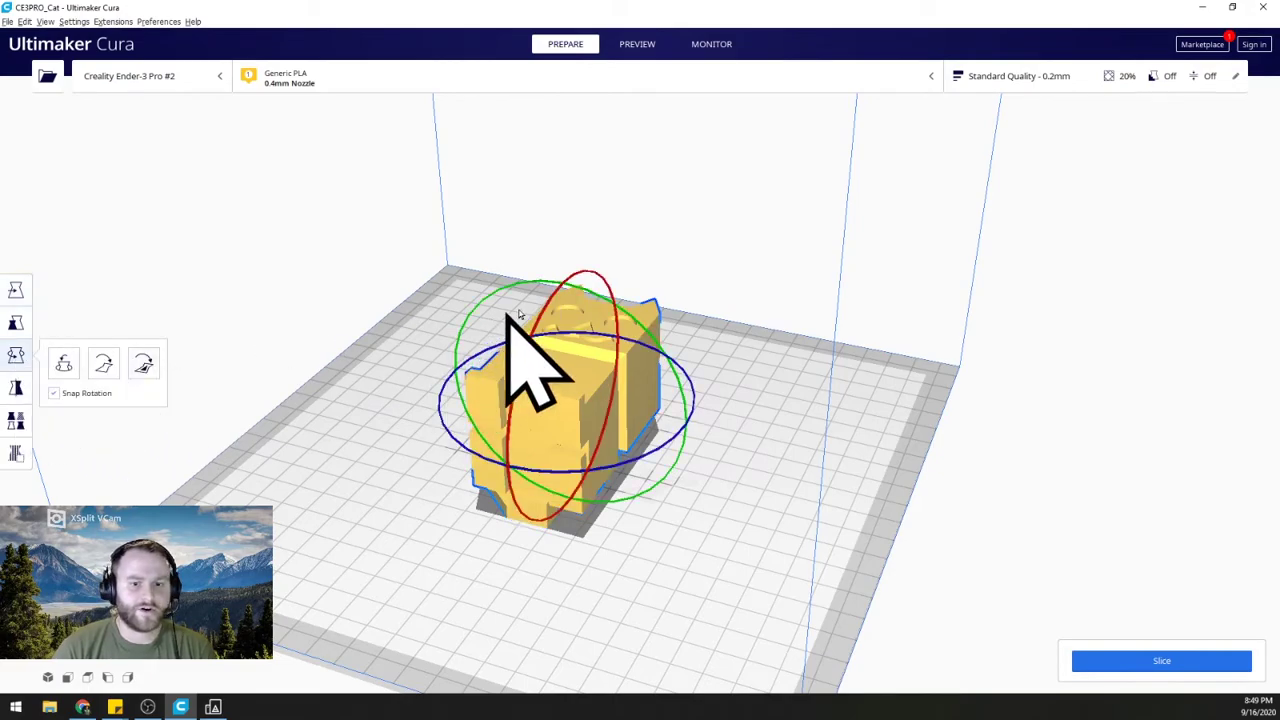
pyautogui.moveTo(566, 292); pyautogui.dragTo(624, 309)
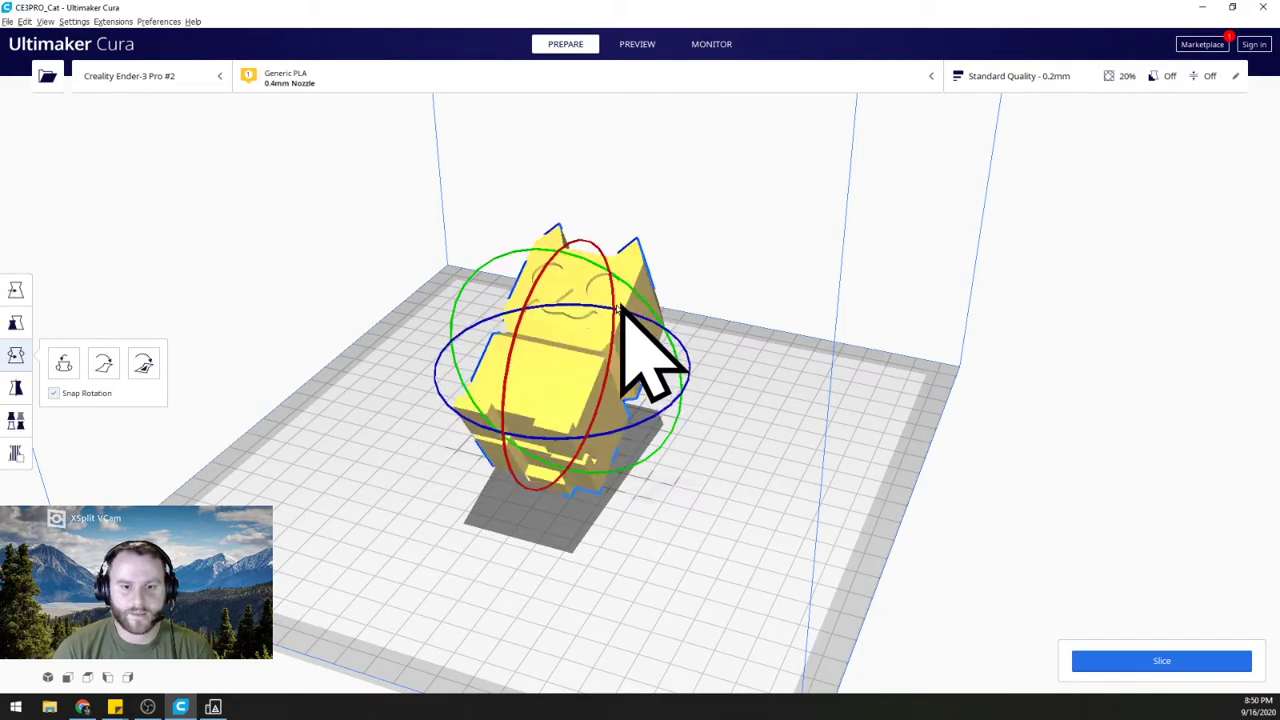
pyautogui.click(143, 363)
pyautogui.scroll(5, 600, 534)
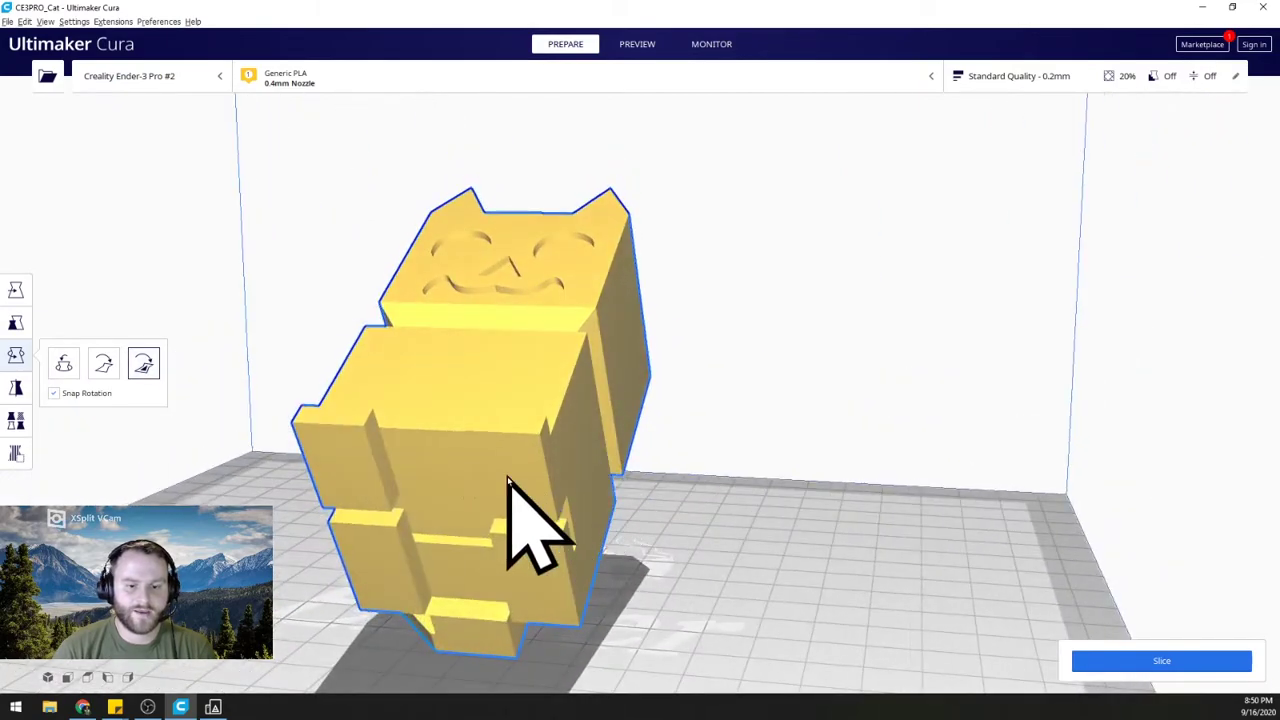
pyautogui.moveTo(515, 470); pyautogui.dragTo(846, 531, button='right')
pyautogui.scroll(-3, 800, 527)
pyautogui.moveTo(760, 523); pyautogui.dragTo(675, 478, button='right')
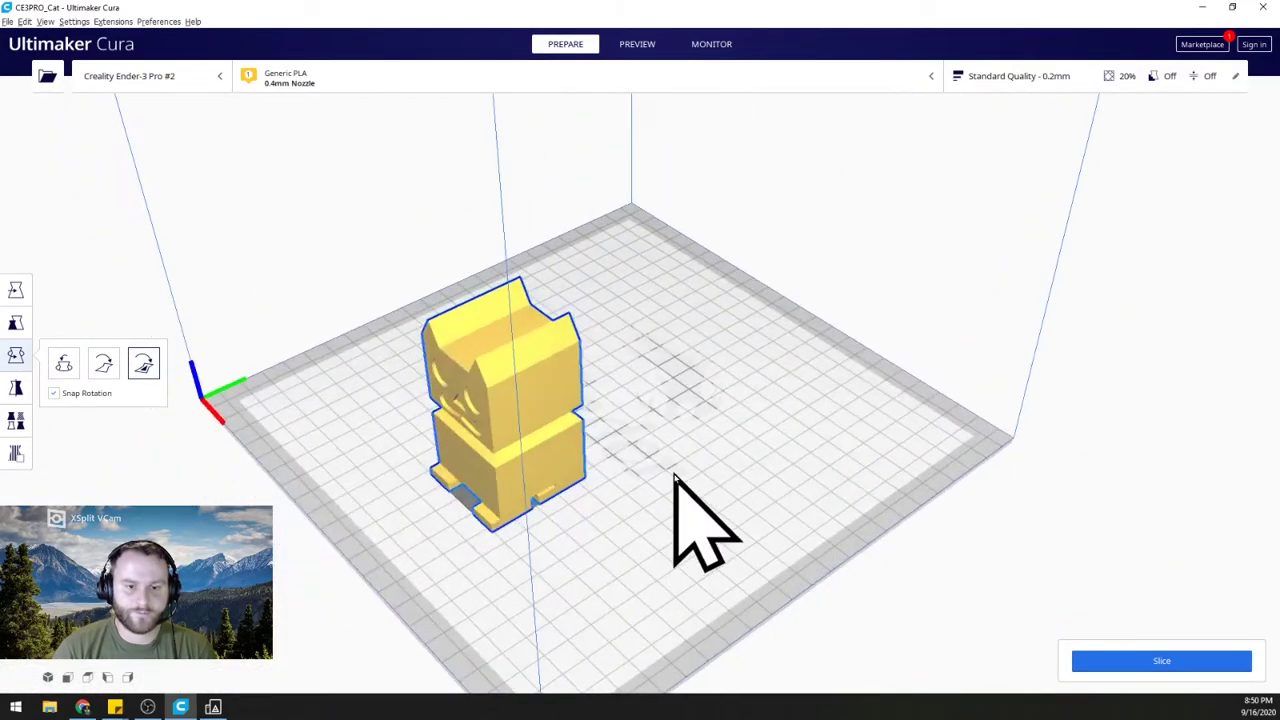
# Drag the cat with the Move tool toward the middle of the build plate.
pyautogui.click(15, 292)
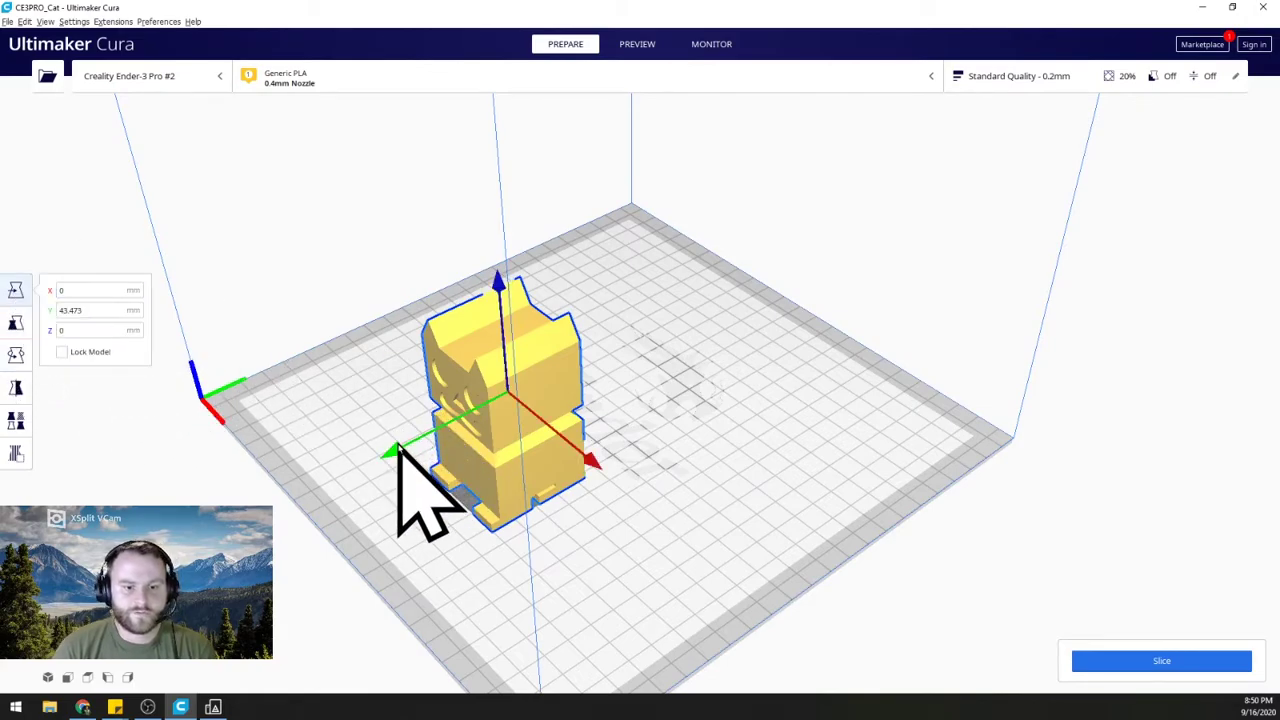
pyautogui.moveTo(397, 452); pyautogui.dragTo(451, 477)
pyautogui.moveTo(451, 477); pyautogui.dragTo(808, 528, button='right')
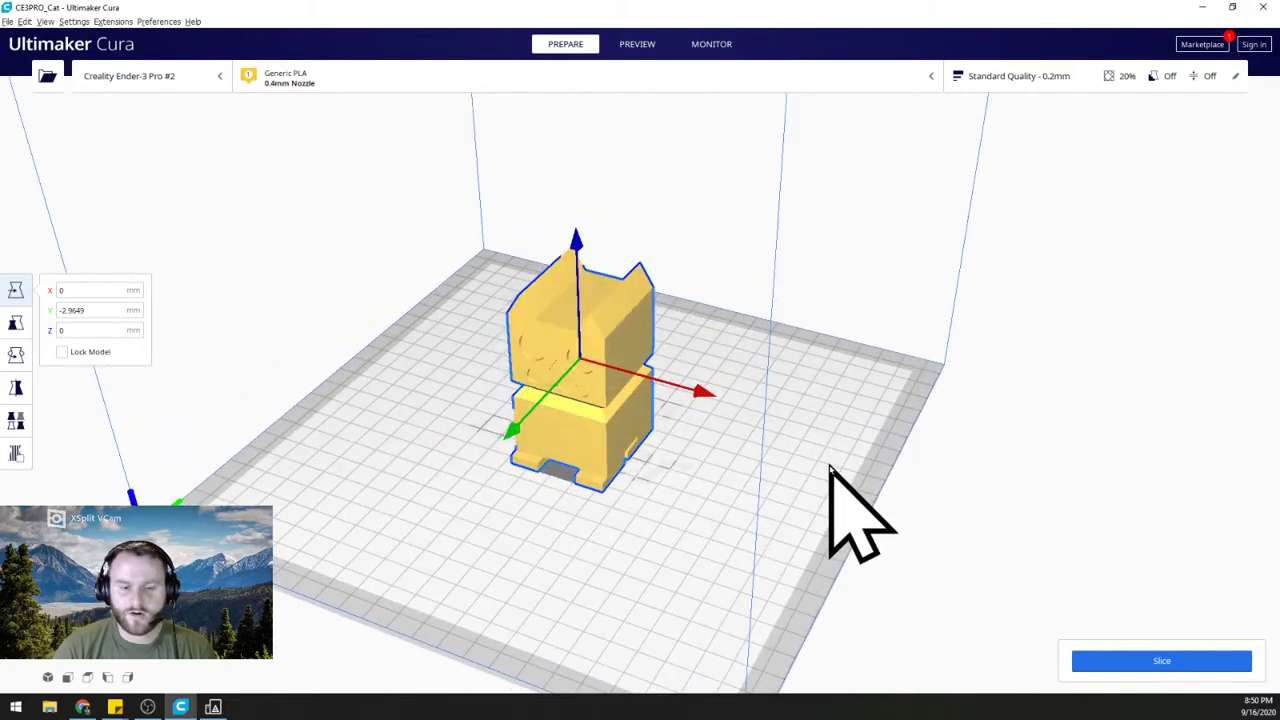
pyautogui.moveTo(604, 534); pyautogui.dragTo(698, 535, button='right')
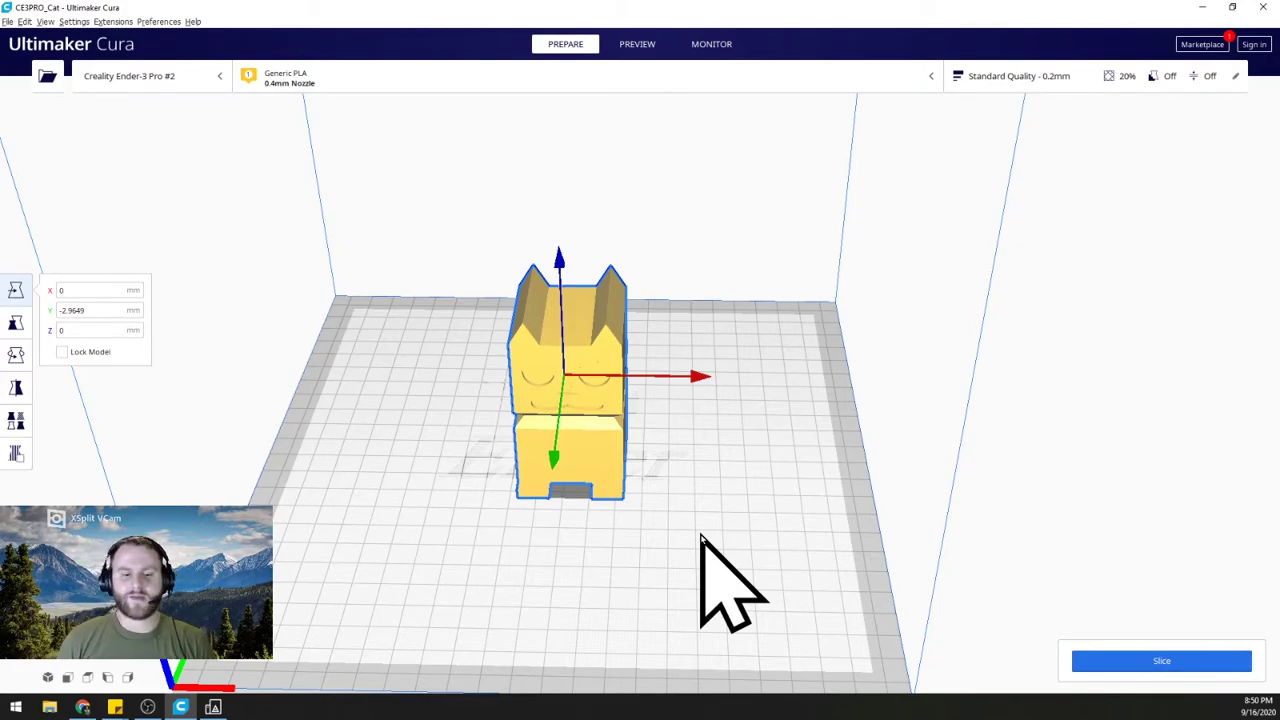
pyautogui.moveTo(557, 471); pyautogui.dragTo(491, 512)
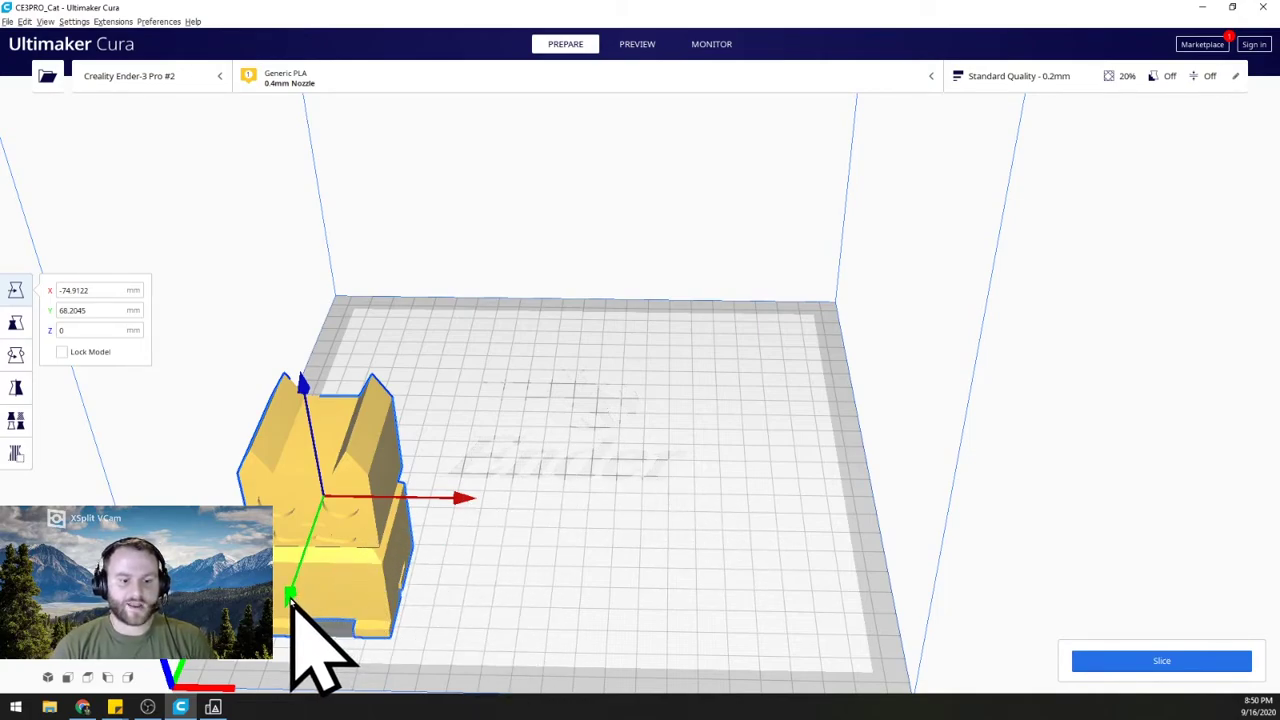
pyautogui.moveTo(290, 600); pyautogui.dragTo(497, 423)
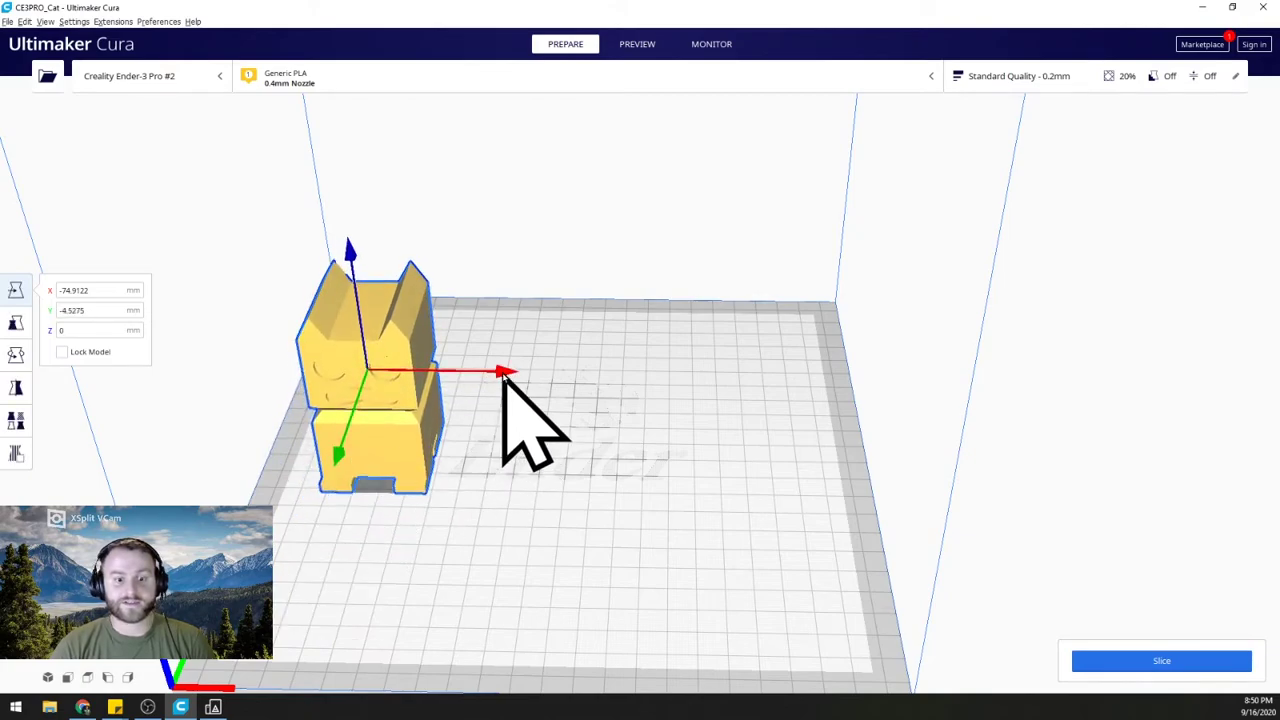
pyautogui.moveTo(503, 373); pyautogui.dragTo(630, 398)
pyautogui.moveTo(571, 457); pyautogui.dragTo(566, 486)
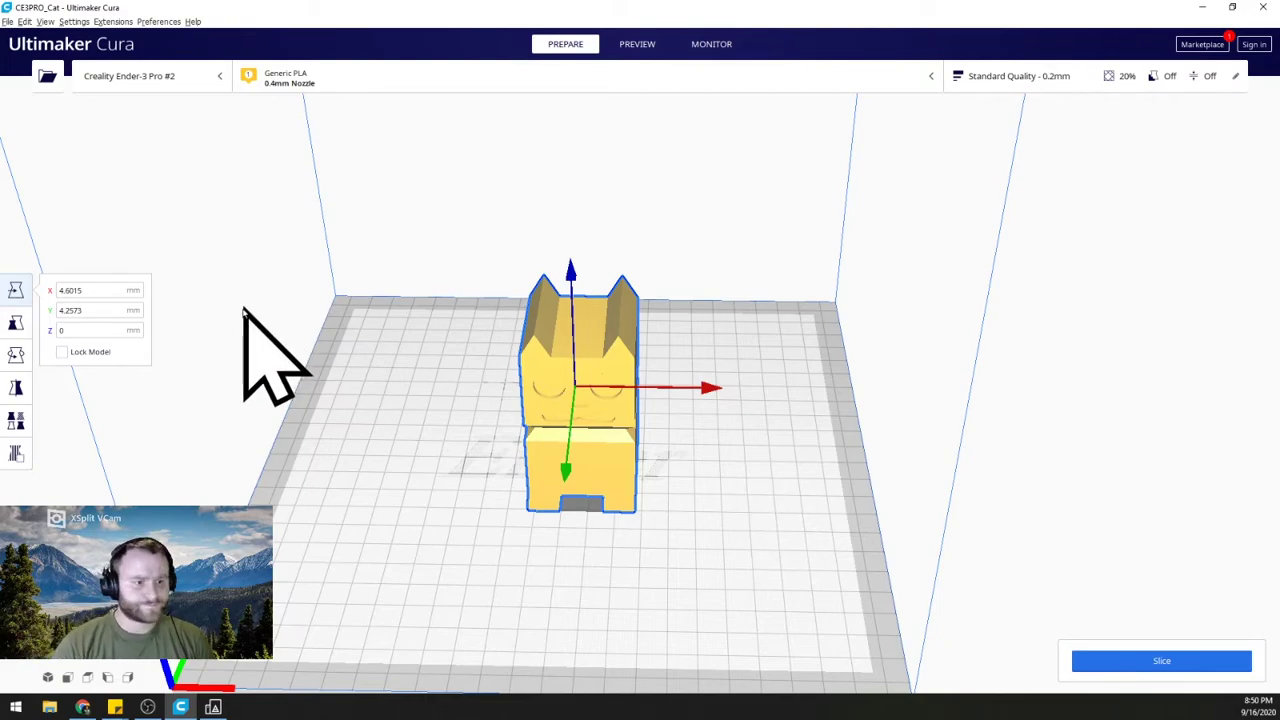
# Set the cat's Y and X positions to 0, then deselect it.
pyautogui.click(114, 283)
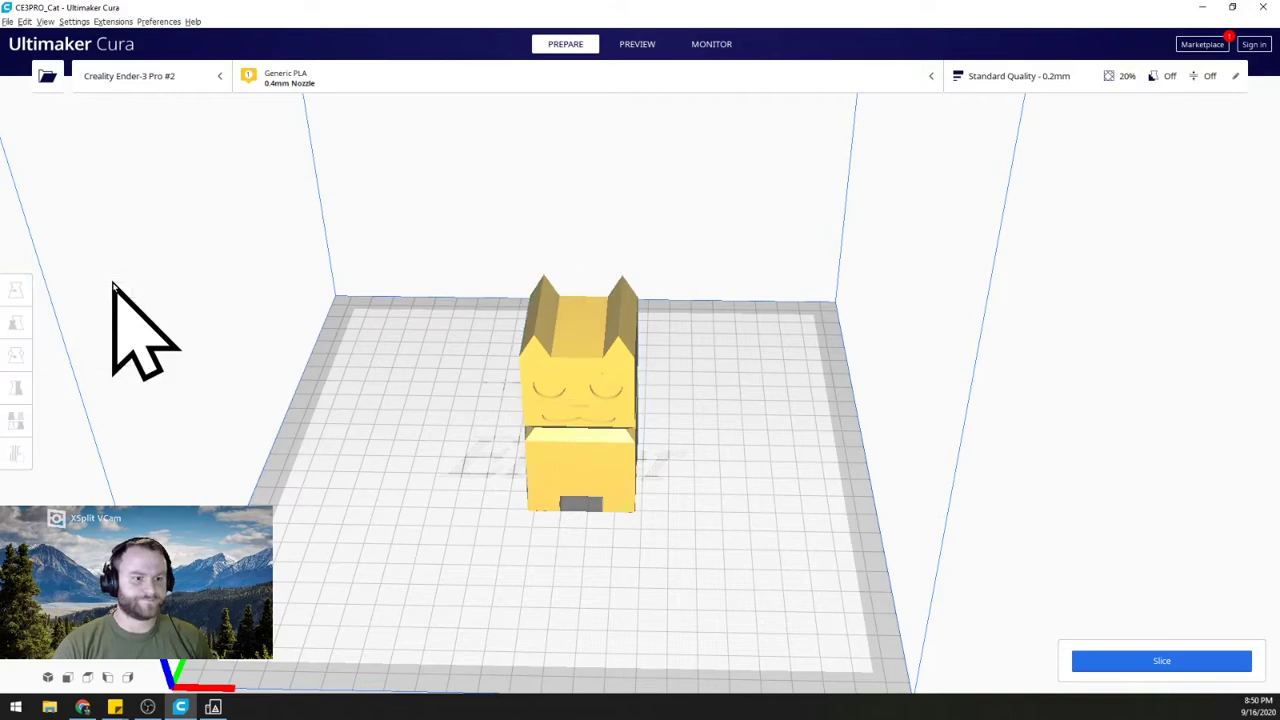
pyautogui.click(615, 420)
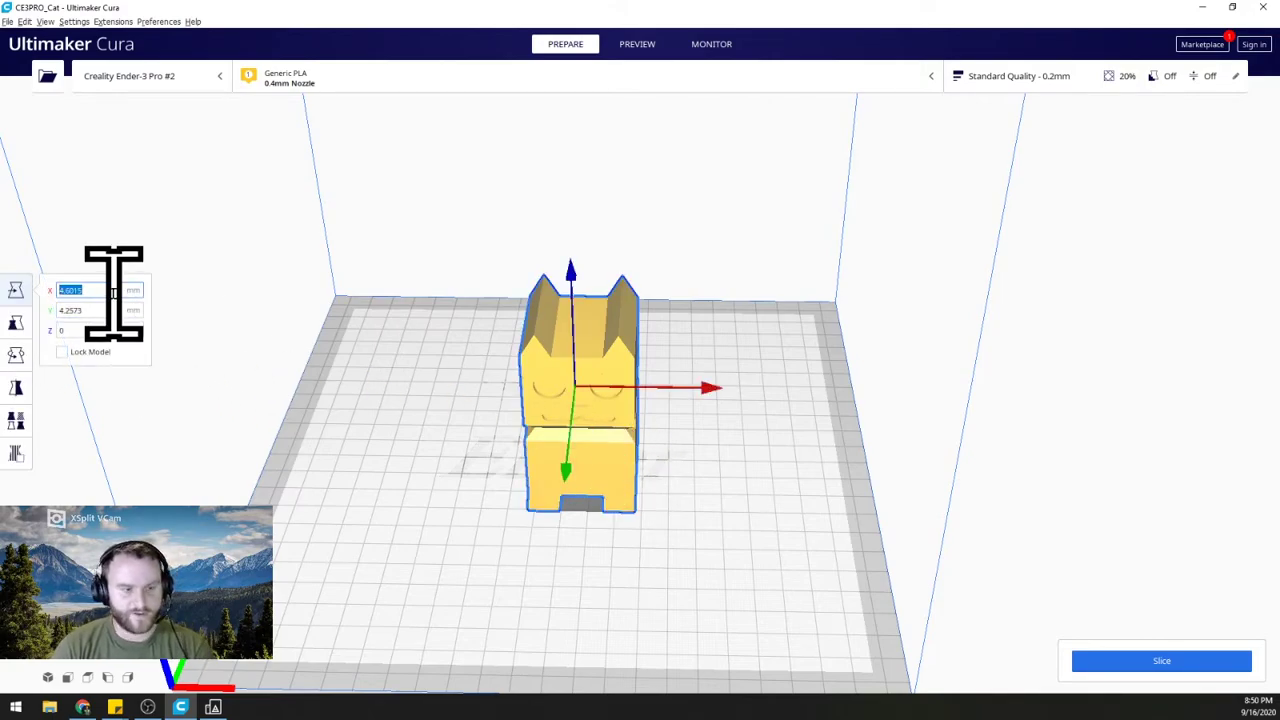
pyautogui.click(111, 310)
pyautogui.write('0')
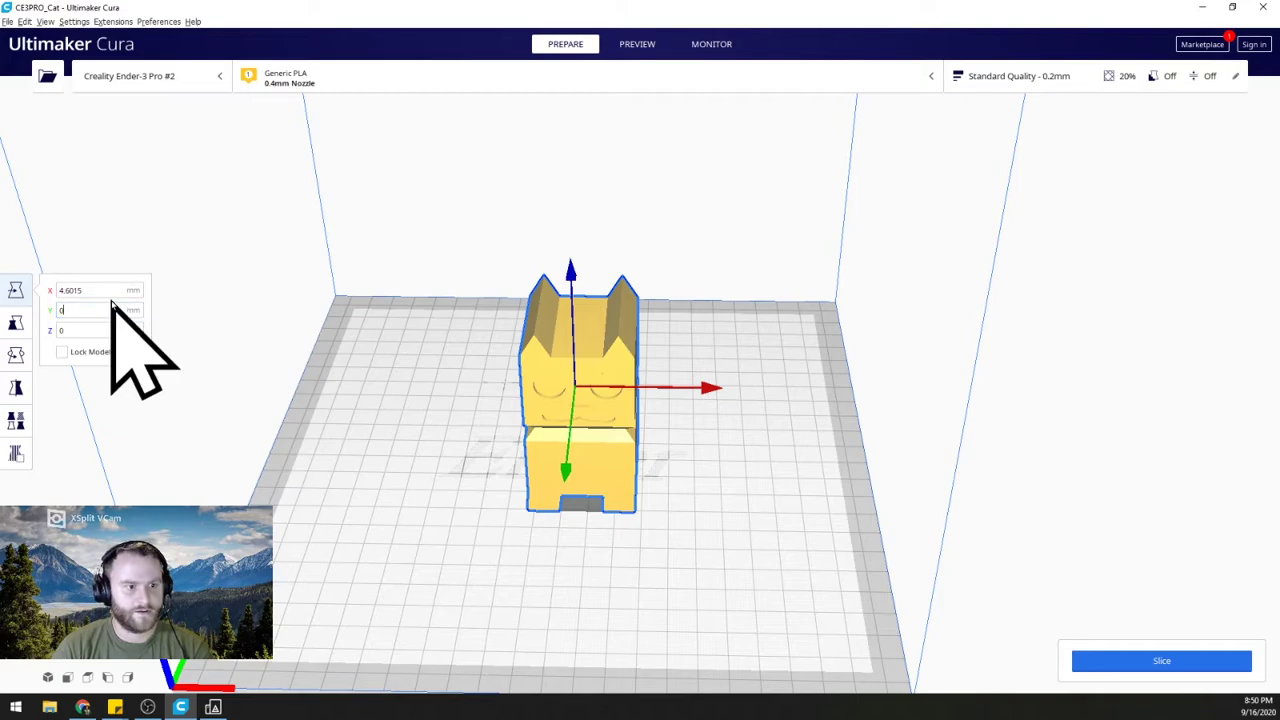
pyautogui.doubleClick(114, 289)
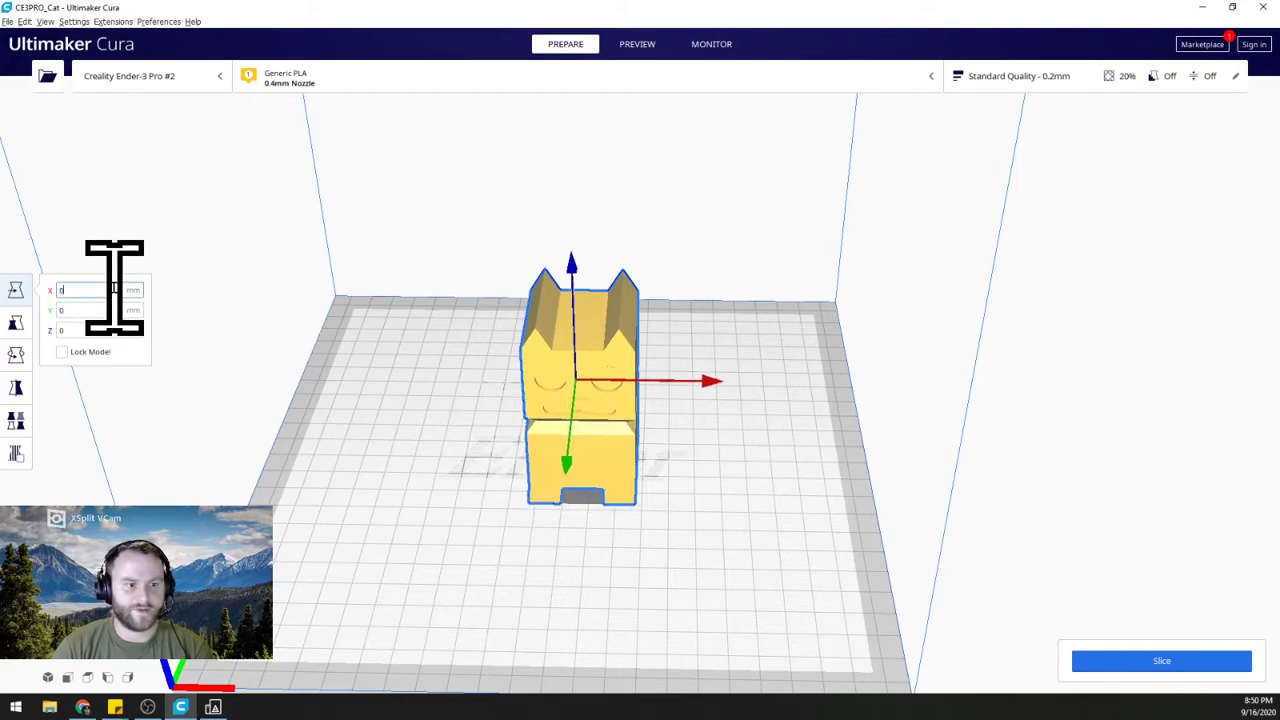
pyautogui.click(451, 505)
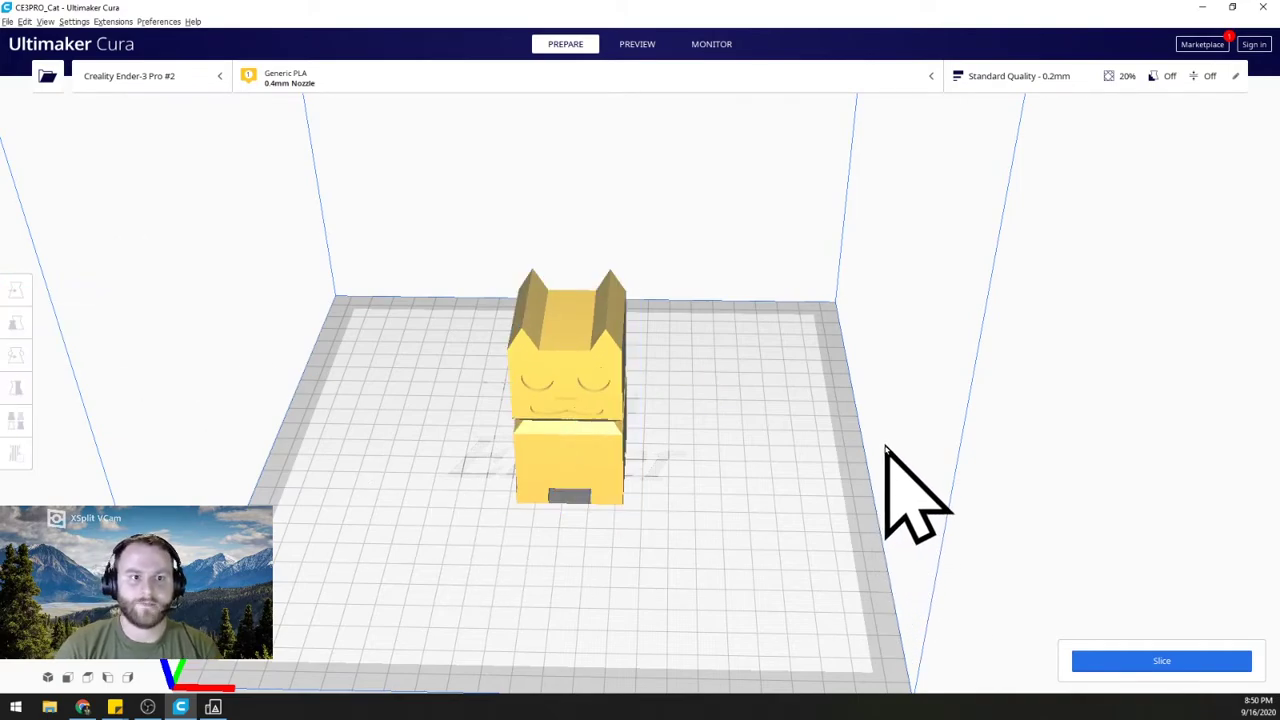
# Keep Generic PLA as the material and the 0.4mm nozzle, then bring up the print settings.
pyautogui.click(915, 82)
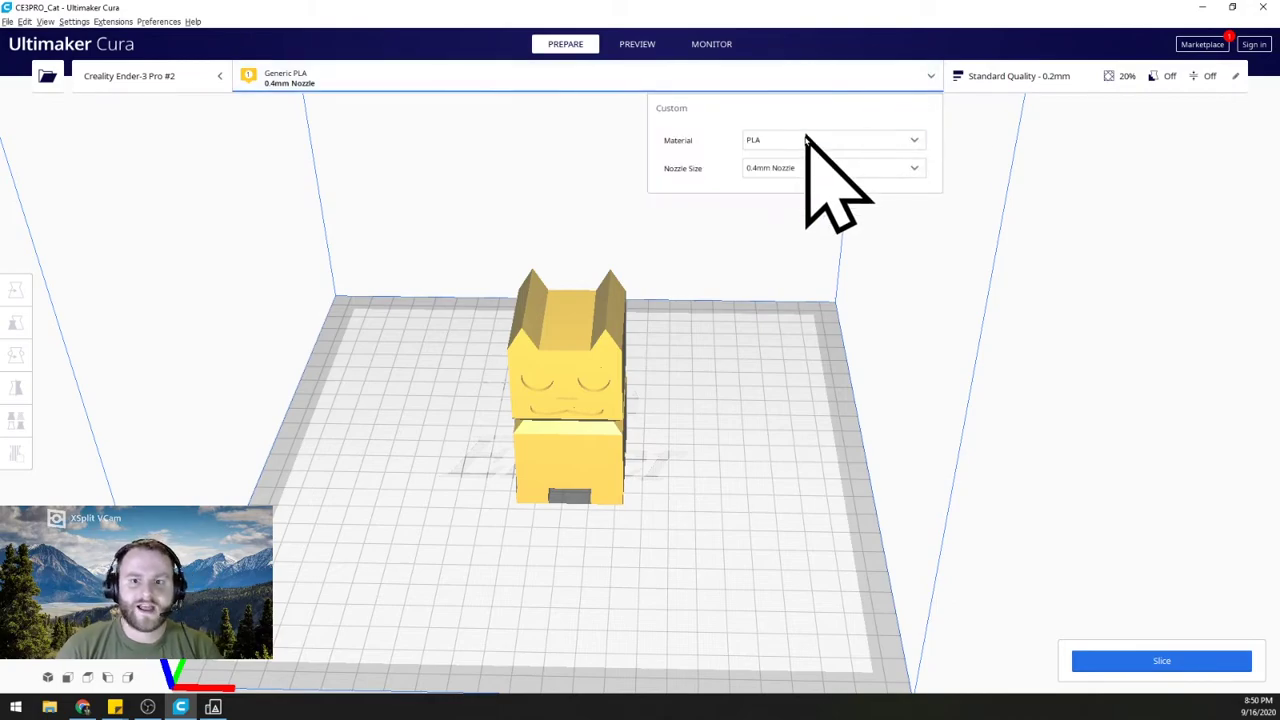
pyautogui.click(868, 143)
pyautogui.click(866, 140)
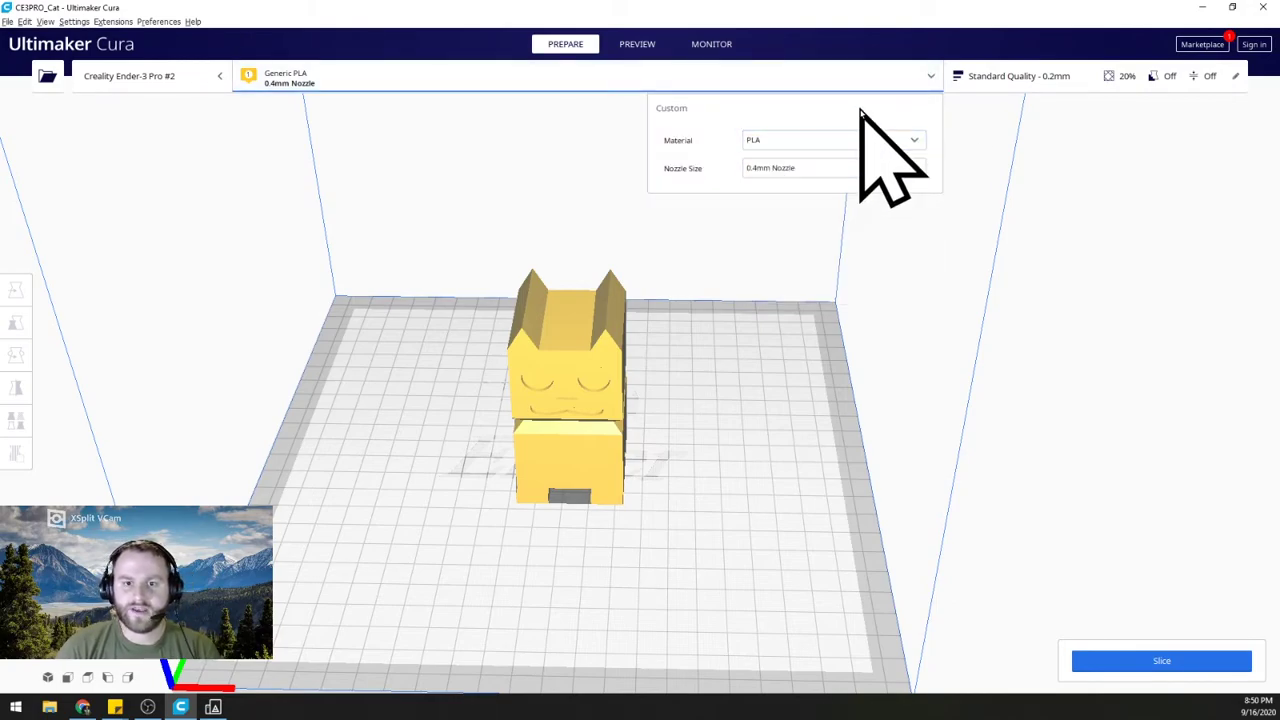
pyautogui.click(900, 168)
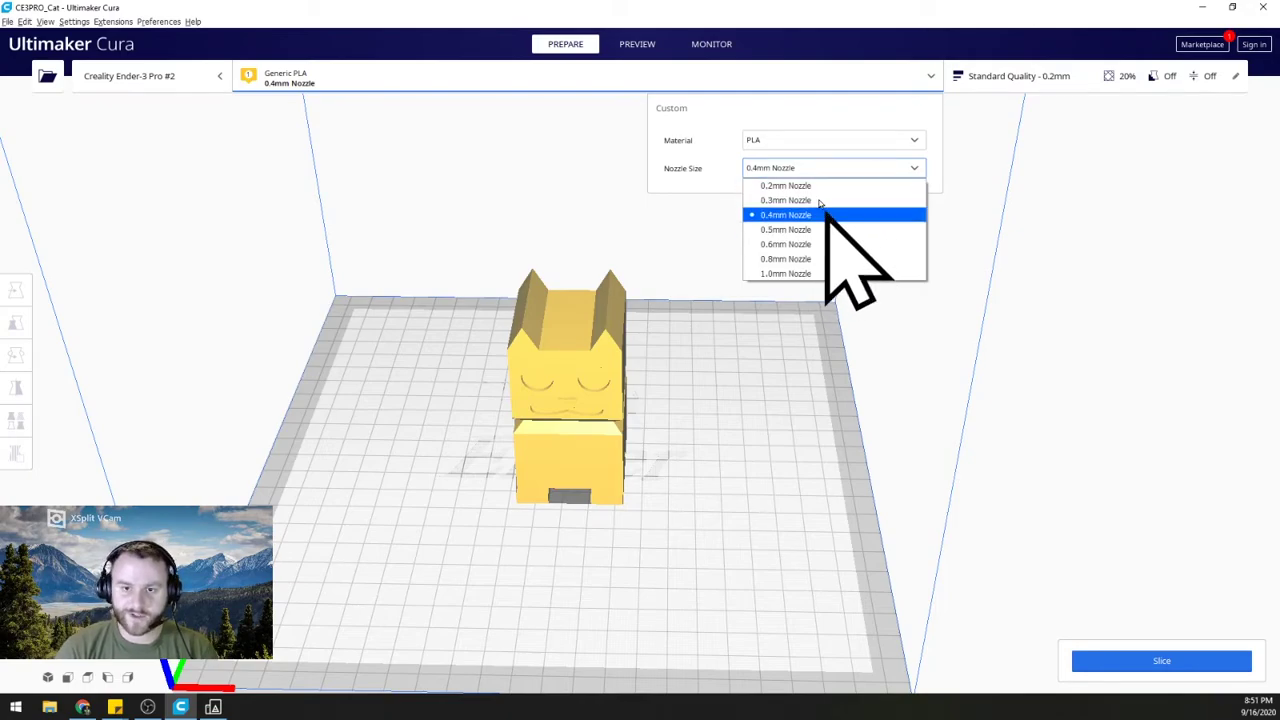
pyautogui.click(704, 173)
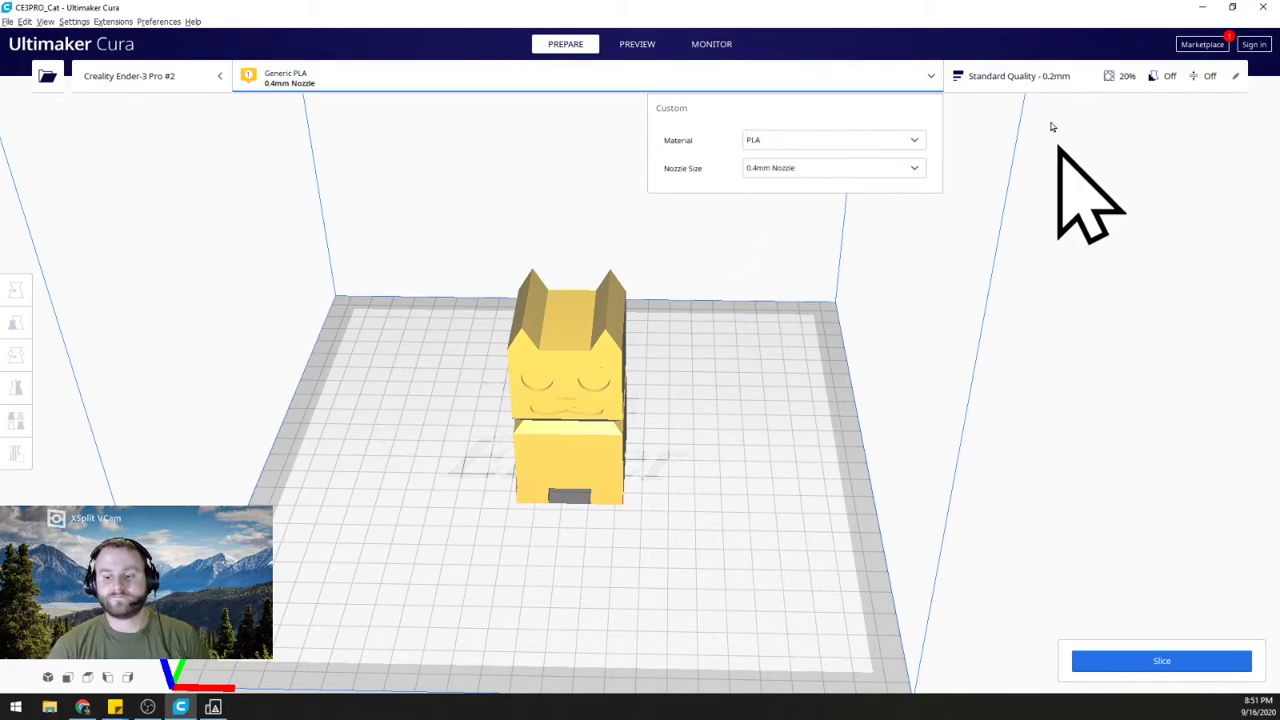
pyautogui.click(1010, 76)
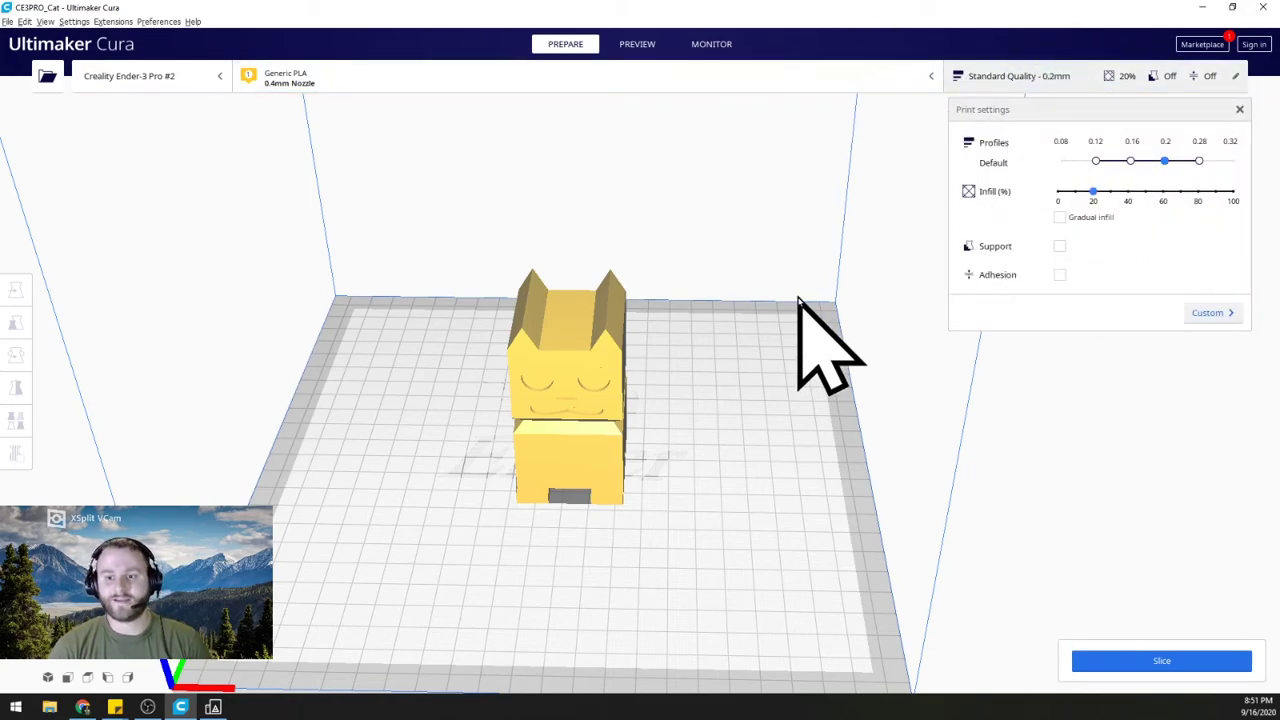
# Choose the 0.16 mm layer profile, set infill density to 20% and enable gradual infill.
pyautogui.moveTo(800, 306); pyautogui.dragTo(782, 305, button='middle')
pyautogui.moveTo(782, 305); pyautogui.dragTo(731, 320, button='right')
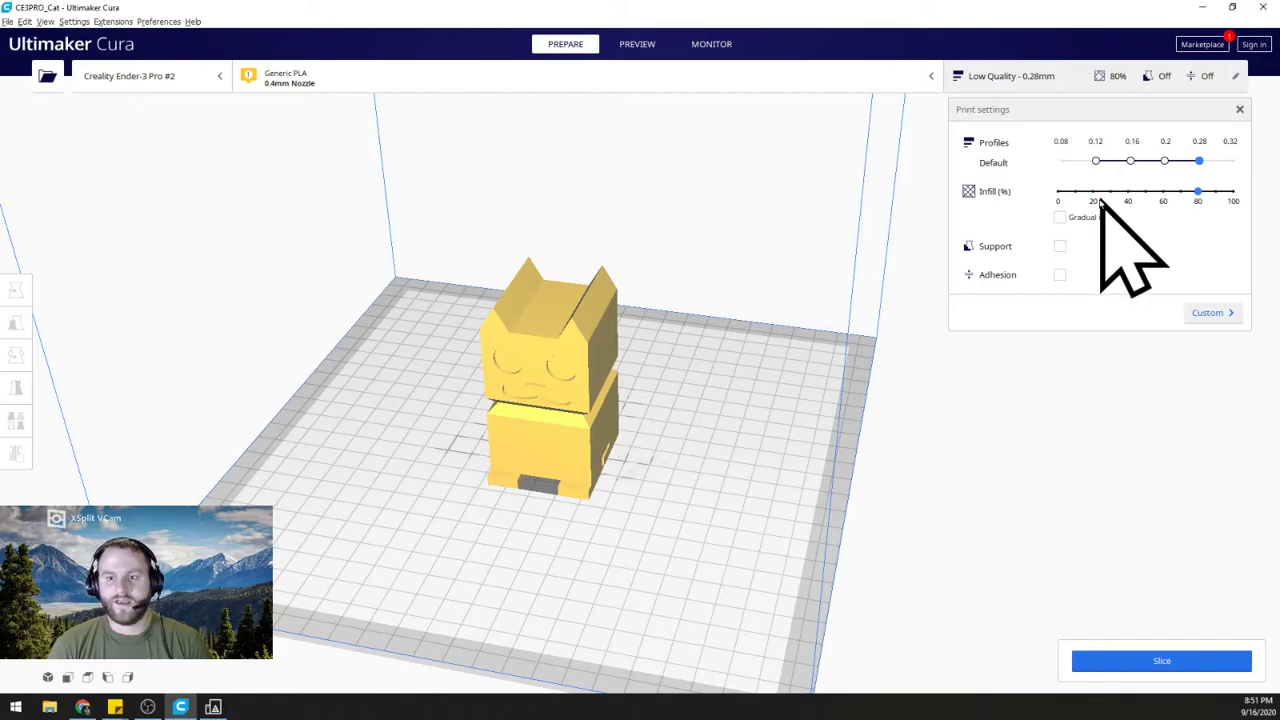
pyautogui.click(1131, 161)
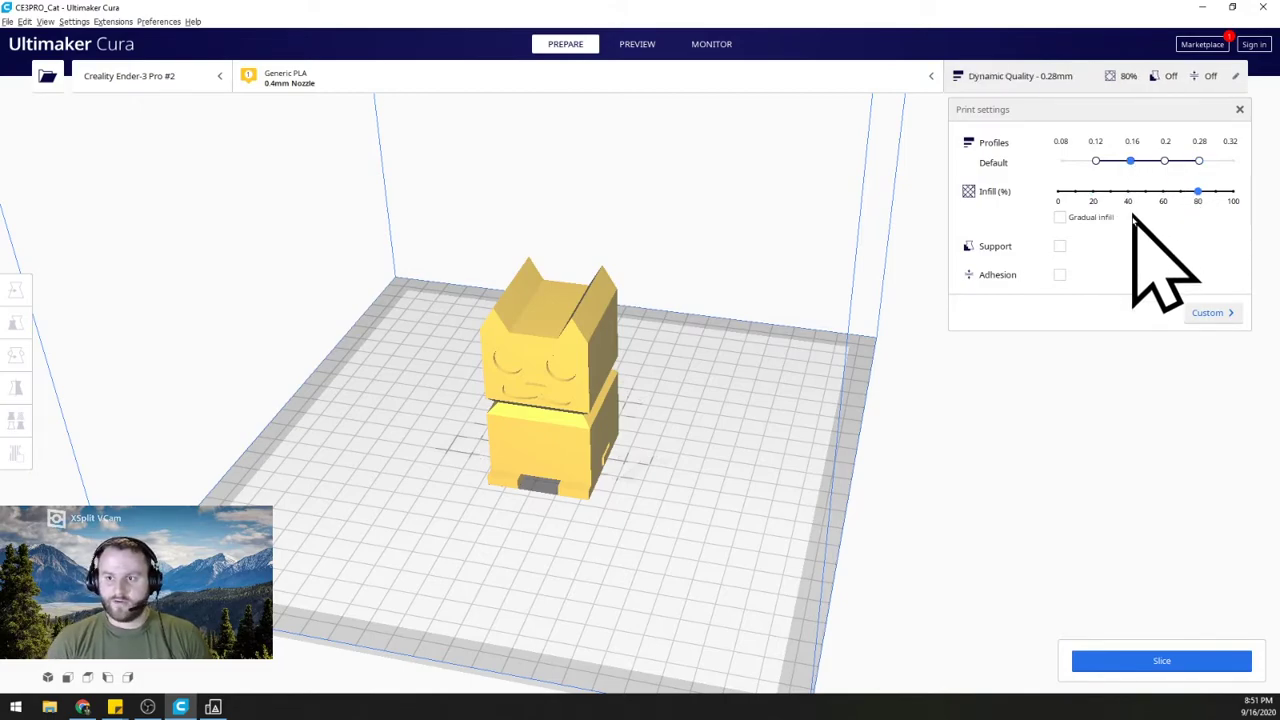
pyautogui.click(1095, 193)
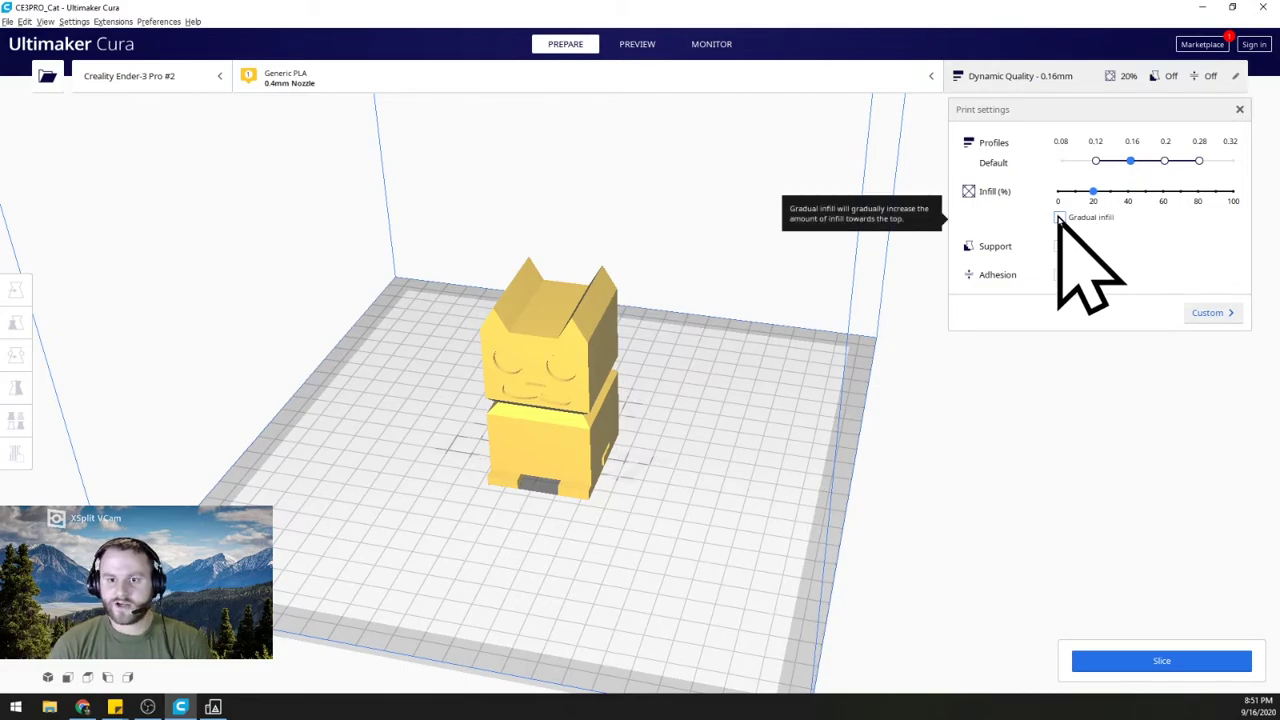
pyautogui.click(1061, 219)
# Turn gradual infill off and slice the cat, estimated at 6 h 1 min and 46 g.
pyautogui.click(1060, 218)
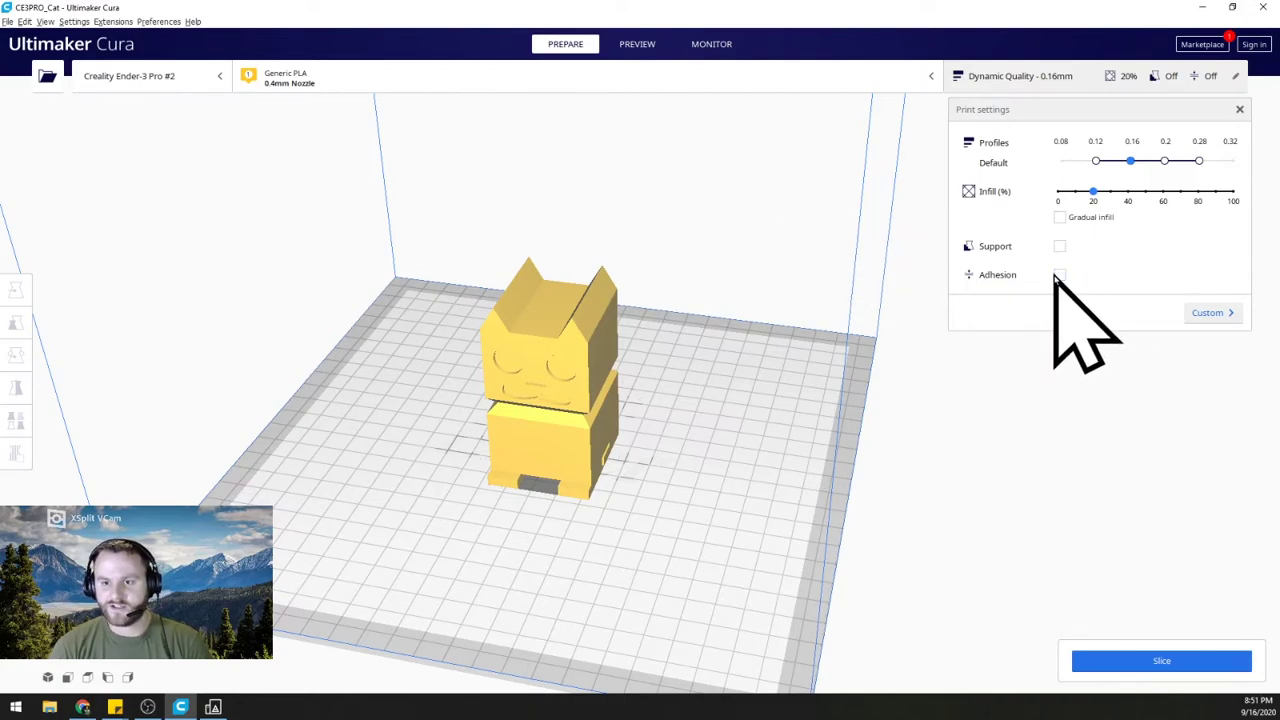
pyautogui.click(1124, 664)
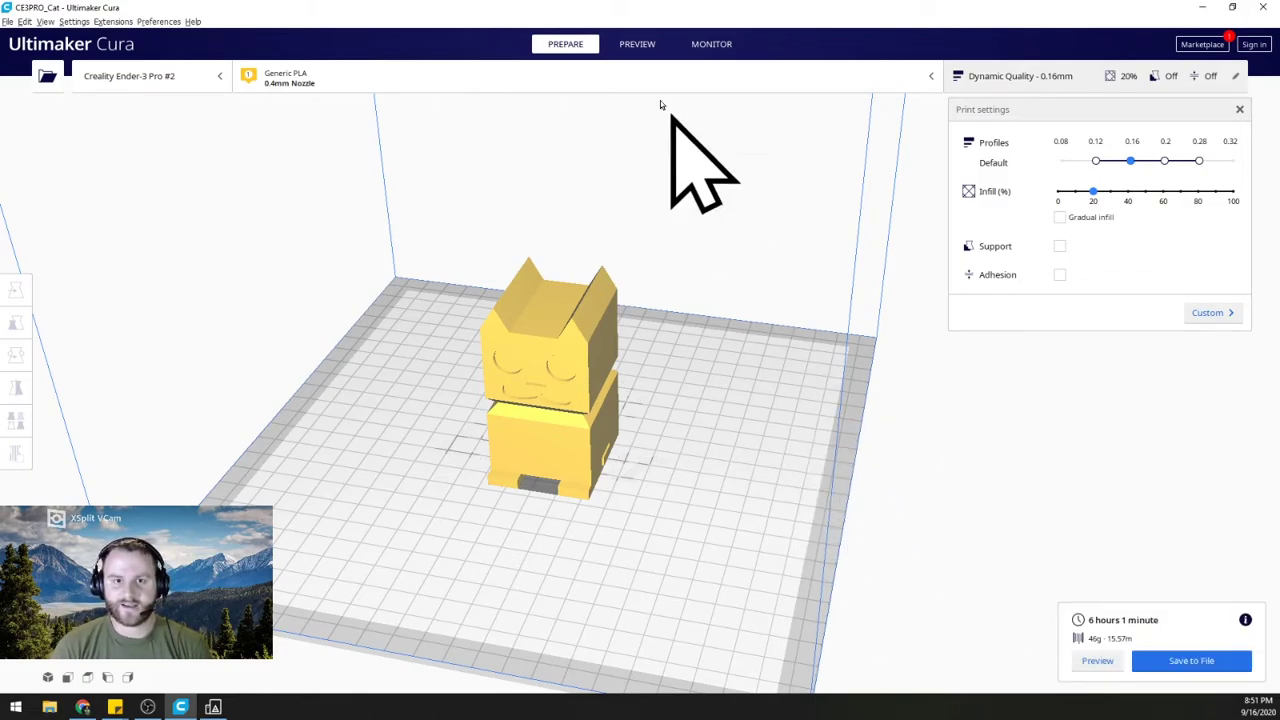
pyautogui.scroll(5, 808, 437)
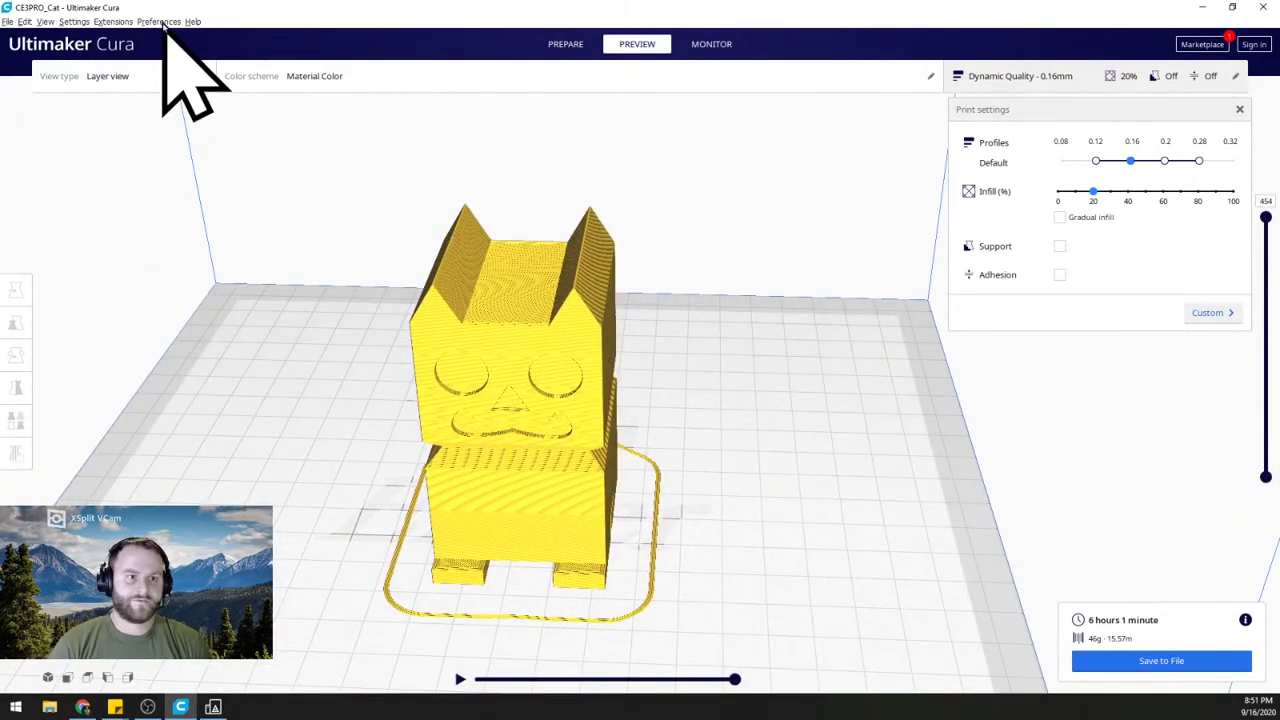
pyautogui.click(165, 21)
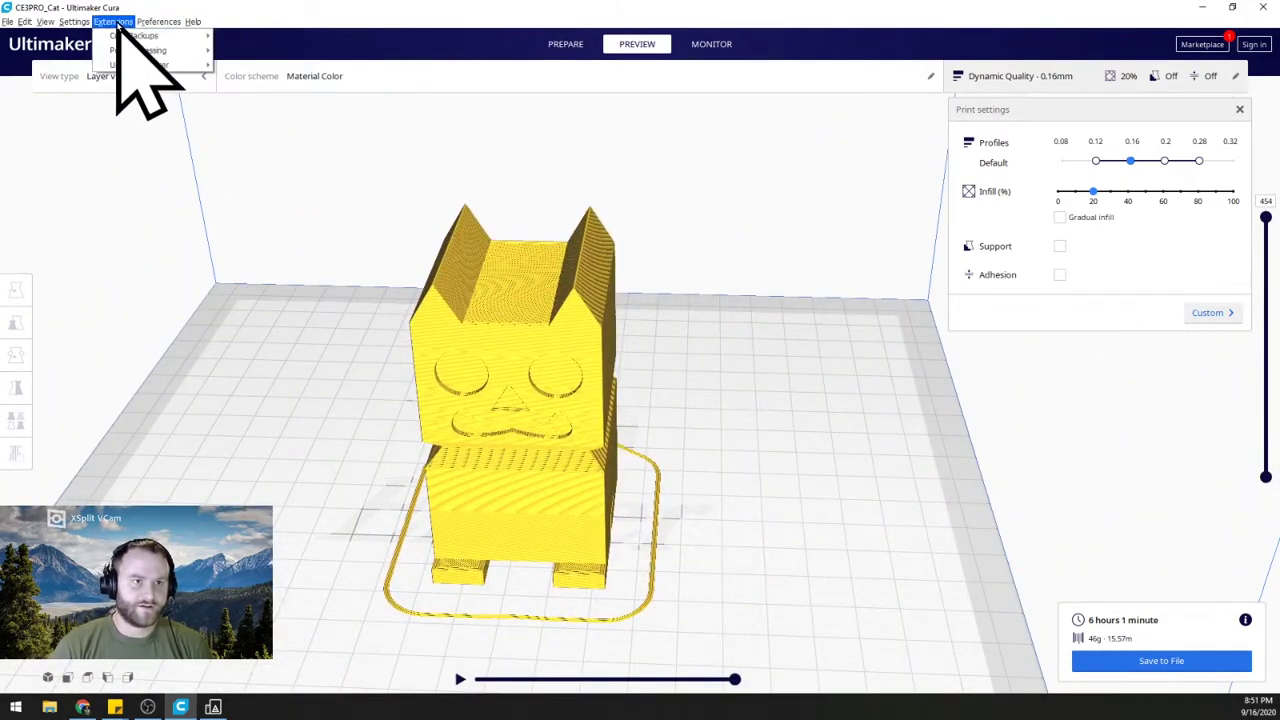
pyautogui.click(170, 36)
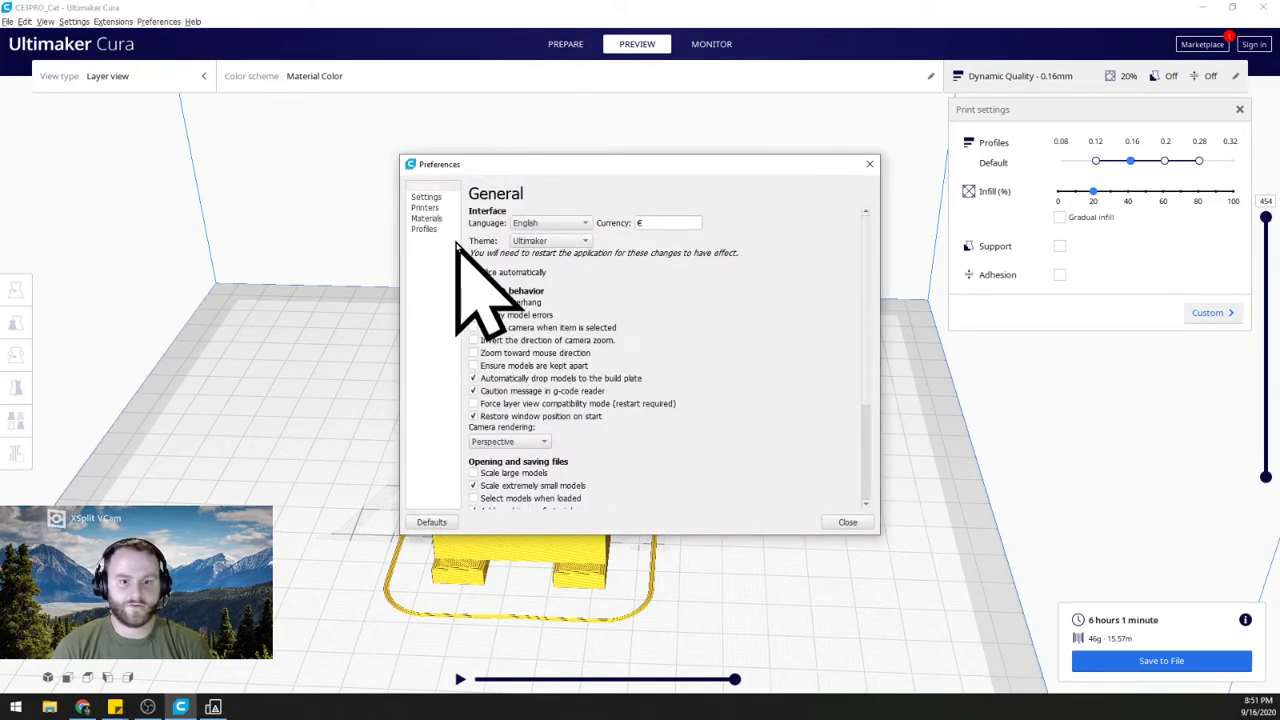
pyautogui.click(430, 198)
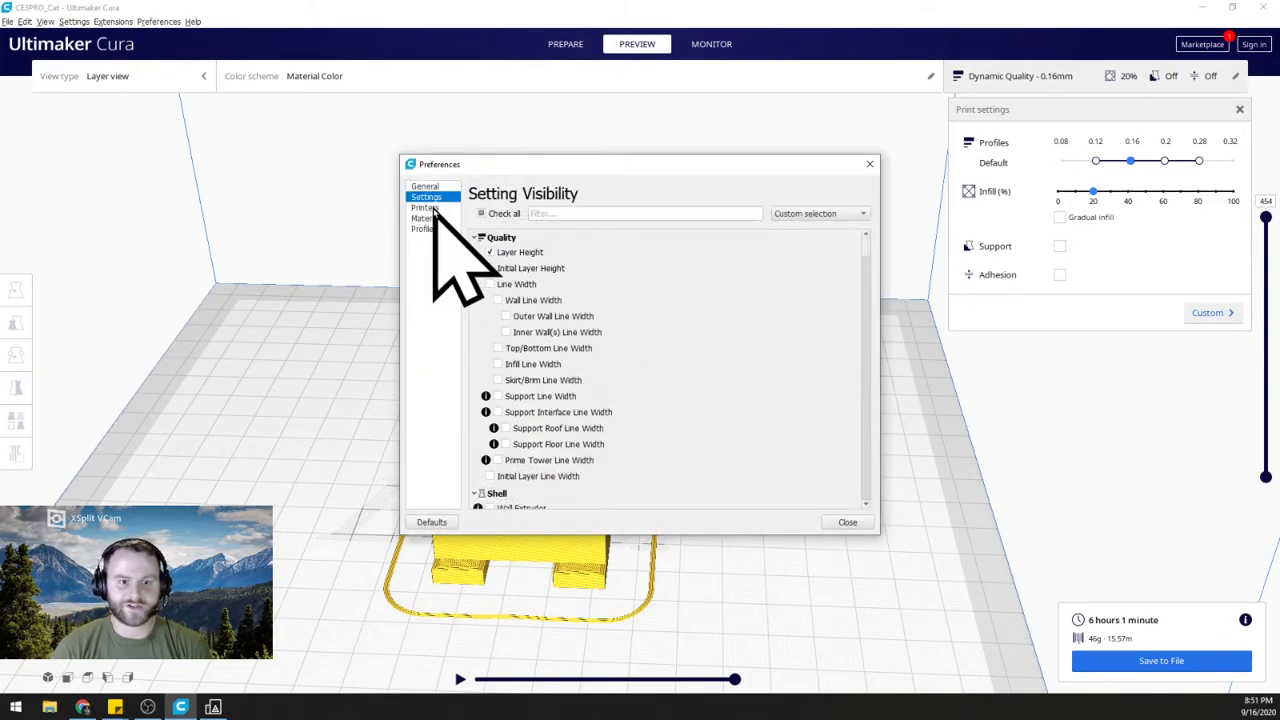
pyautogui.click(426, 208)
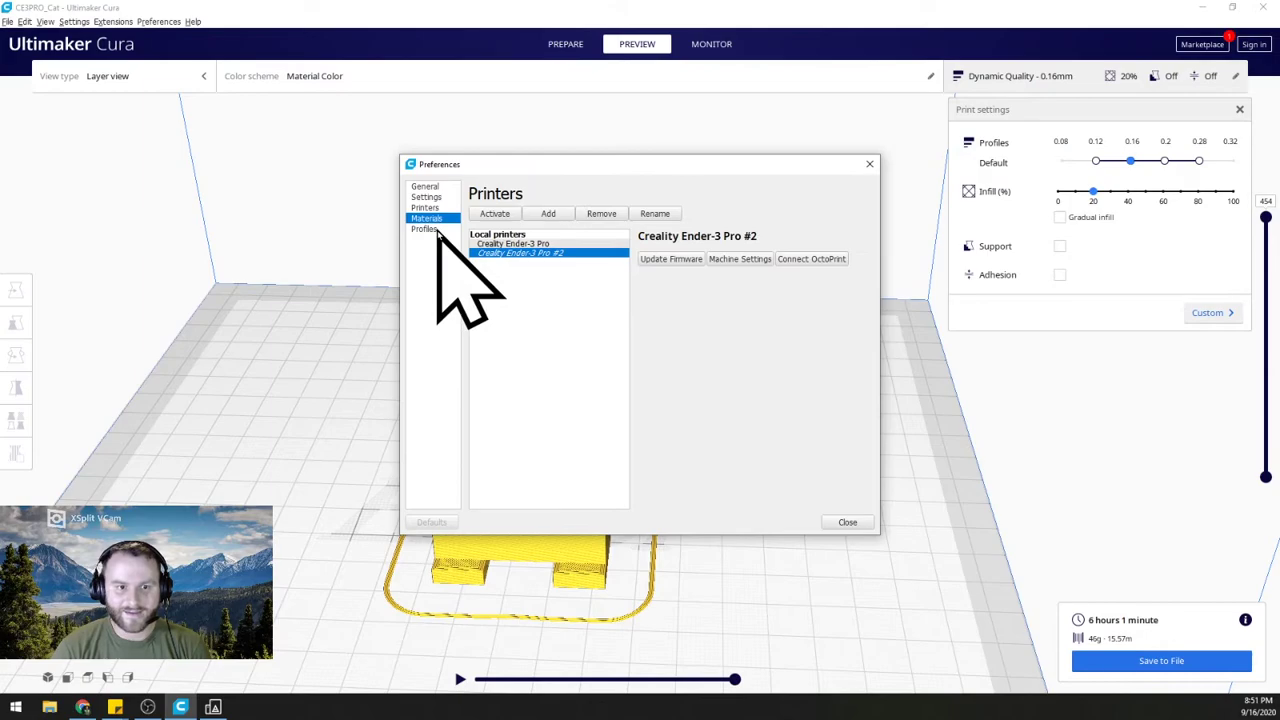
pyautogui.click(425, 229)
pyautogui.click(425, 187)
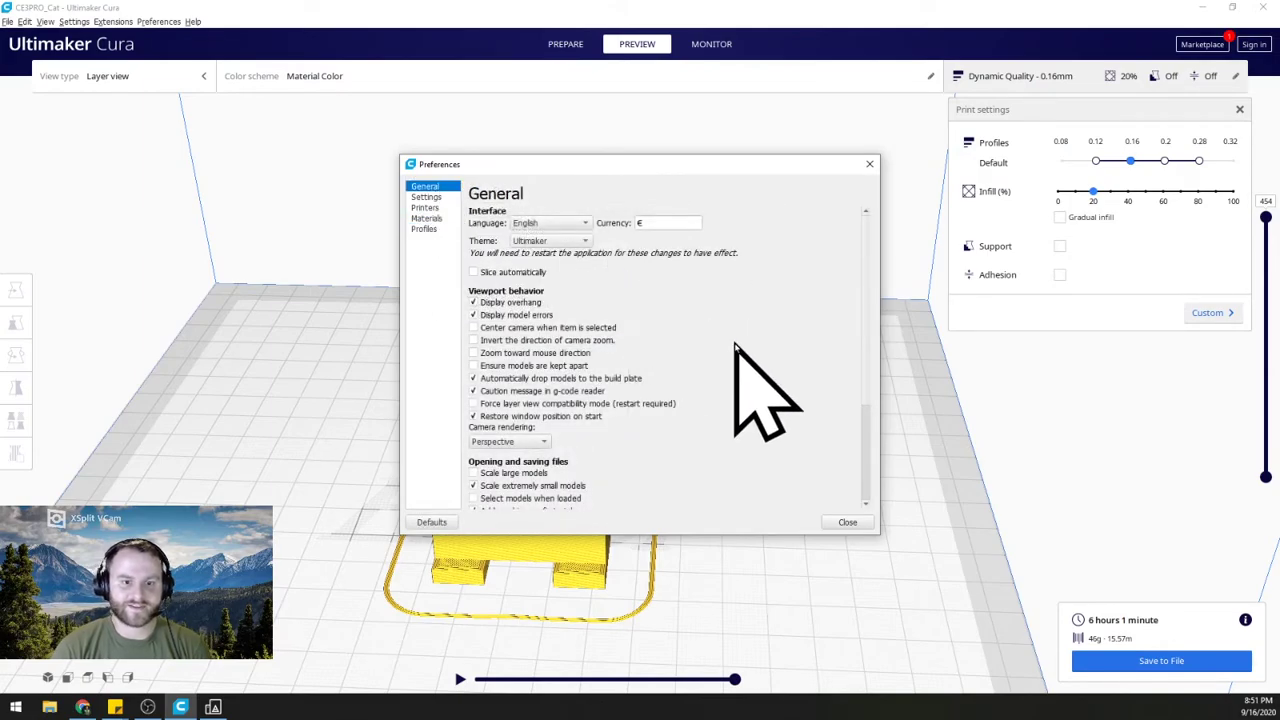
pyautogui.click(474, 272)
pyautogui.click(474, 272)
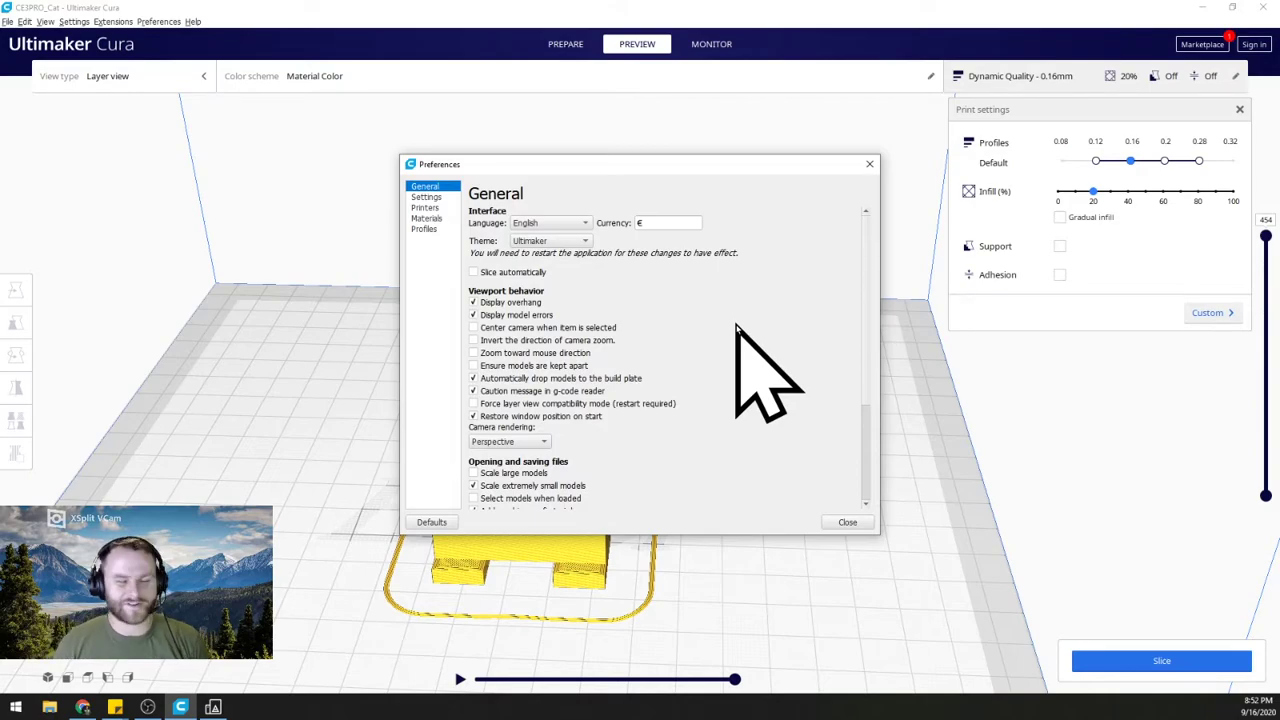
pyautogui.click(846, 522)
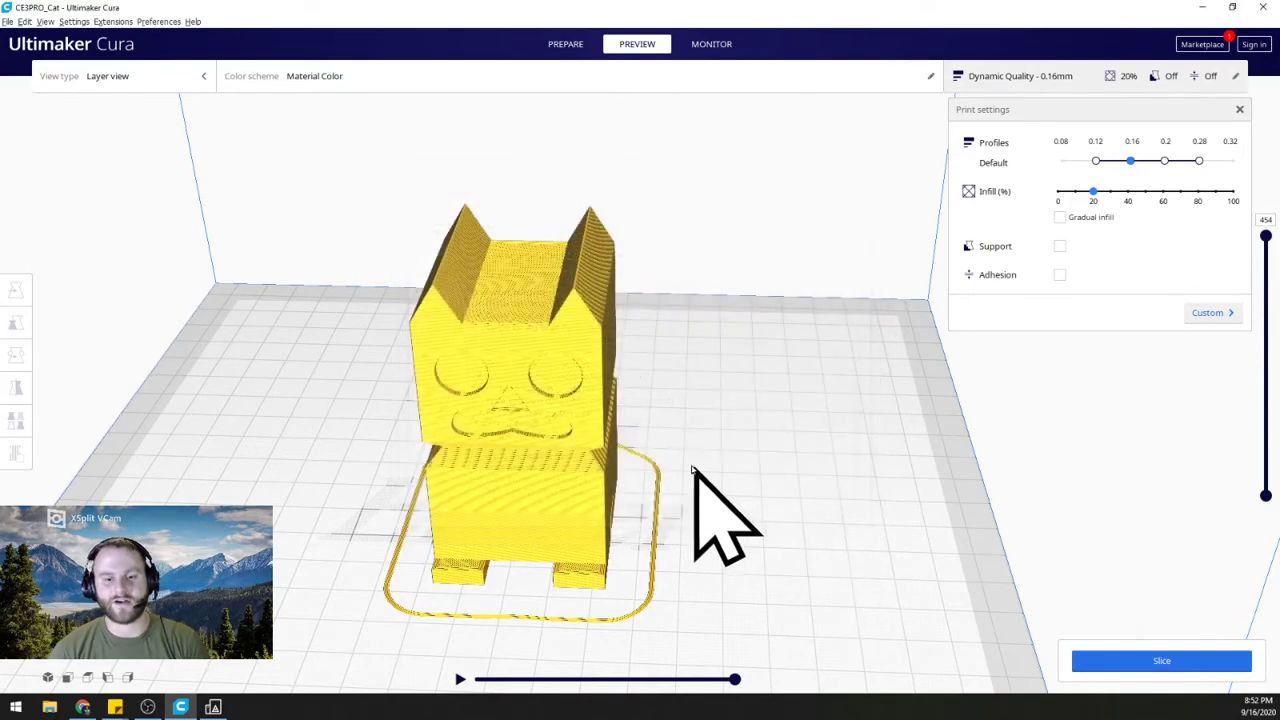
pyautogui.scroll(4, 697, 480)
pyautogui.moveTo(680, 460); pyautogui.dragTo(1210, 133, button='right')
pyautogui.click(1074, 80)
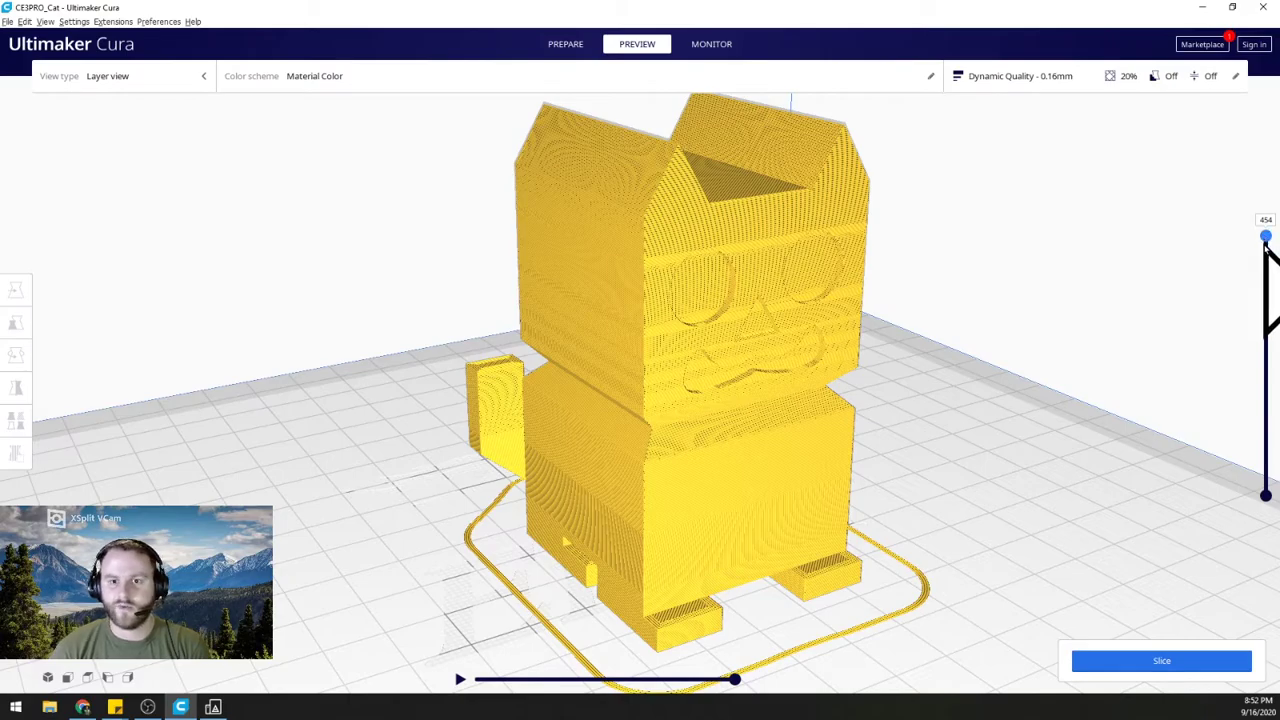
pyautogui.moveTo(1266, 245); pyautogui.dragTo(1220, 505)
pyautogui.click(459, 680)
pyautogui.moveTo(600, 670); pyautogui.dragTo(763, 657, button='right')
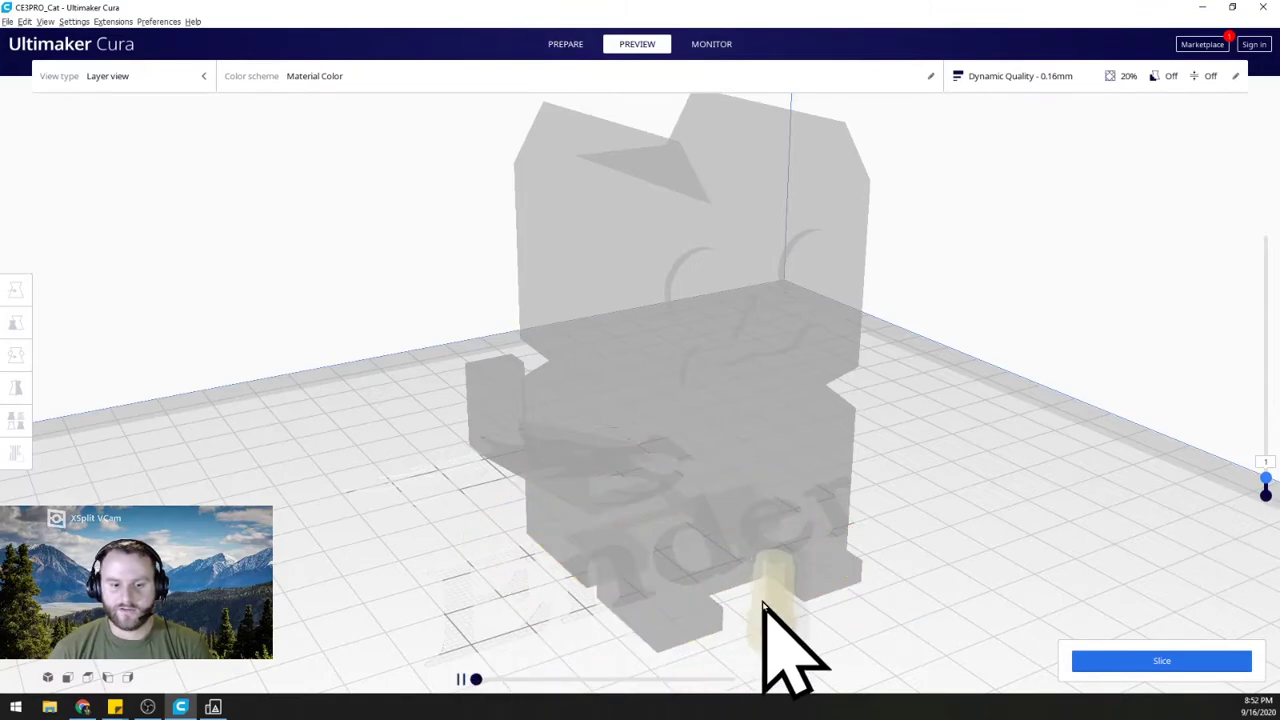
pyautogui.scroll(-3, 850, 620)
pyautogui.moveTo(943, 586); pyautogui.dragTo(571, 694, button='right')
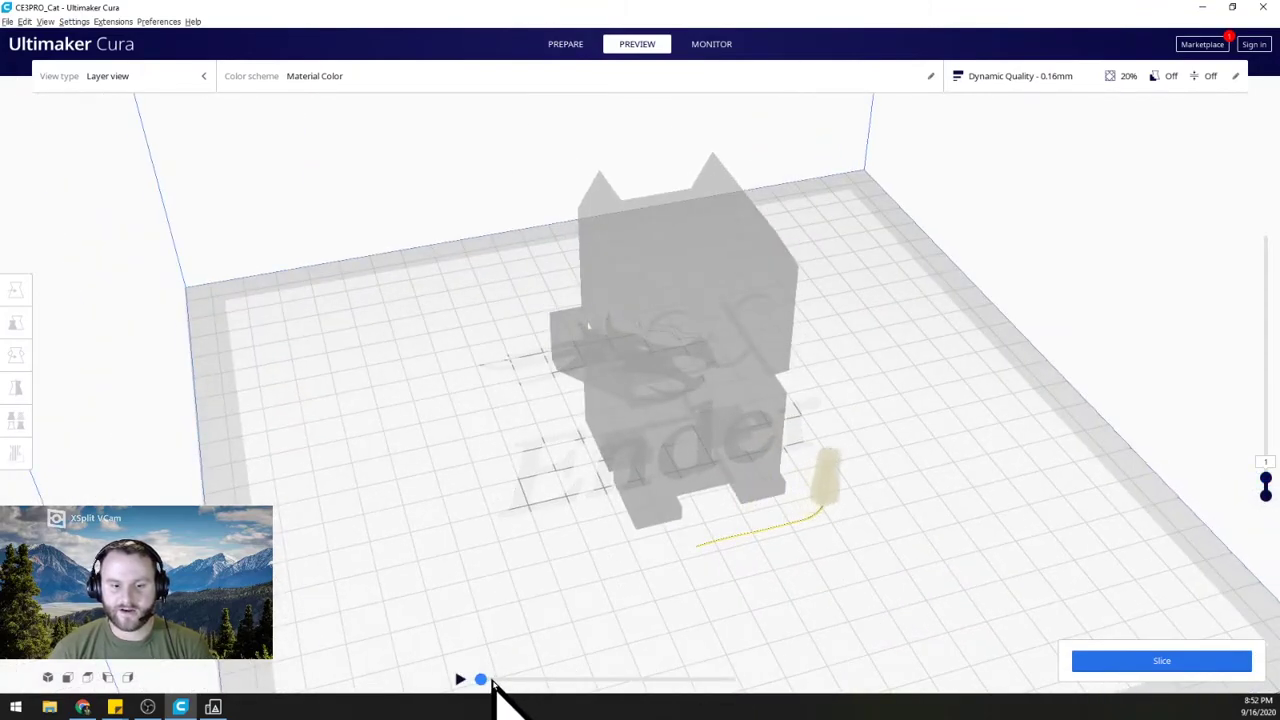
pyautogui.moveTo(491, 679); pyautogui.dragTo(857, 680)
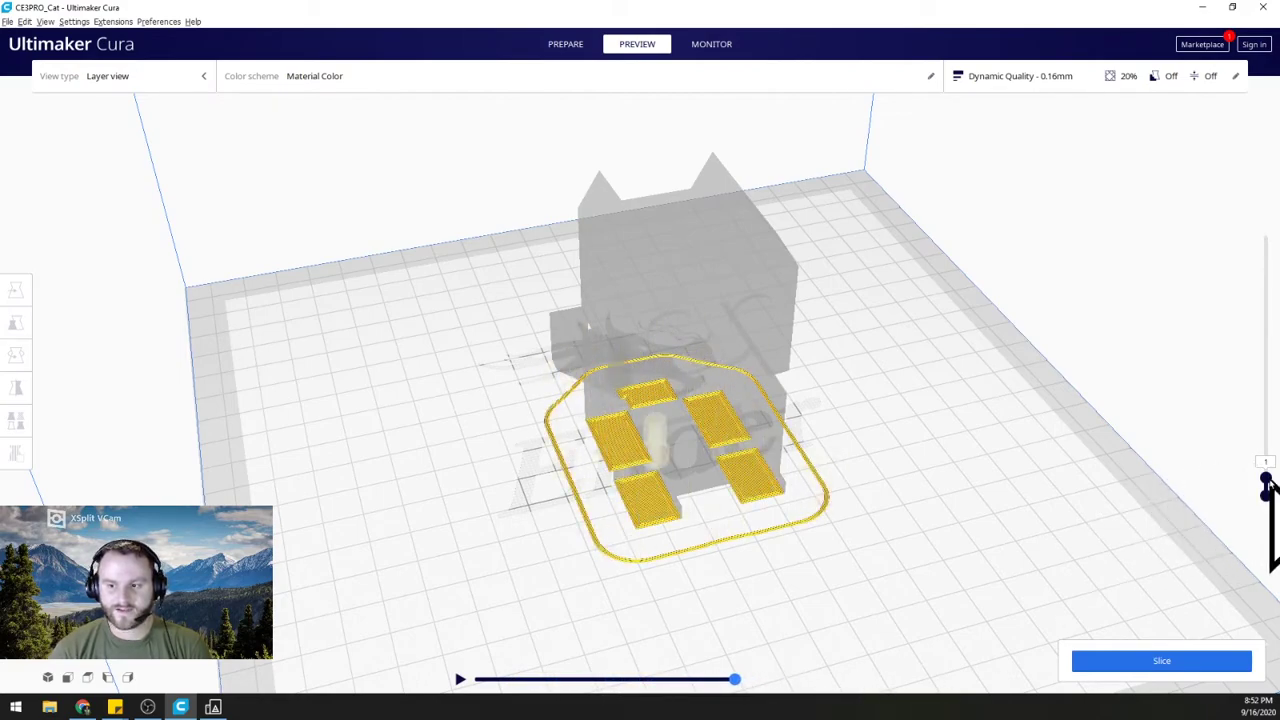
pyautogui.moveTo(1266, 478); pyautogui.dragTo(1260, 170)
pyautogui.click(1012, 76)
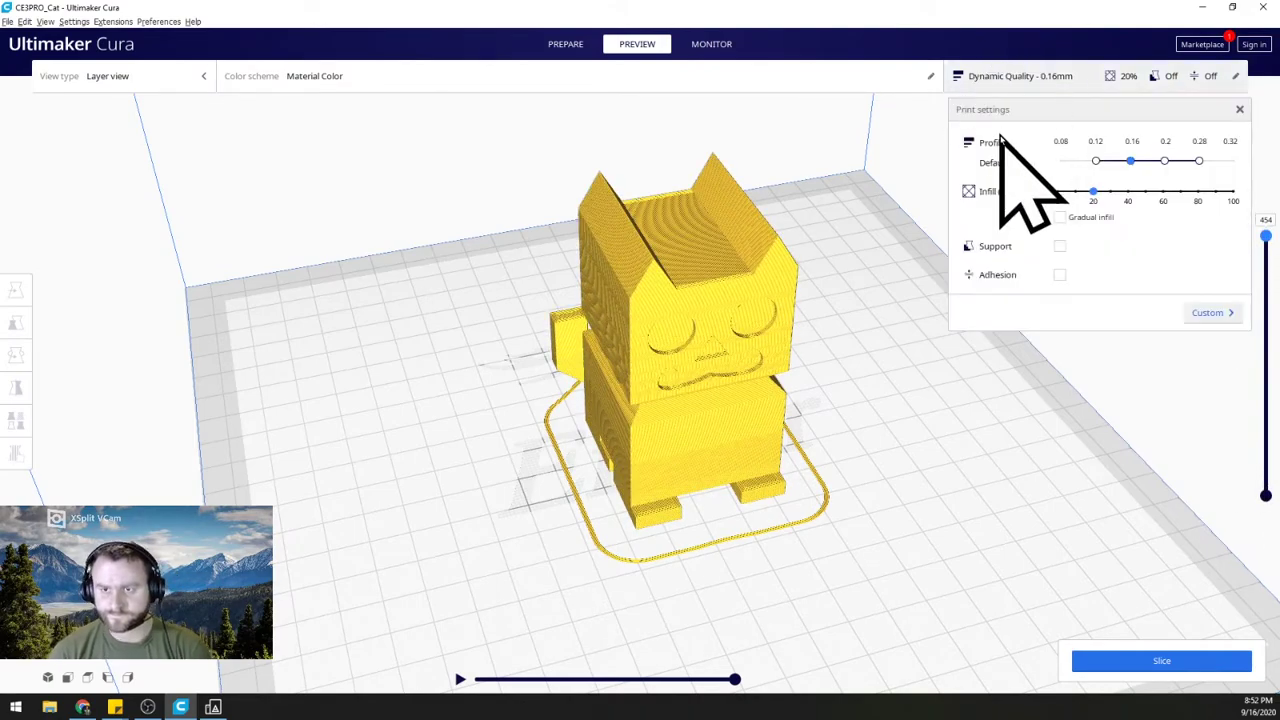
# Re-slice the cat with gradual infill enabled and inspect its lower layers.
pyautogui.click(1062, 218)
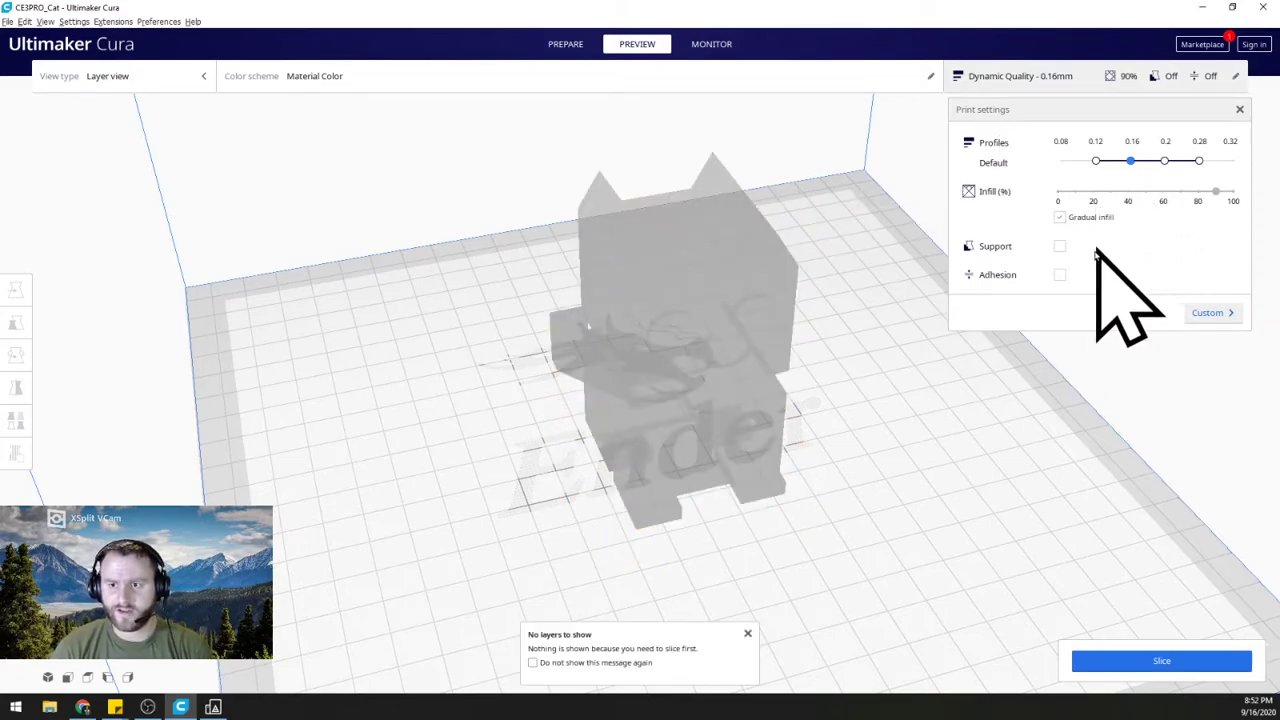
pyautogui.click(1050, 90)
pyautogui.click(1150, 664)
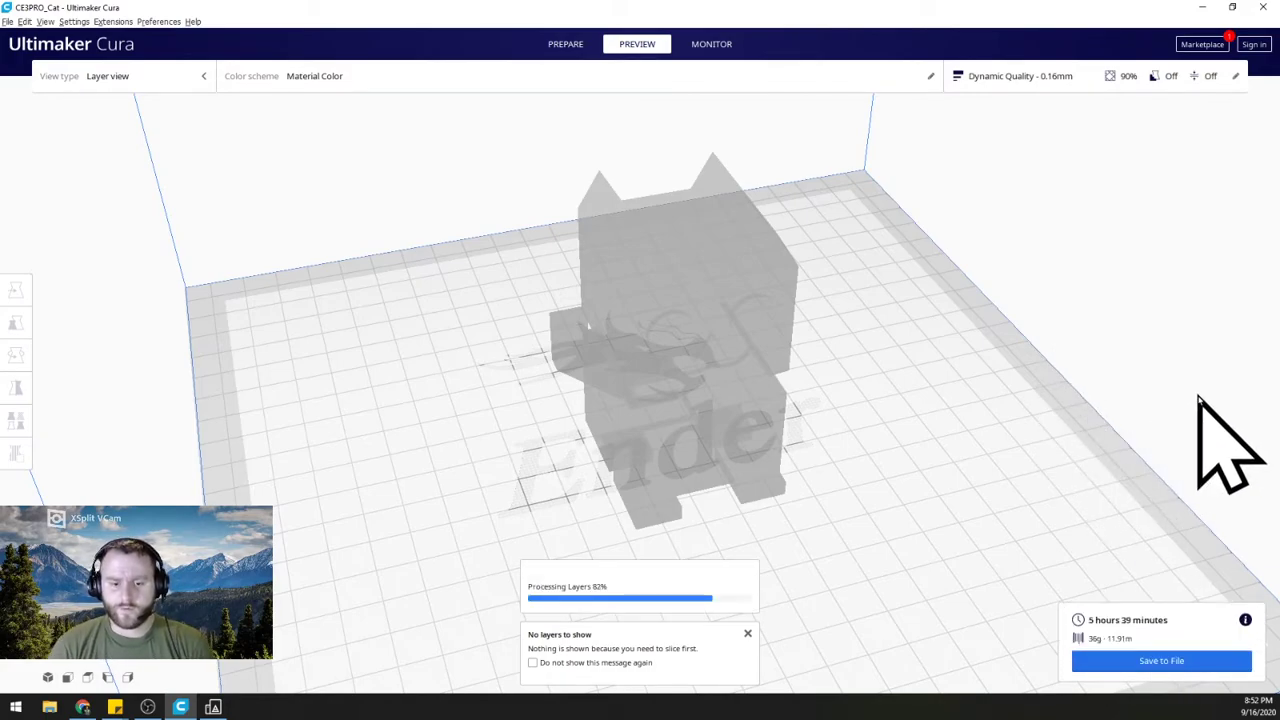
pyautogui.moveTo(1266, 217)
pyautogui.mouseDown()
pyautogui.moveTo(1266, 430)
pyautogui.moveTo(1266, 217)
pyautogui.mouseUp()
# Turn gradual infill back off and toggle the Support setting.
pyautogui.click(1070, 76)
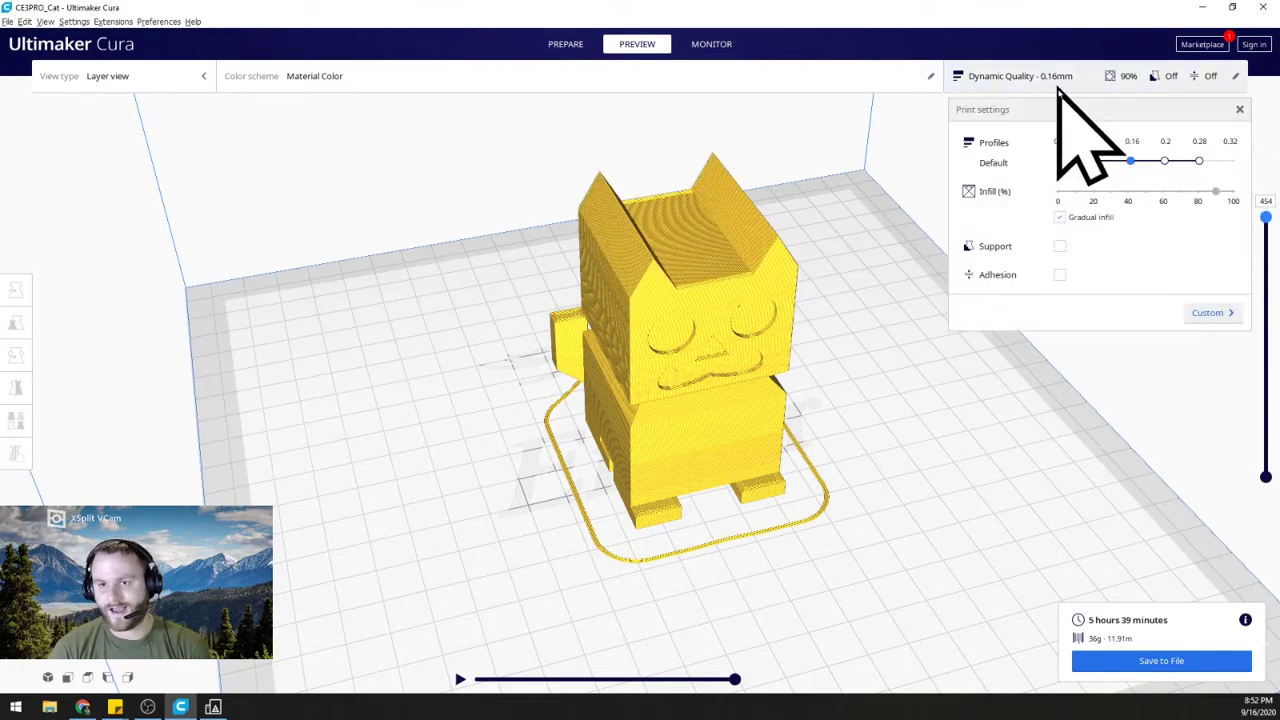
pyautogui.click(1061, 217)
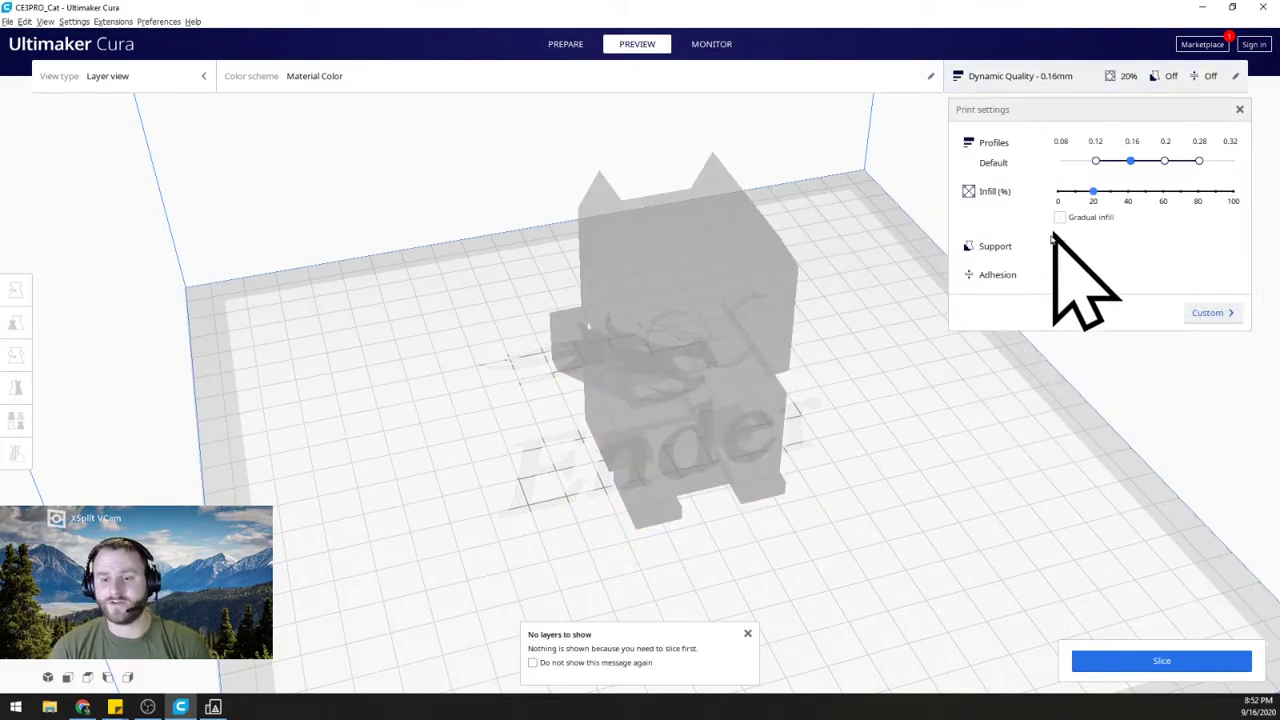
pyautogui.click(1059, 249)
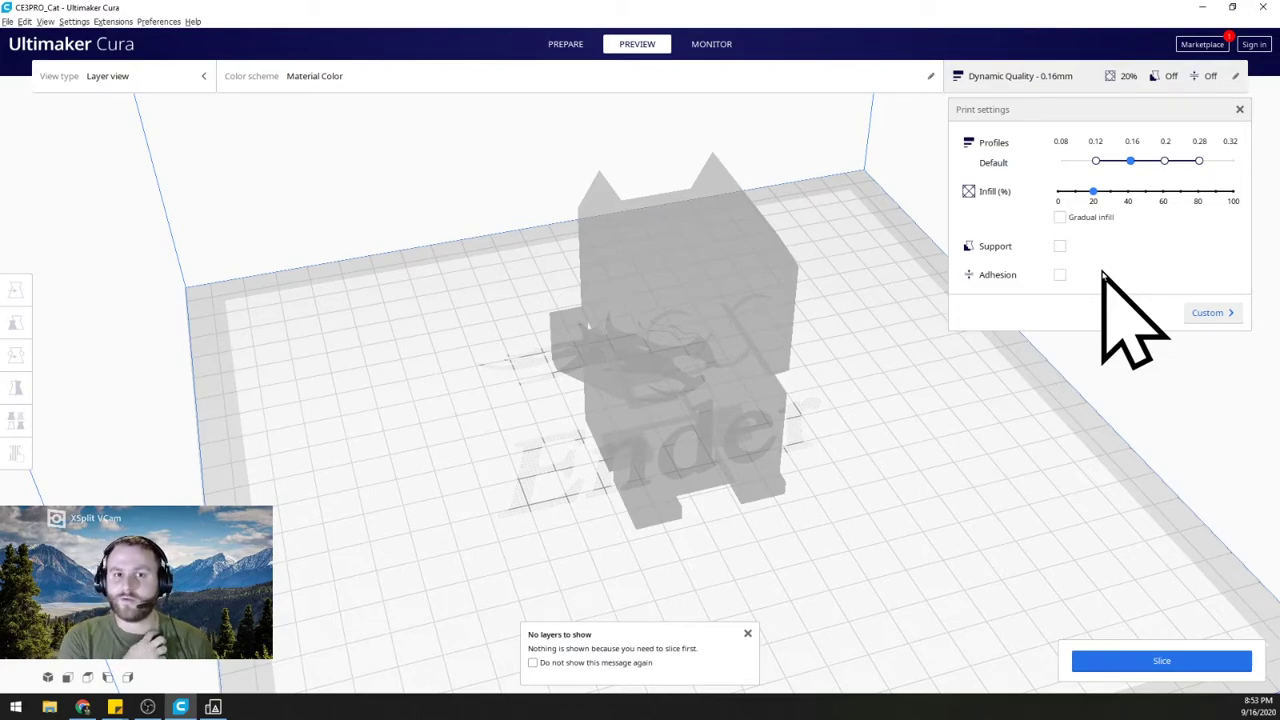
# In Custom settings, reselect the Dynamic Quality profile and discard the infill changes.
pyautogui.click(1209, 313)
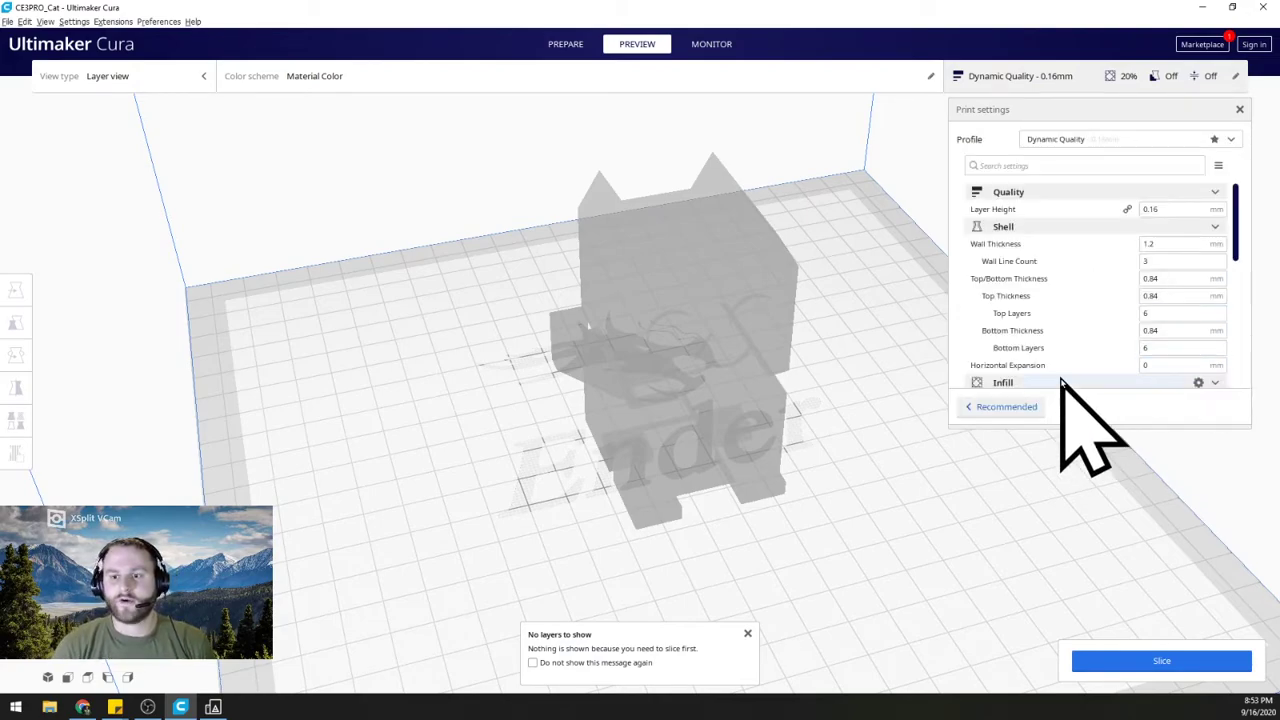
pyautogui.click(1230, 139)
pyautogui.click(1115, 191)
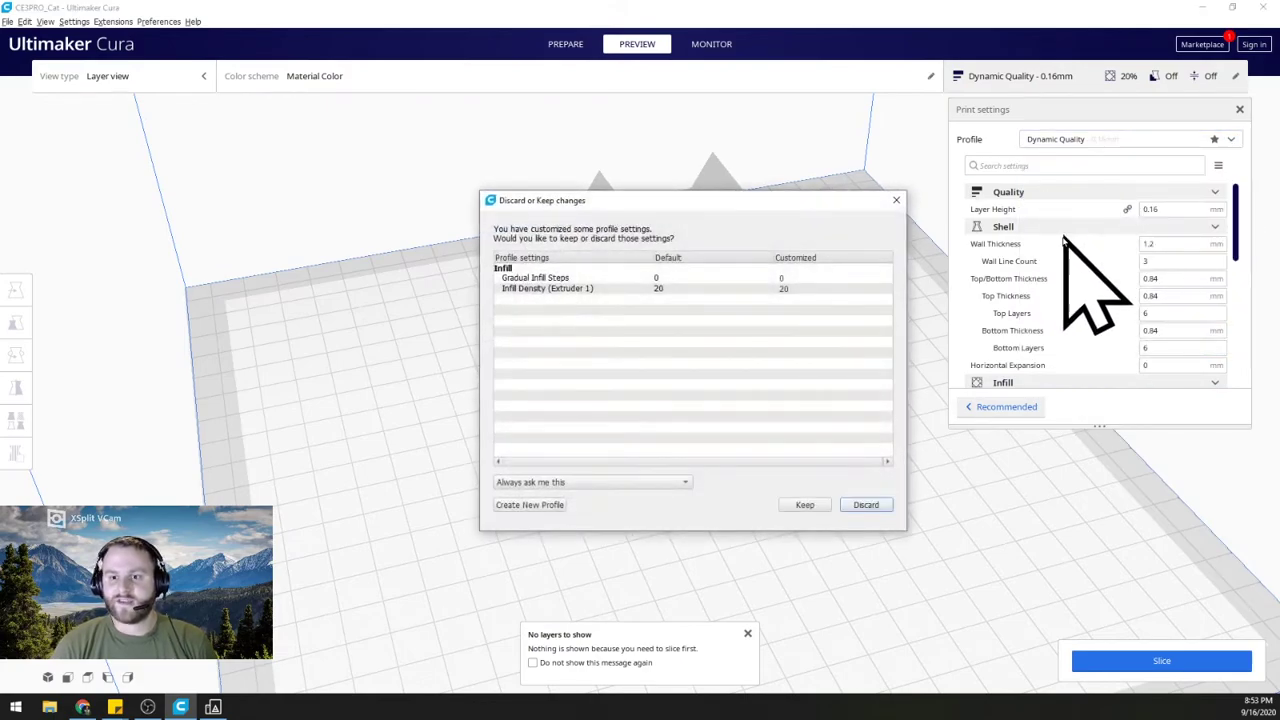
pyautogui.click(860, 506)
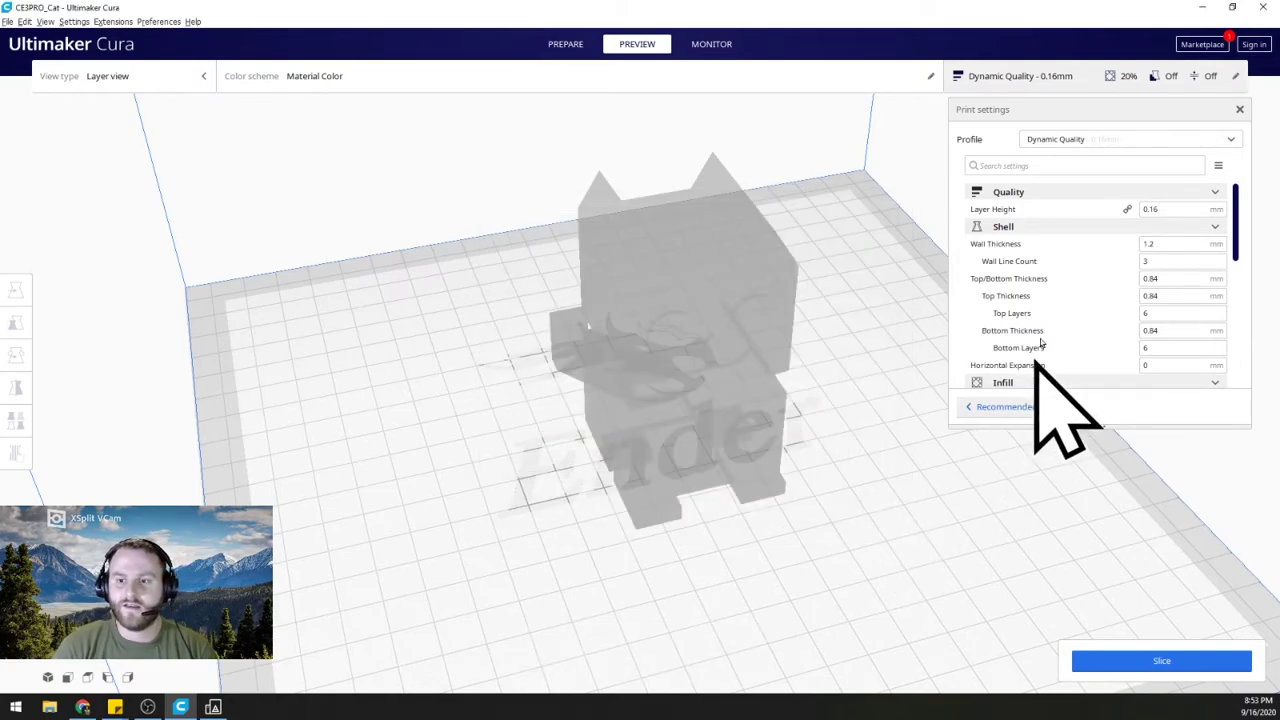
# Set Wall Line Count to 5, slice for 7 h 24 min, and check the head infill.
pyautogui.doubleClick(1167, 258)
pyautogui.write('5')
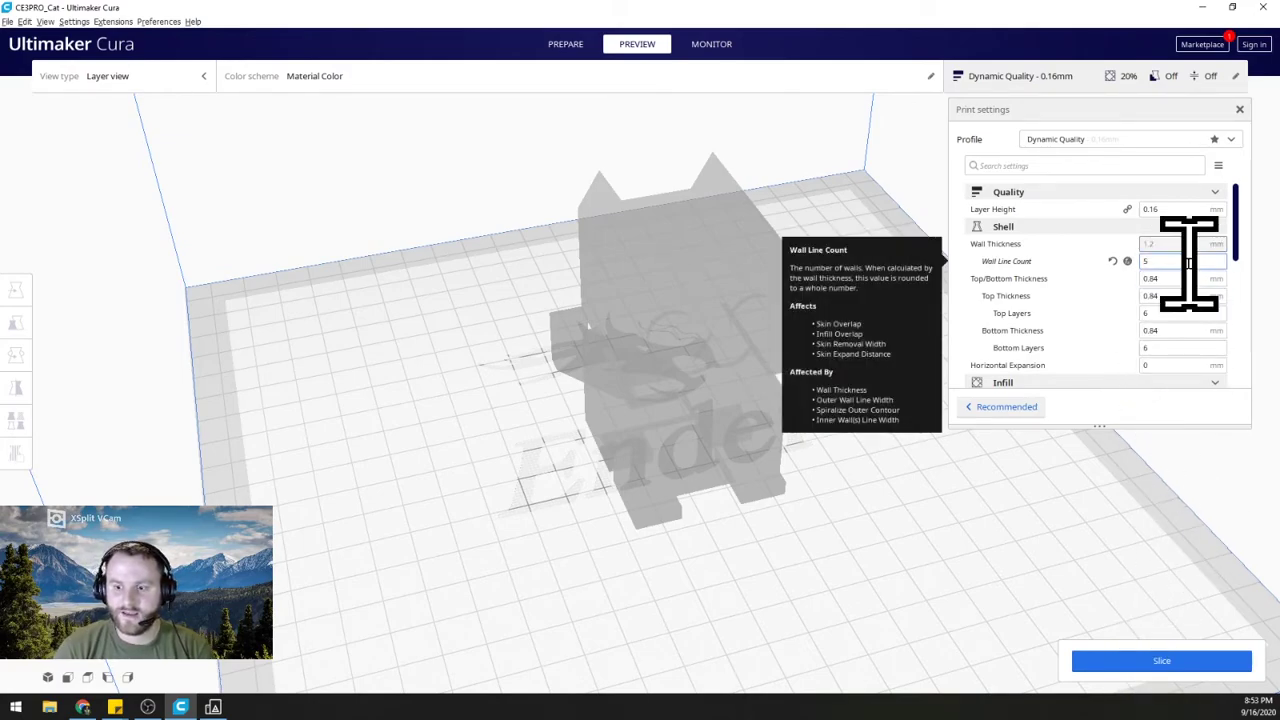
pyautogui.click(1160, 660)
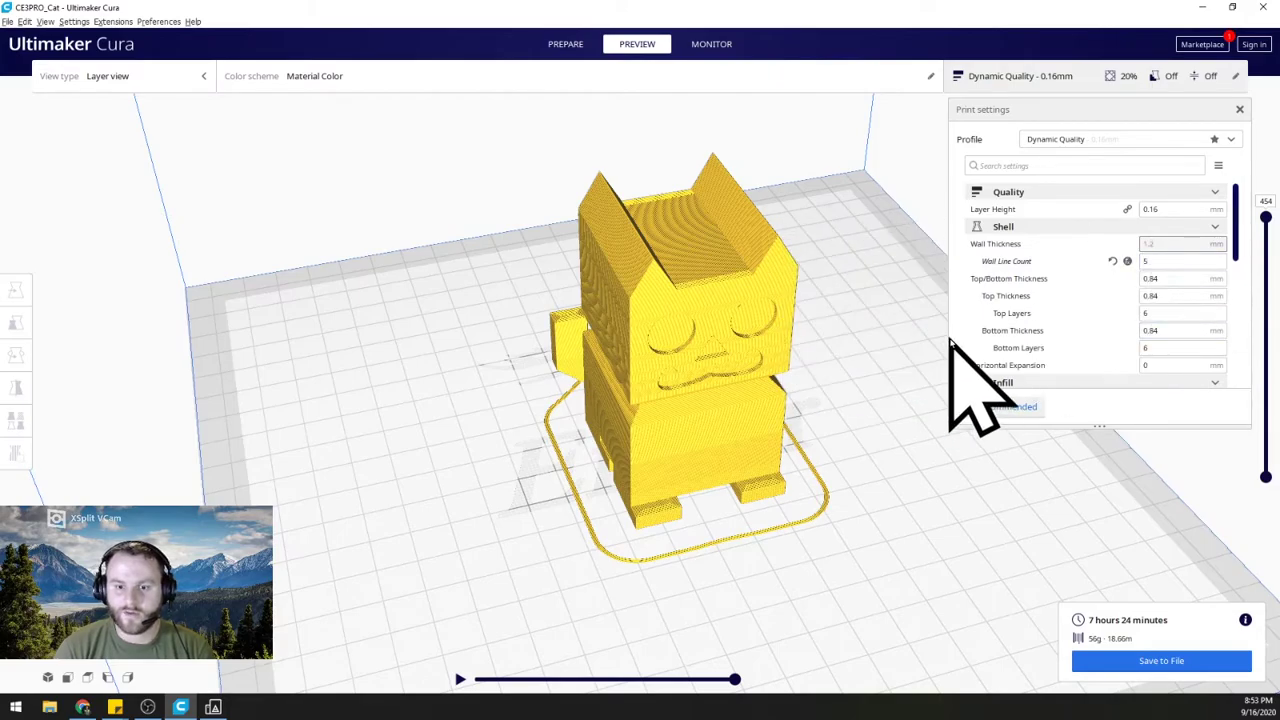
pyautogui.scroll(5, 985, 372)
pyautogui.moveTo(1267, 220)
pyautogui.mouseDown()
pyautogui.moveTo(1268, 288)
pyautogui.moveTo(1266, 216)
pyautogui.mouseUp()
pyautogui.doubleClick(1160, 260)
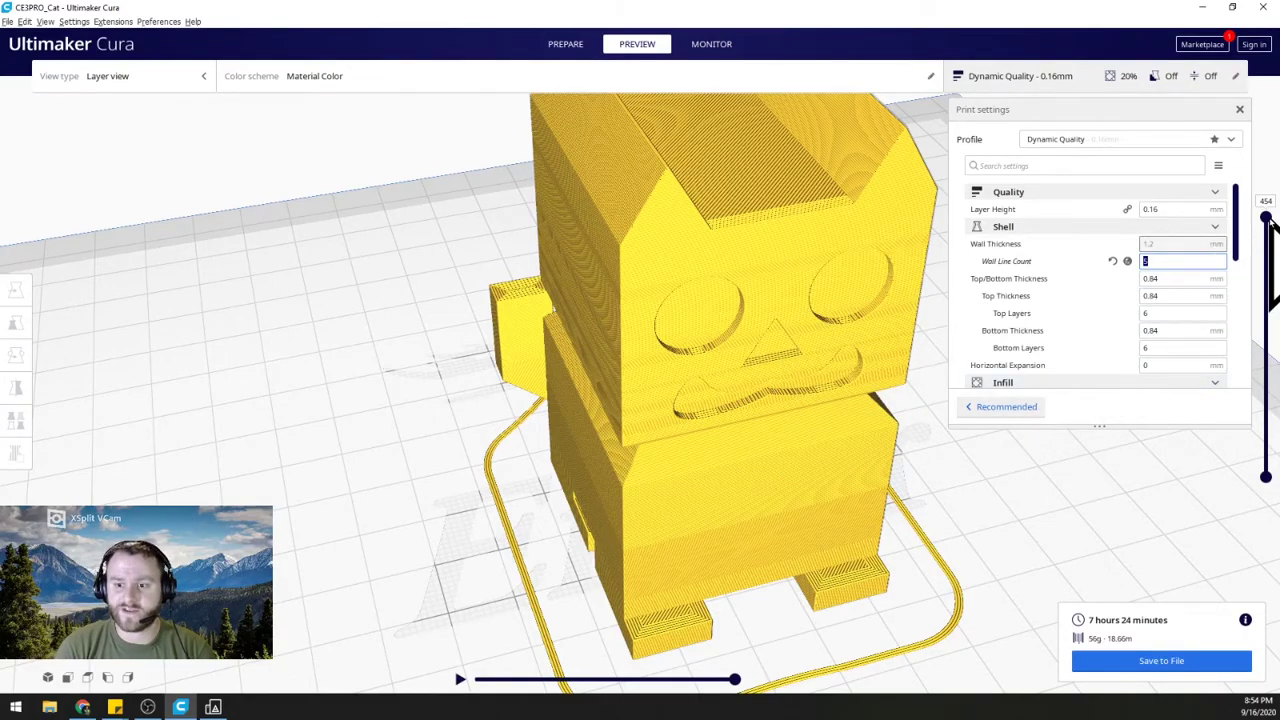
# Step the layer preview from the first brim layer up through the body to the head.
pyautogui.moveTo(1267, 218); pyautogui.dragTo(1265, 458)
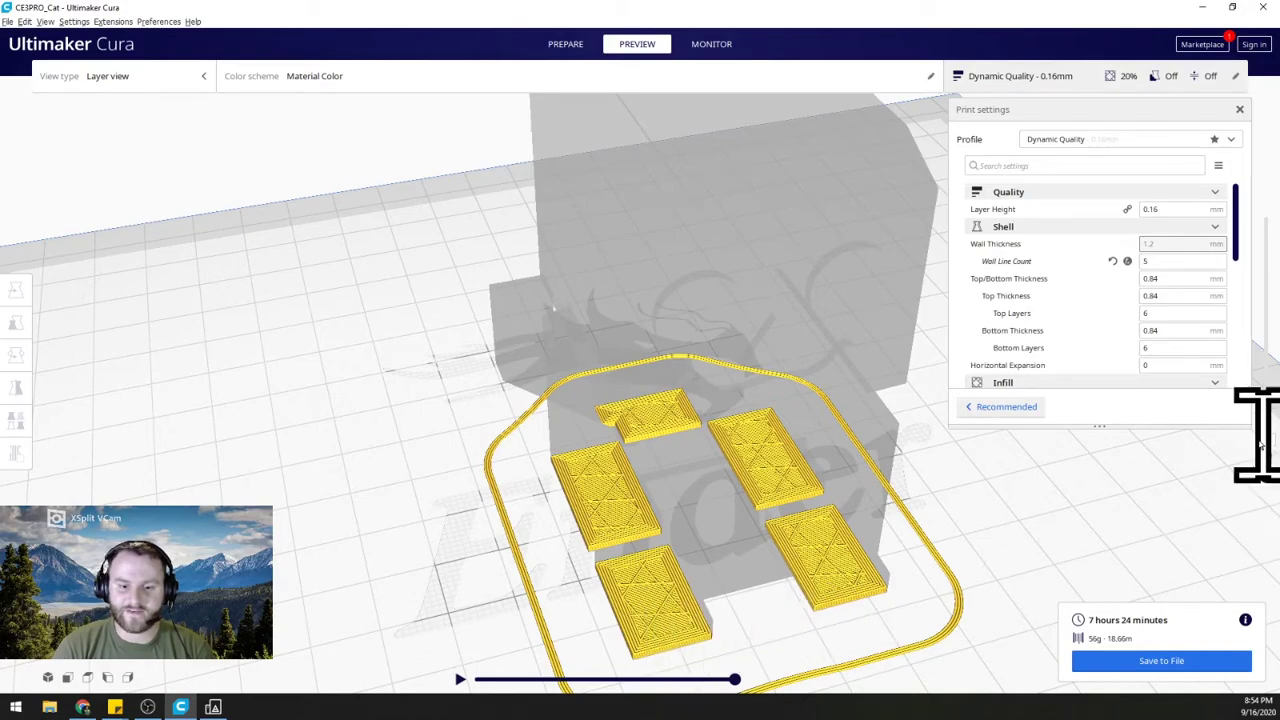
pyautogui.moveTo(1266, 458); pyautogui.dragTo(1266, 419)
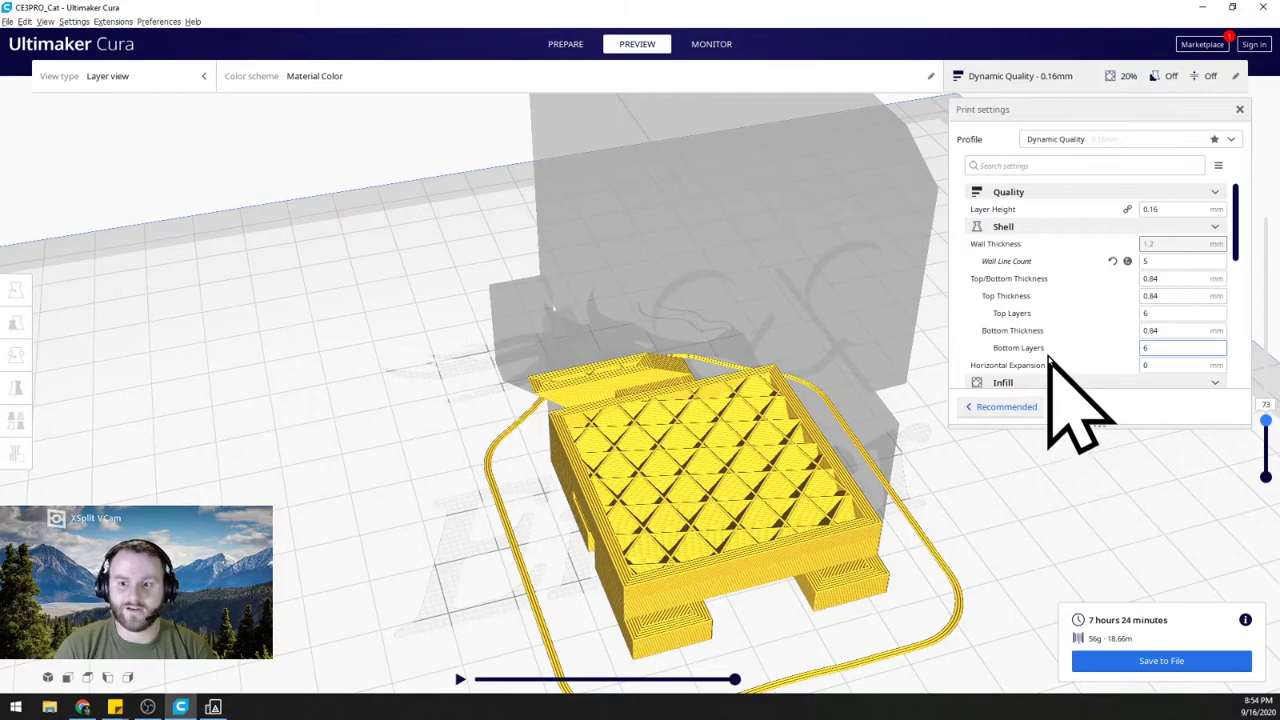
pyautogui.hotkey('shift', 'Tab')
pyautogui.hotkey('shift', 'Tab')
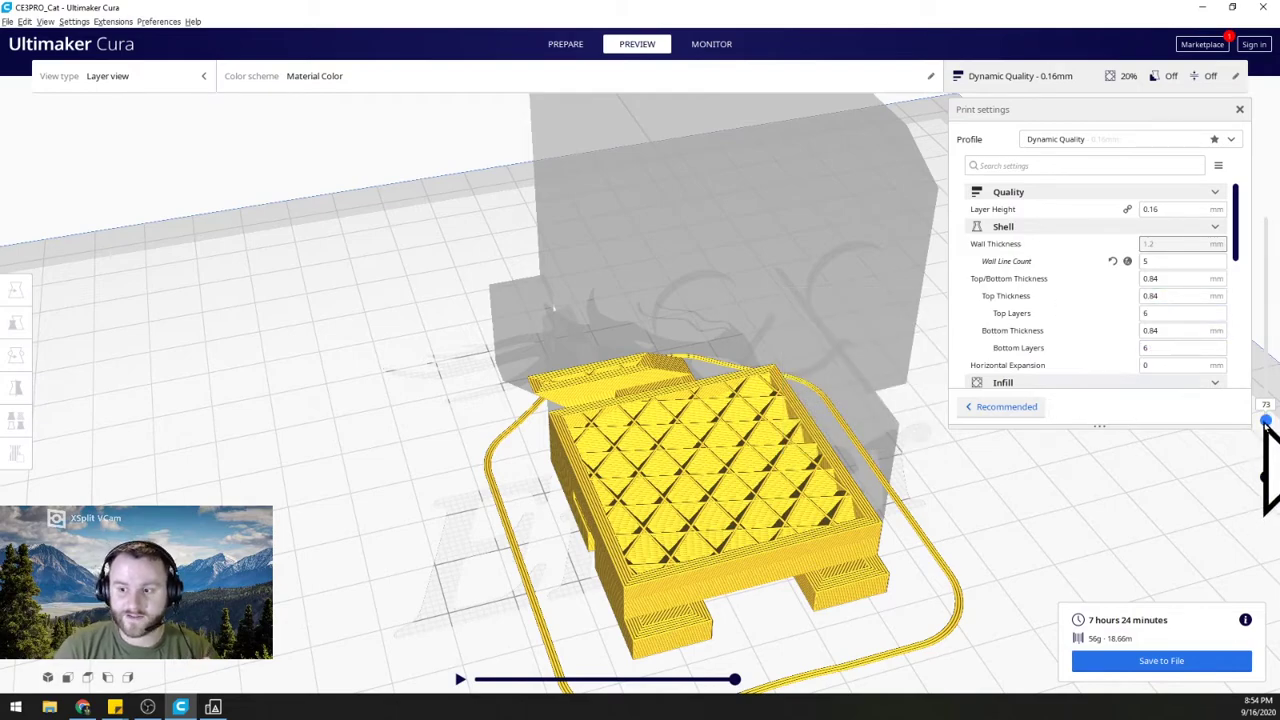
pyautogui.moveTo(1265, 422); pyautogui.dragTo(1244, 241)
pyautogui.moveTo(1000, 280); pyautogui.dragTo(651, 380, button='right')
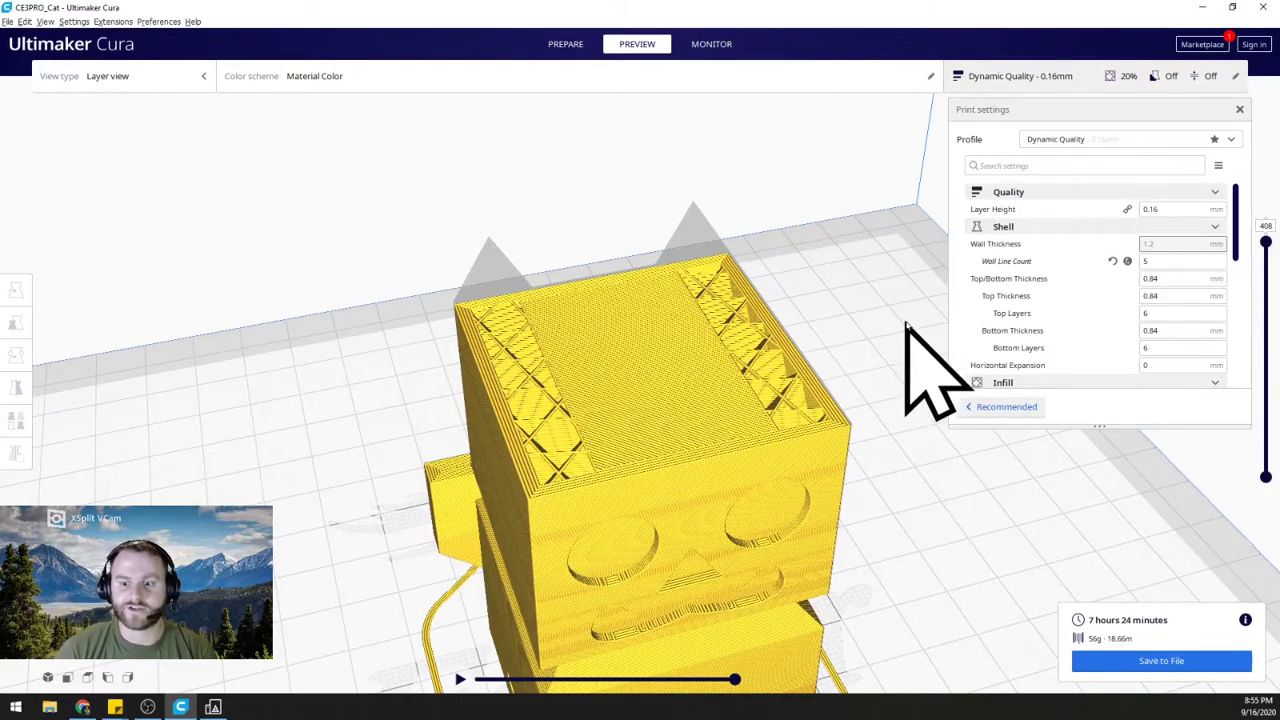
# Lower the preview to the head infill, then set infill density to 10% and re-slice.
pyautogui.scroll(-3, 1000, 352)
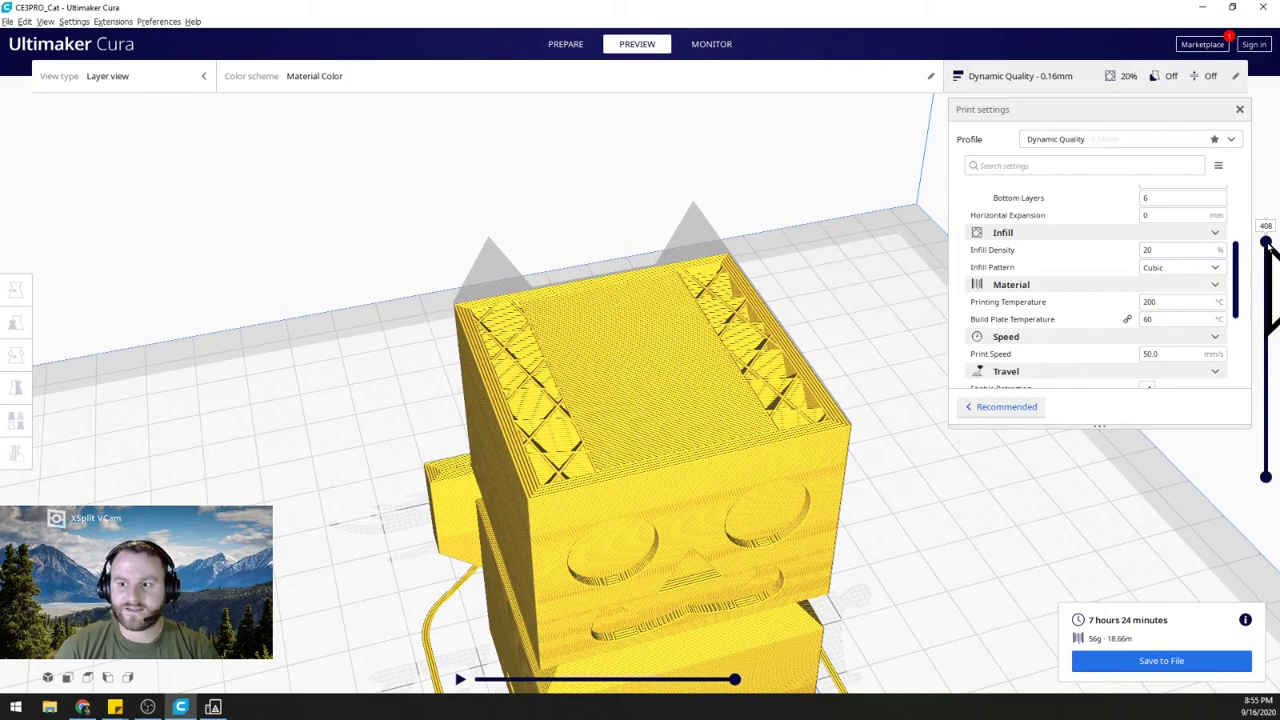
pyautogui.moveTo(1266, 244); pyautogui.dragTo(1265, 253)
pyautogui.doubleClick(1178, 248)
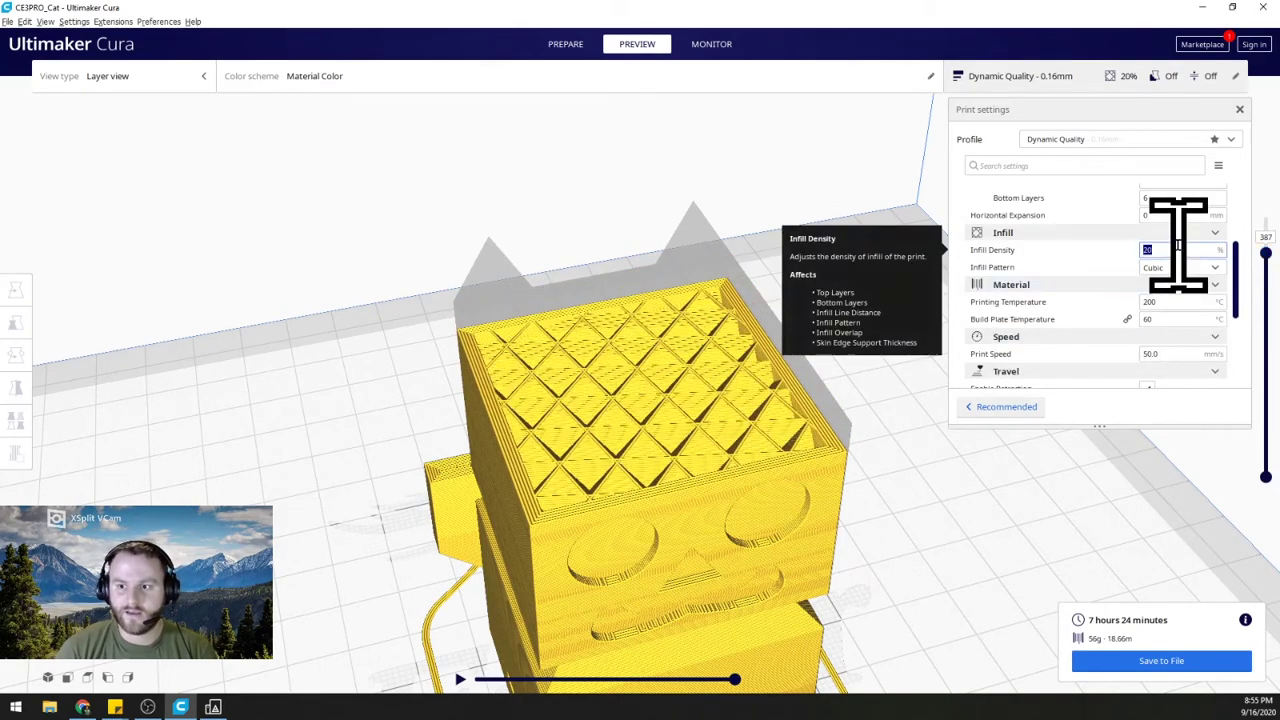
pyautogui.write('10')
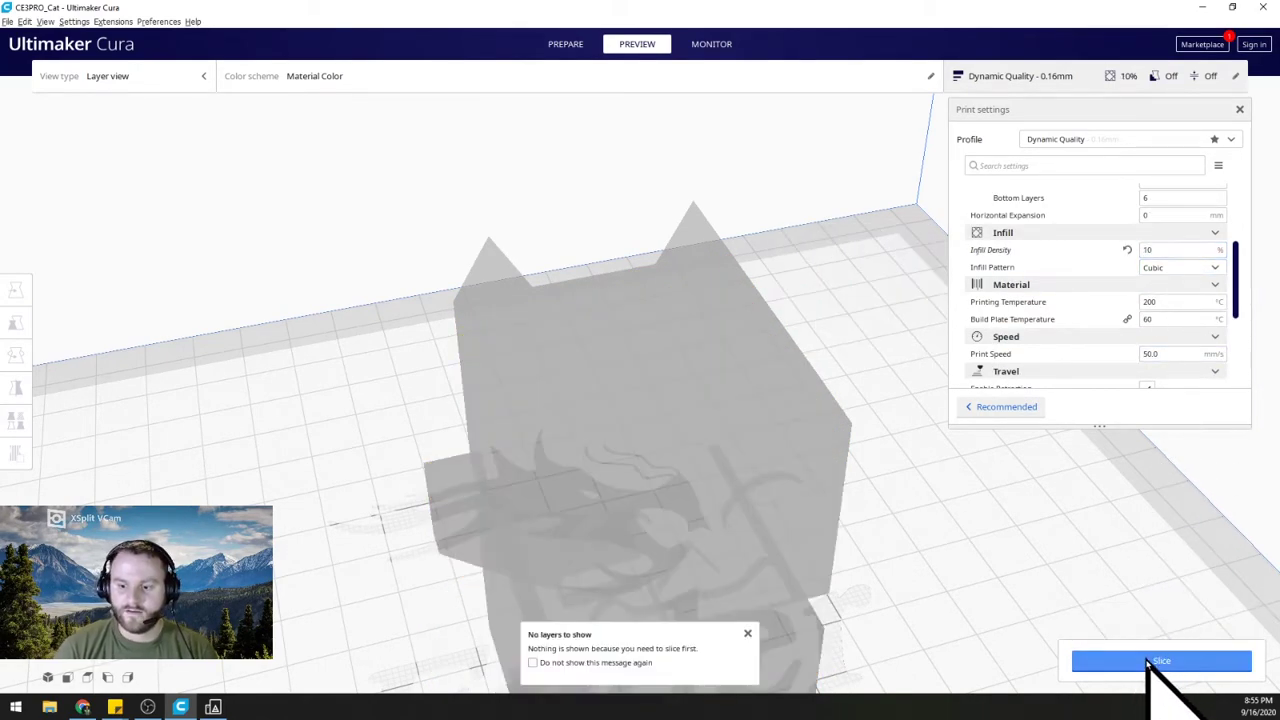
pyautogui.click(1158, 662)
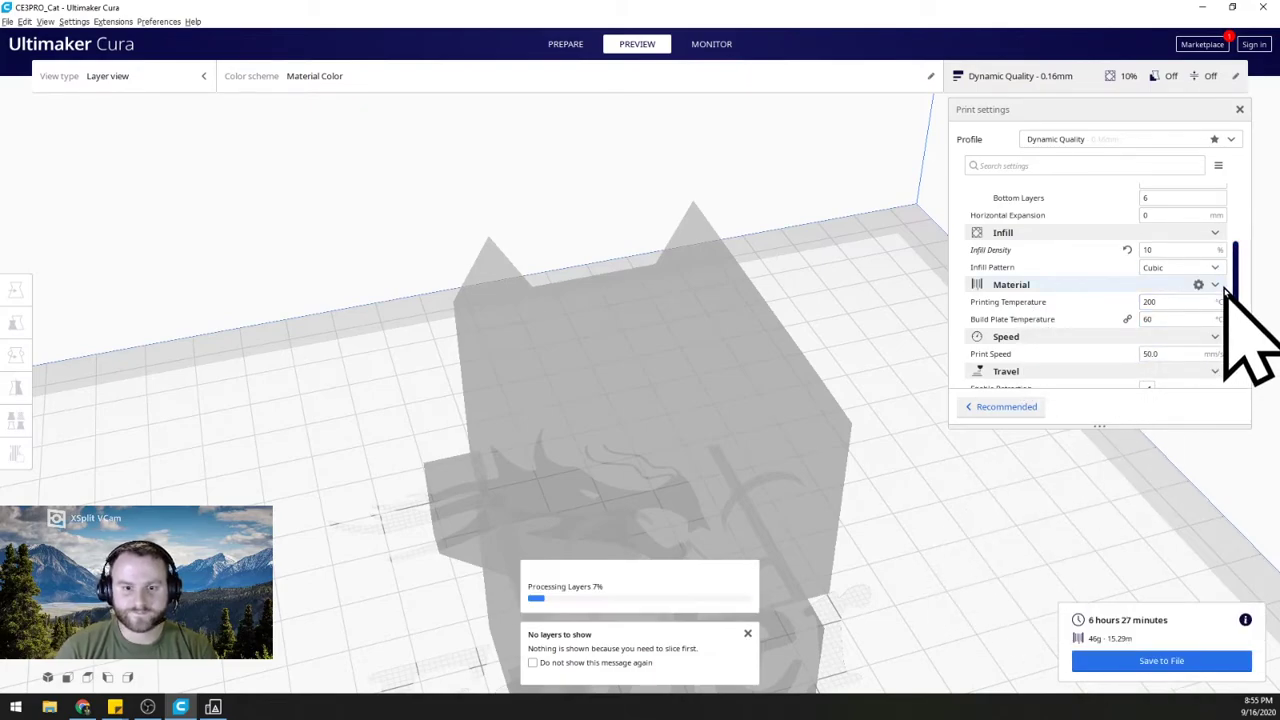
# Re-slice the cat at 80% infill density and view the head's top layer.
pyautogui.doubleClick(1185, 249)
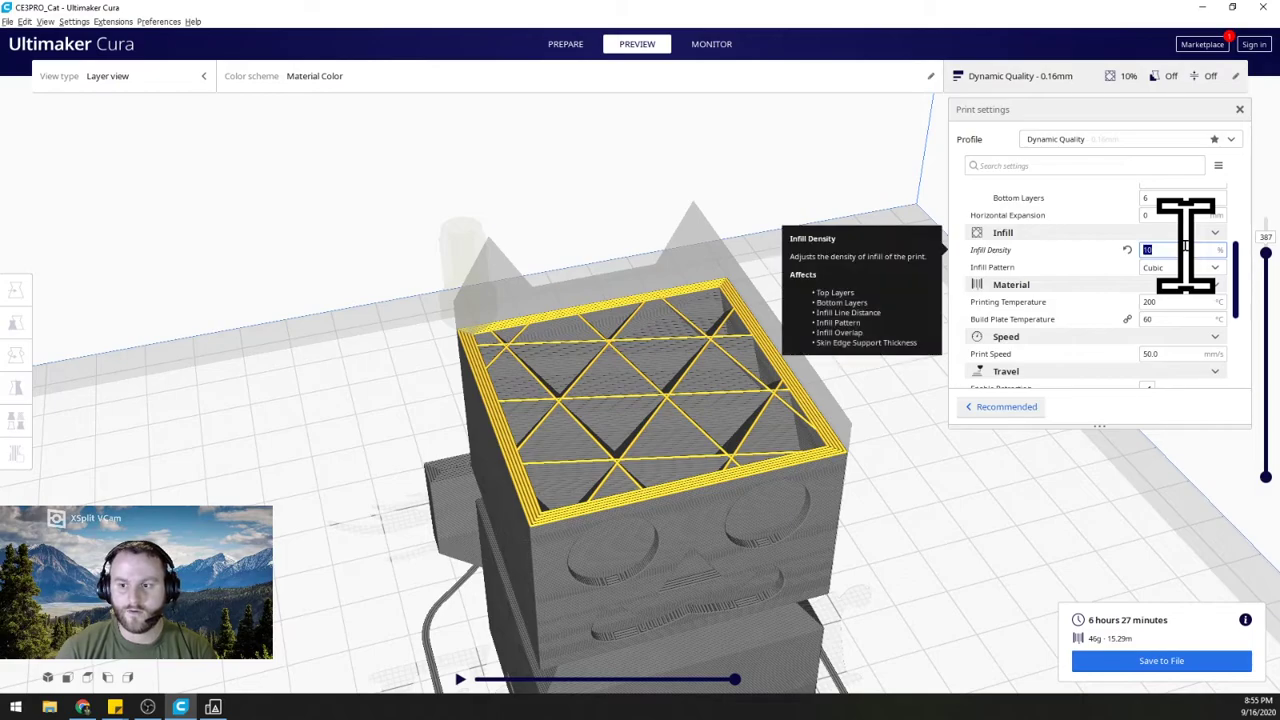
pyautogui.write('80')
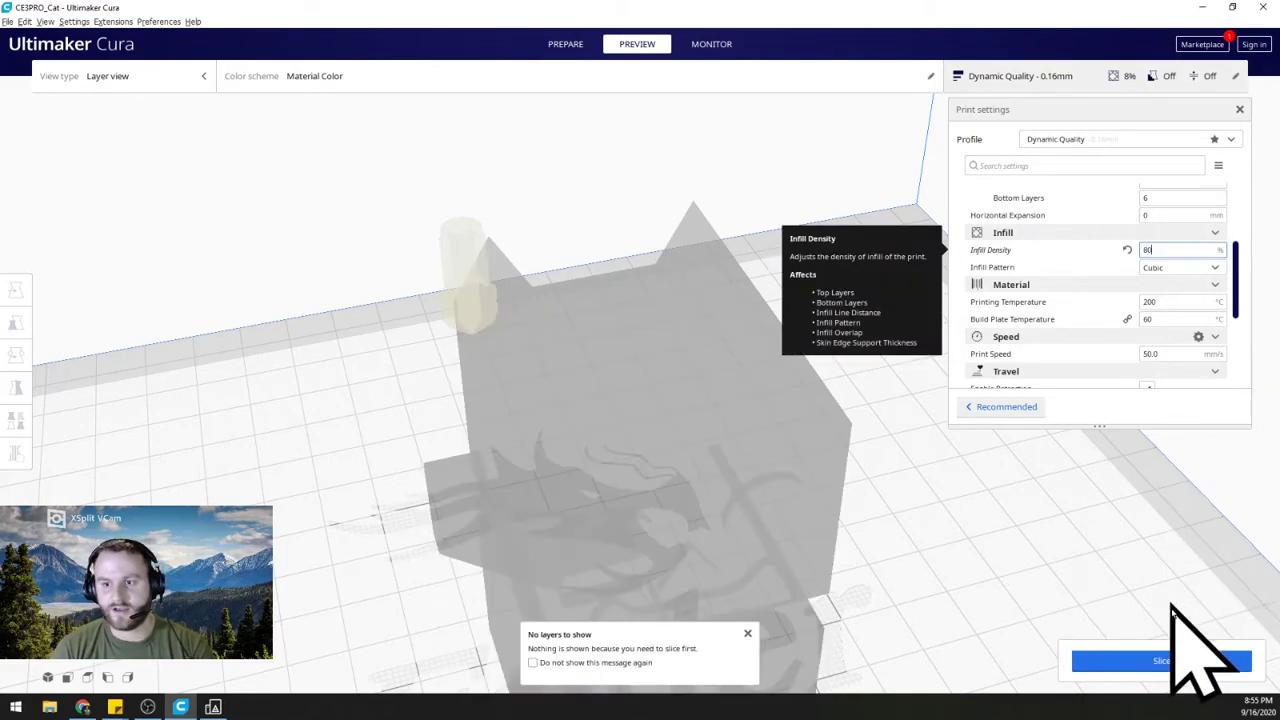
pyautogui.click(1129, 660)
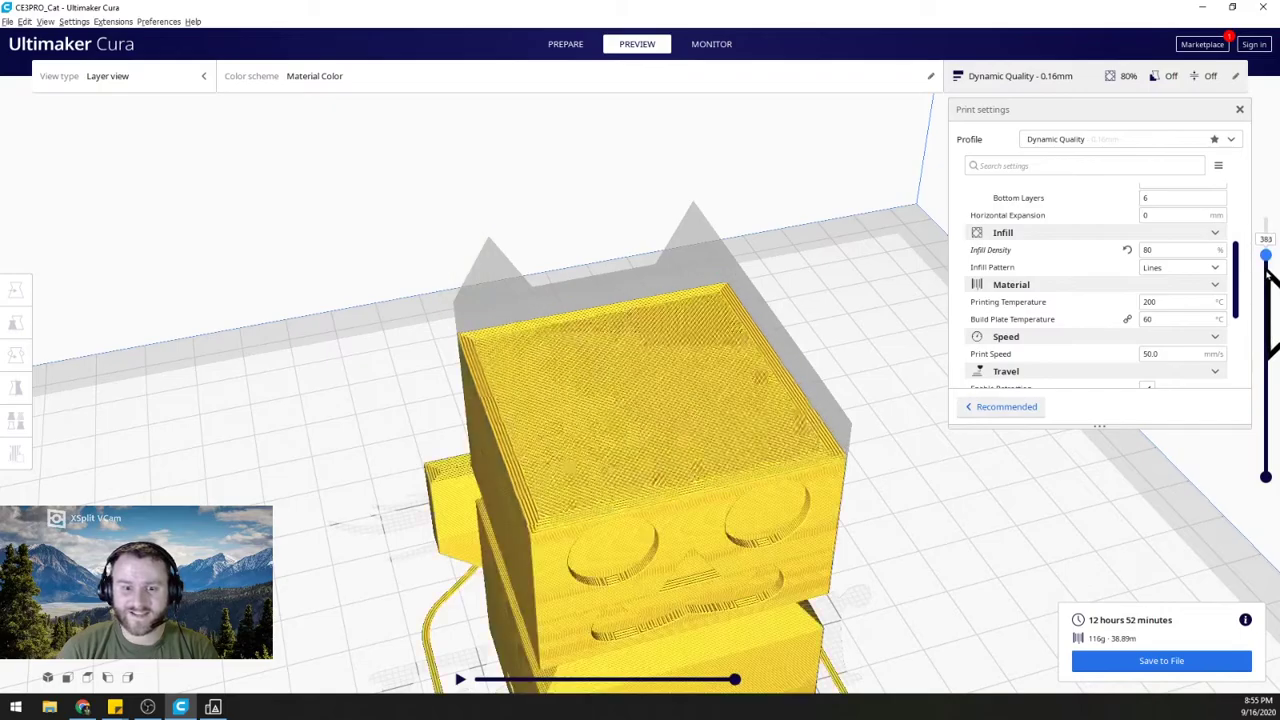
pyautogui.moveTo(1266, 257); pyautogui.dragTo(1266, 264)
pyautogui.scroll(8, 770, 480)
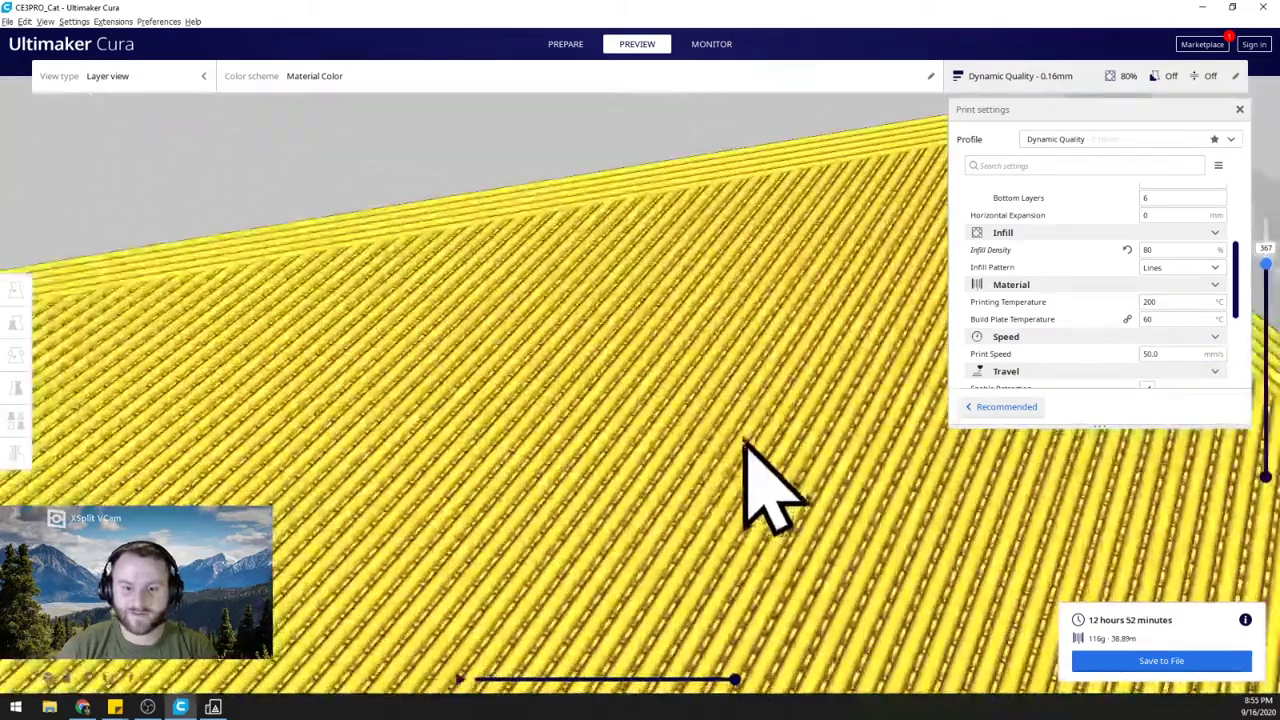
pyautogui.scroll(-1, 714, 423)
pyautogui.scroll(-5, 800, 400)
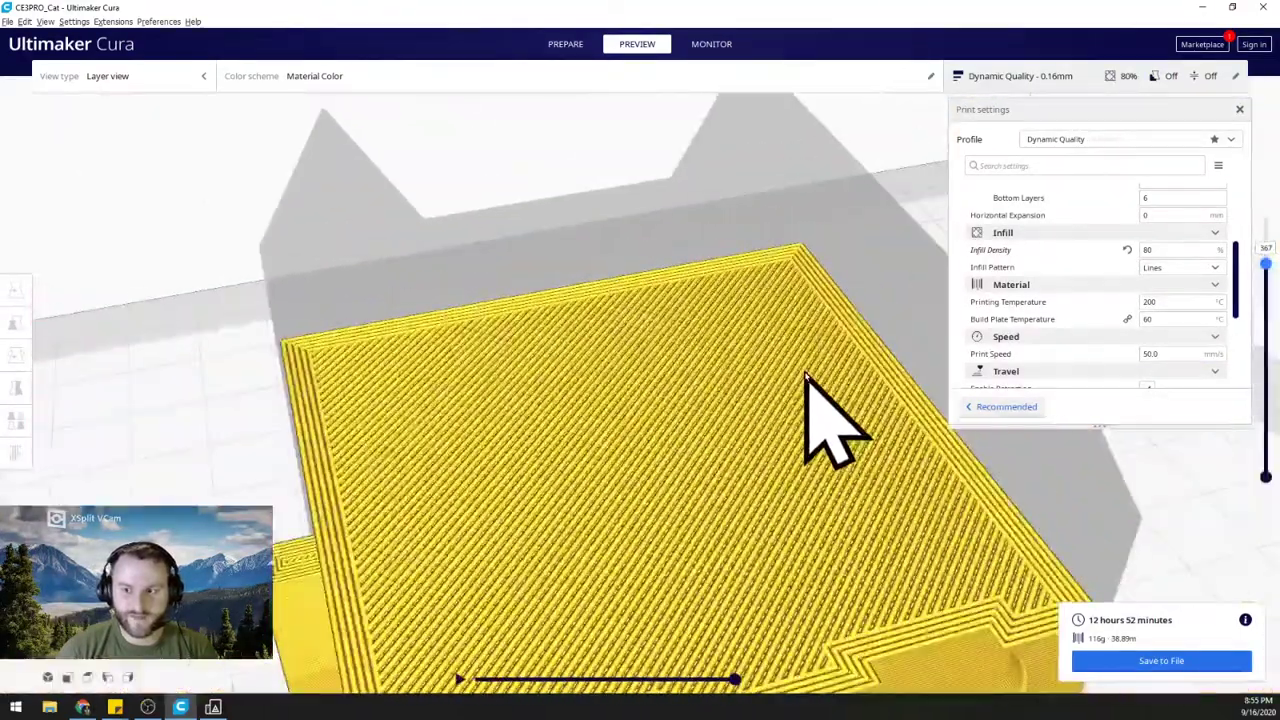
pyautogui.scroll(-3, 805, 378)
# Switch infill to Gyroid at 10% density, re-slice, and preview the Gyroid infill.
pyautogui.click(1195, 268)
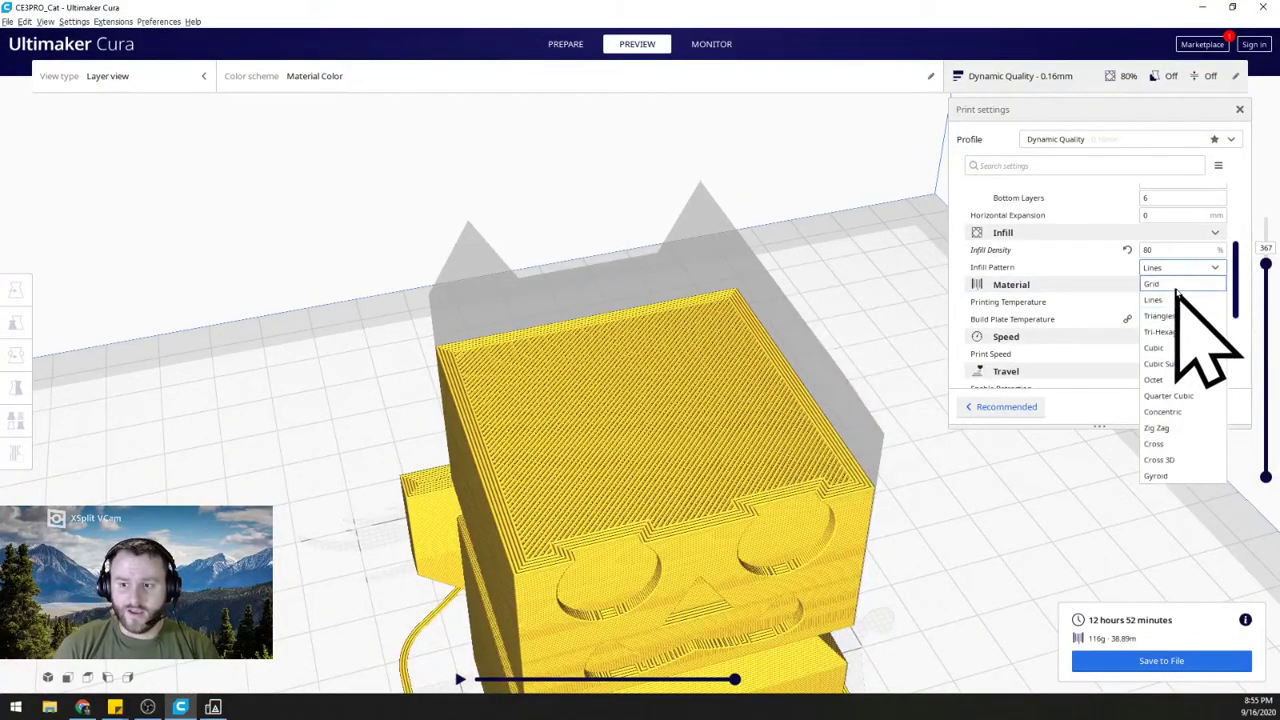
pyautogui.click(1166, 477)
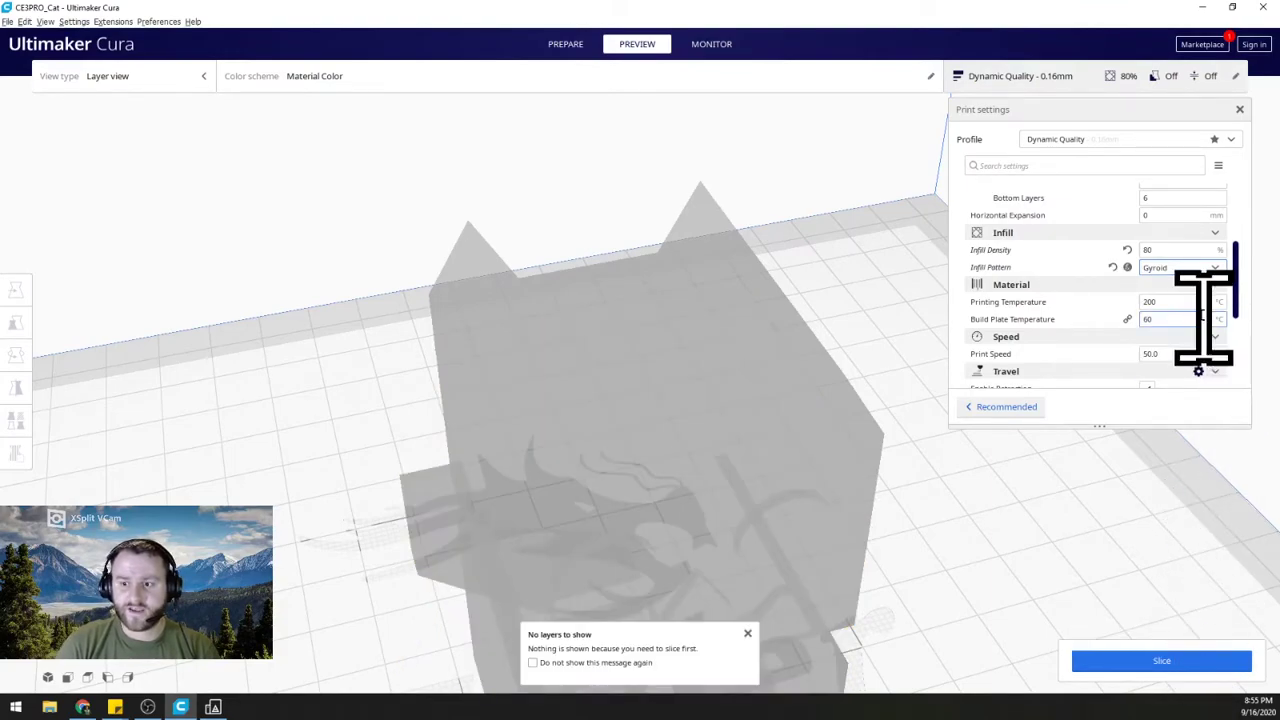
pyautogui.doubleClick(1183, 249)
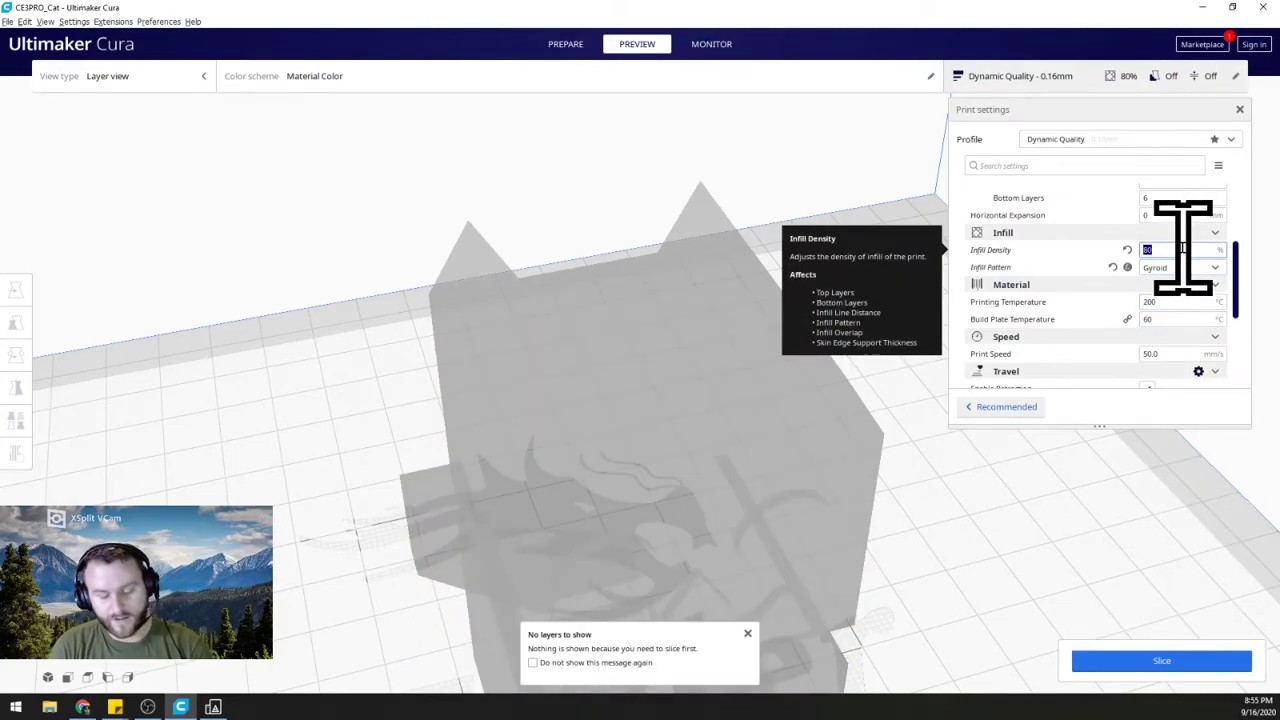
pyautogui.write('10')
pyautogui.click(1135, 661)
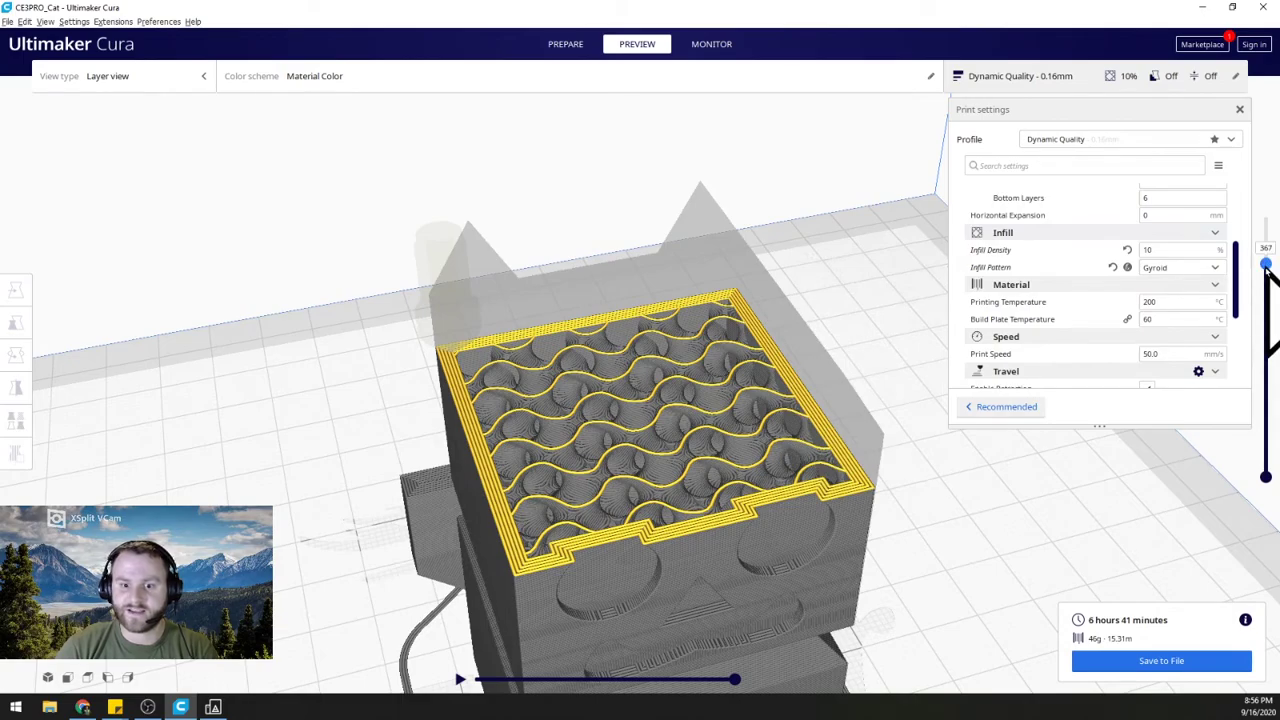
pyautogui.moveTo(1267, 268); pyautogui.dragTo(1265, 286)
# Try Cubic Subdivision infill, slice, and preview the layers up into the head.
pyautogui.click(1215, 268)
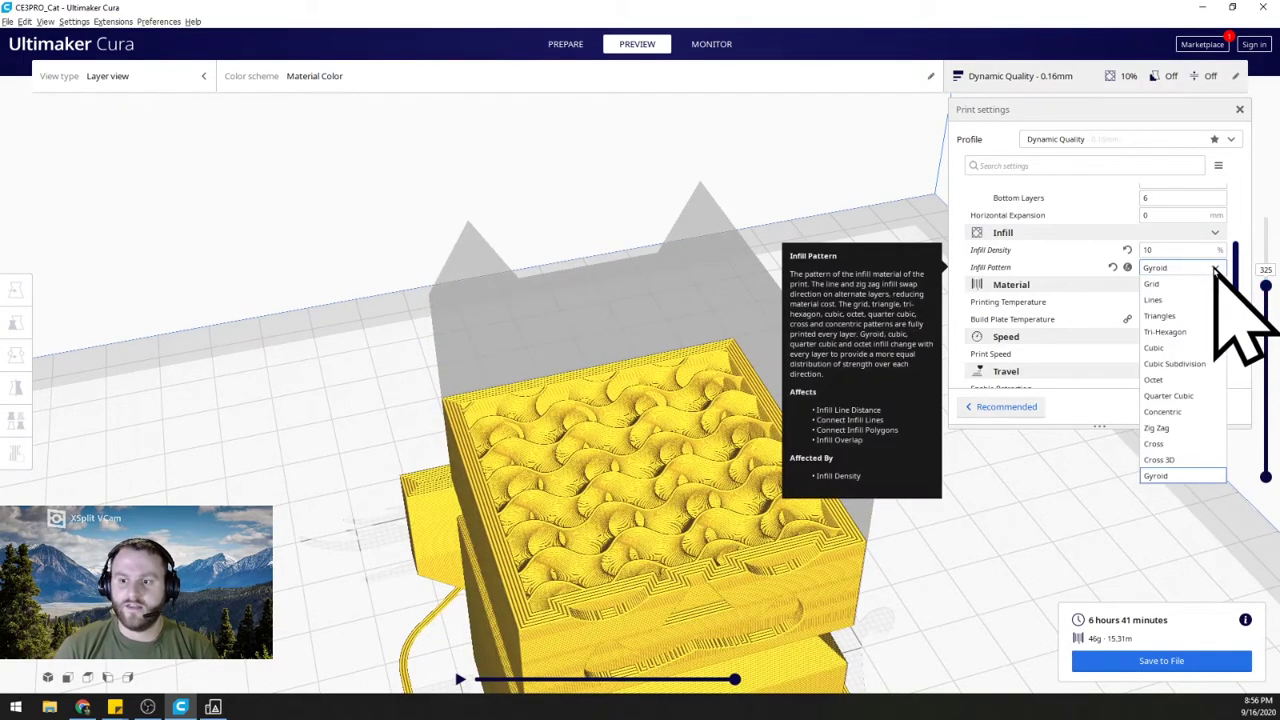
pyautogui.click(1212, 363)
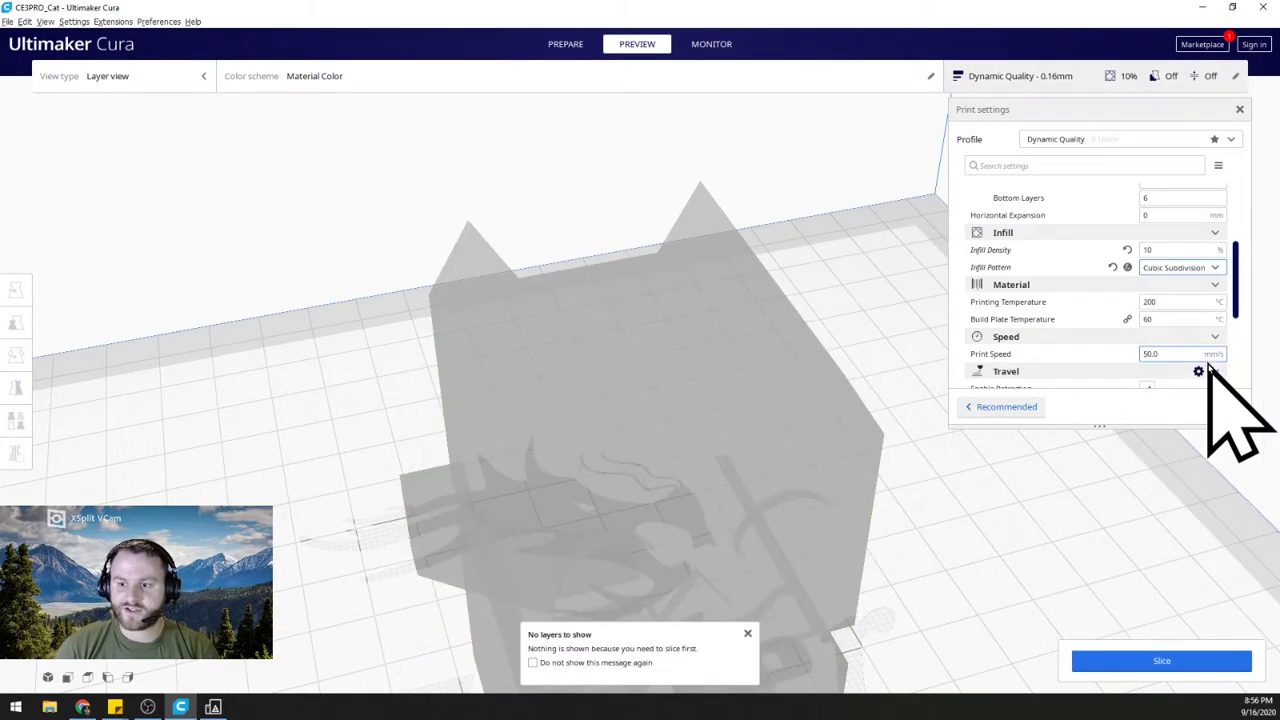
pyautogui.click(1150, 661)
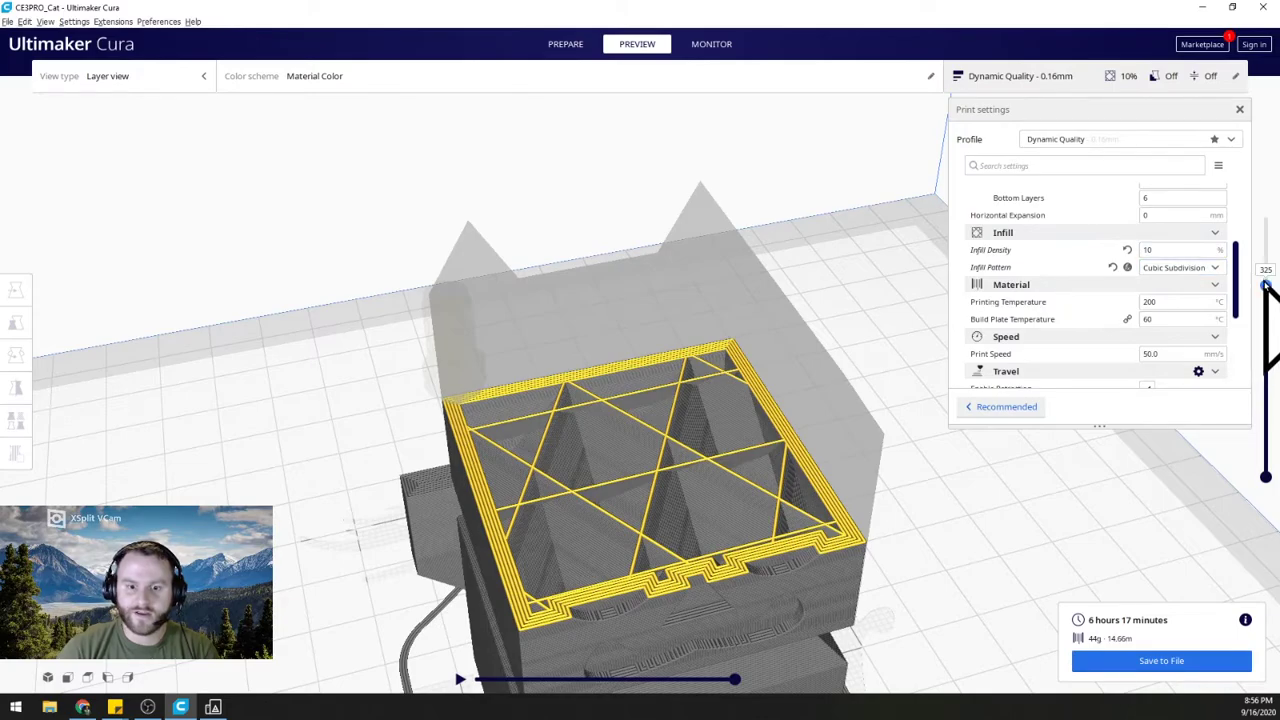
pyautogui.moveTo(1265, 285)
pyautogui.mouseDown()
pyautogui.moveTo(1265, 230)
pyautogui.moveTo(1265, 342)
pyautogui.moveTo(1265, 289)
pyautogui.mouseUp()
pyautogui.moveTo(914, 357); pyautogui.dragTo(850, 290, button='right')
# Try the Lines infill pattern, slice, and view the lower layers.
pyautogui.click(1205, 270)
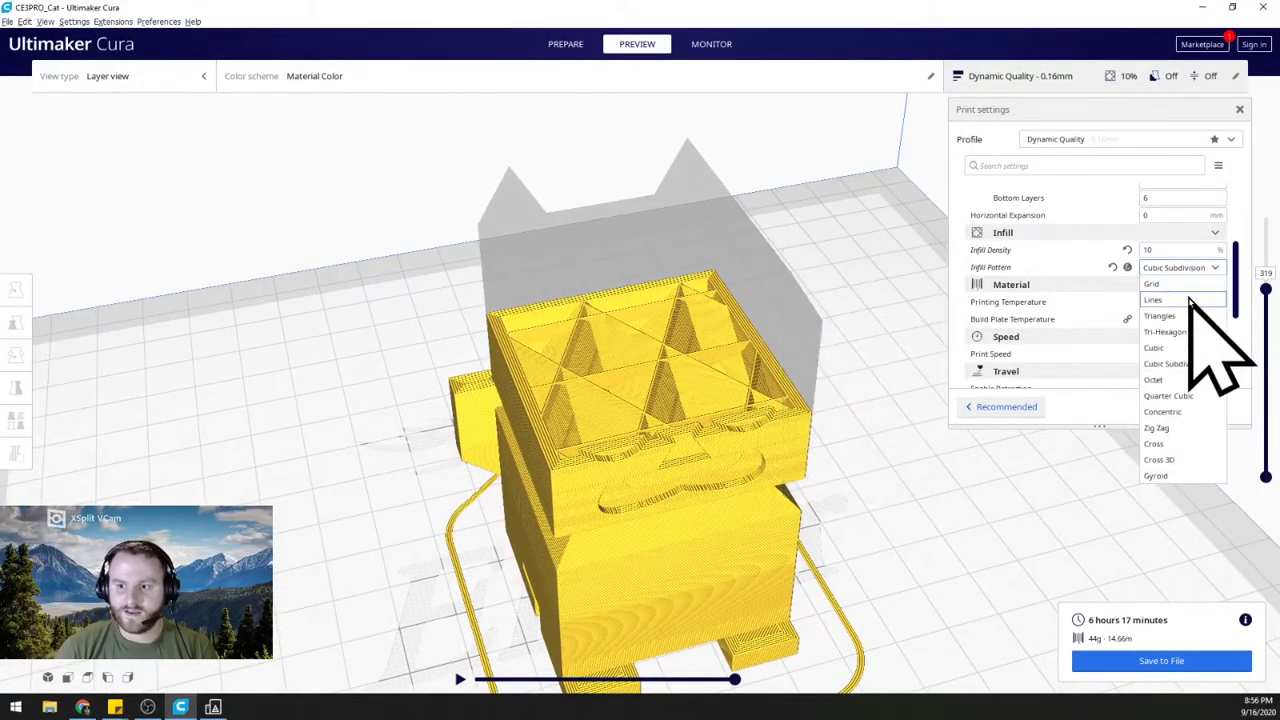
pyautogui.click(1190, 300)
pyautogui.click(1161, 660)
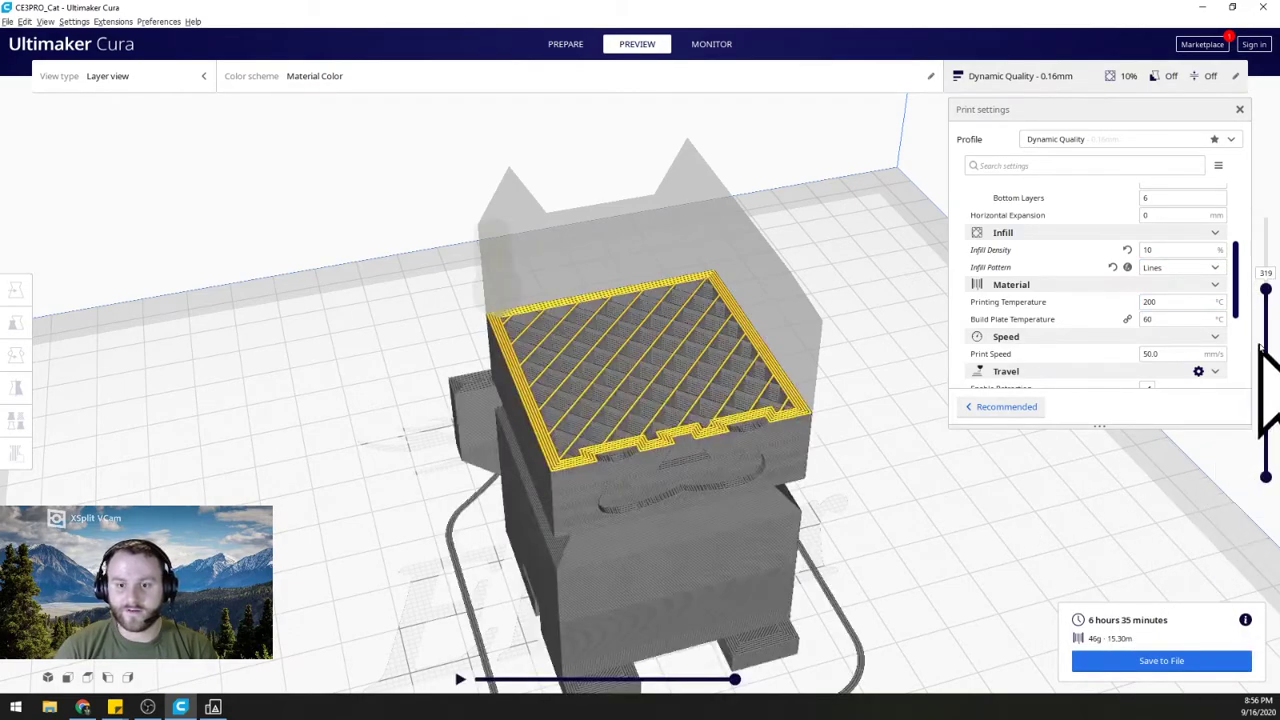
pyautogui.moveTo(1266, 290)
pyautogui.mouseDown()
pyautogui.moveTo(1264, 384)
pyautogui.moveTo(1266, 267)
pyautogui.mouseUp()
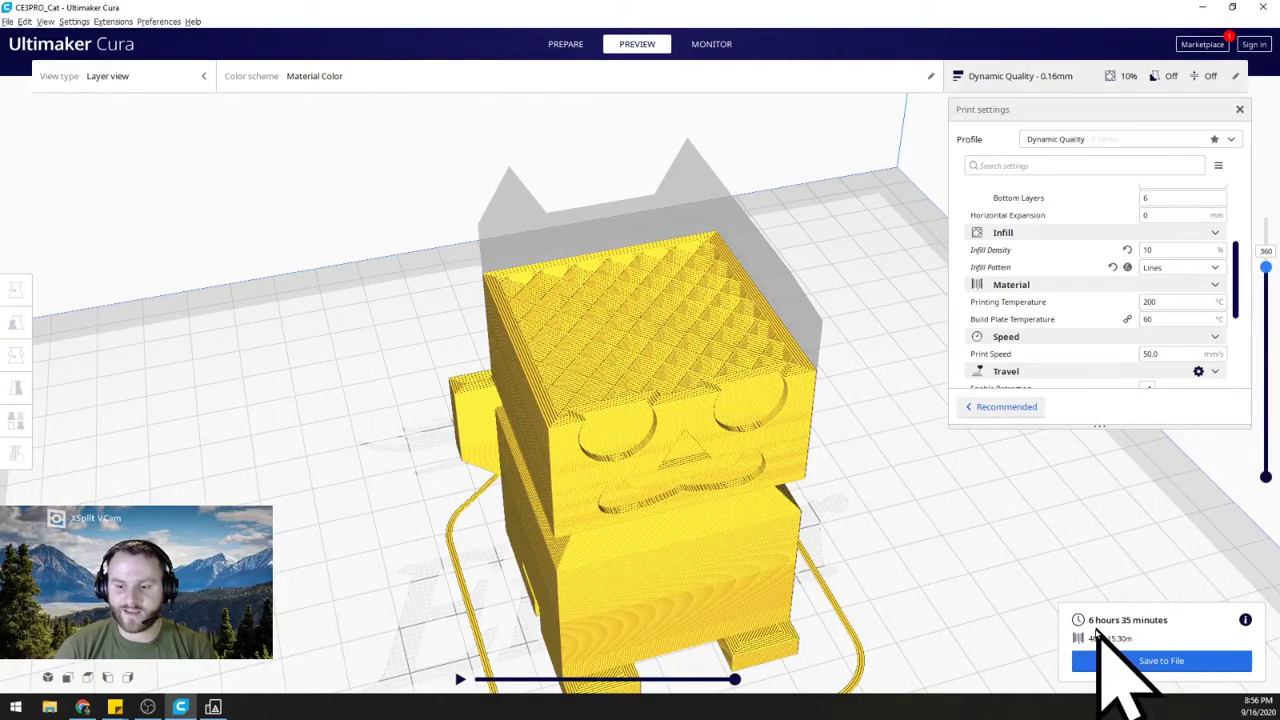
# Set the infill pattern back to Gyroid and re-slice for 6 h 41 min.
pyautogui.click(1195, 268)
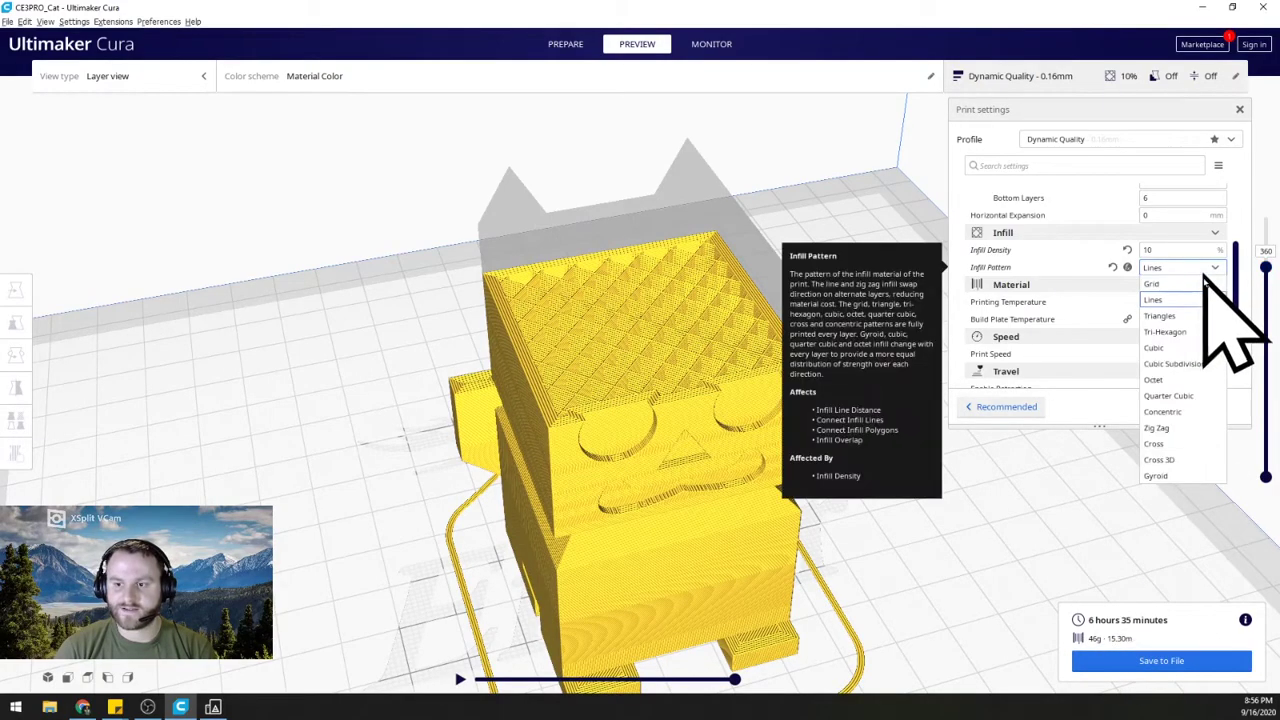
pyautogui.click(1175, 478)
pyautogui.click(1080, 660)
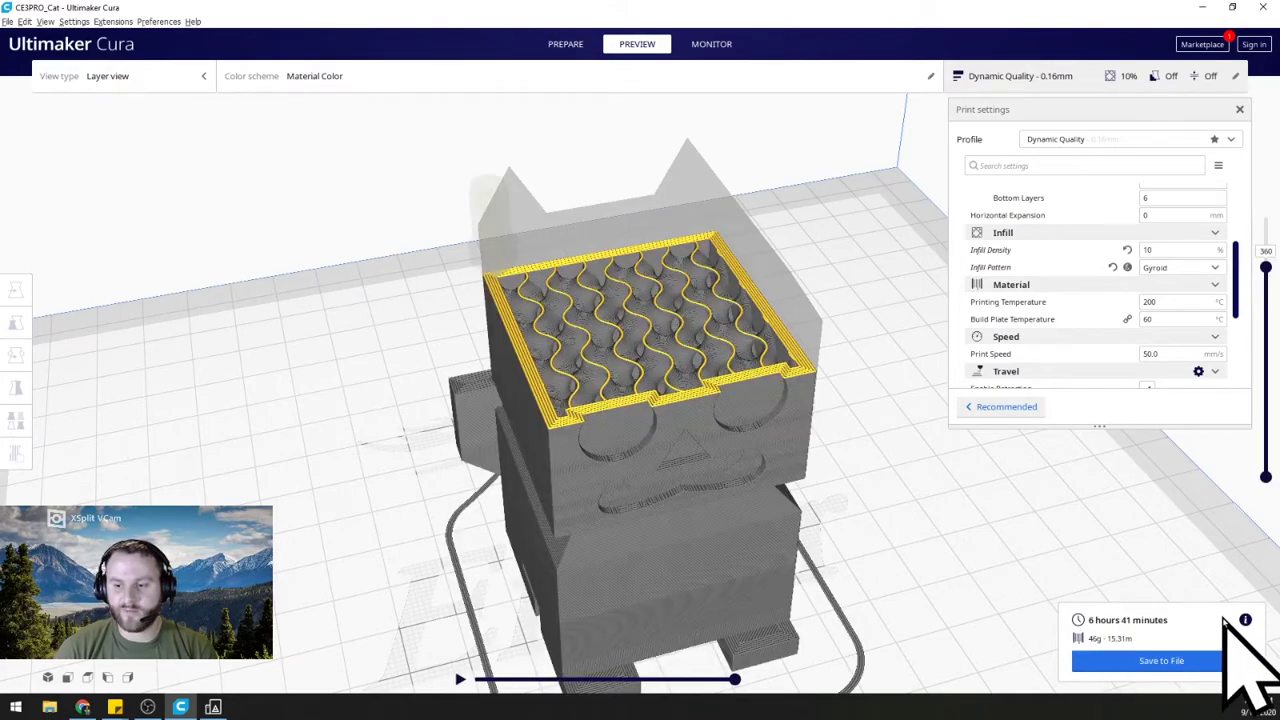
pyautogui.moveTo(1245, 620)
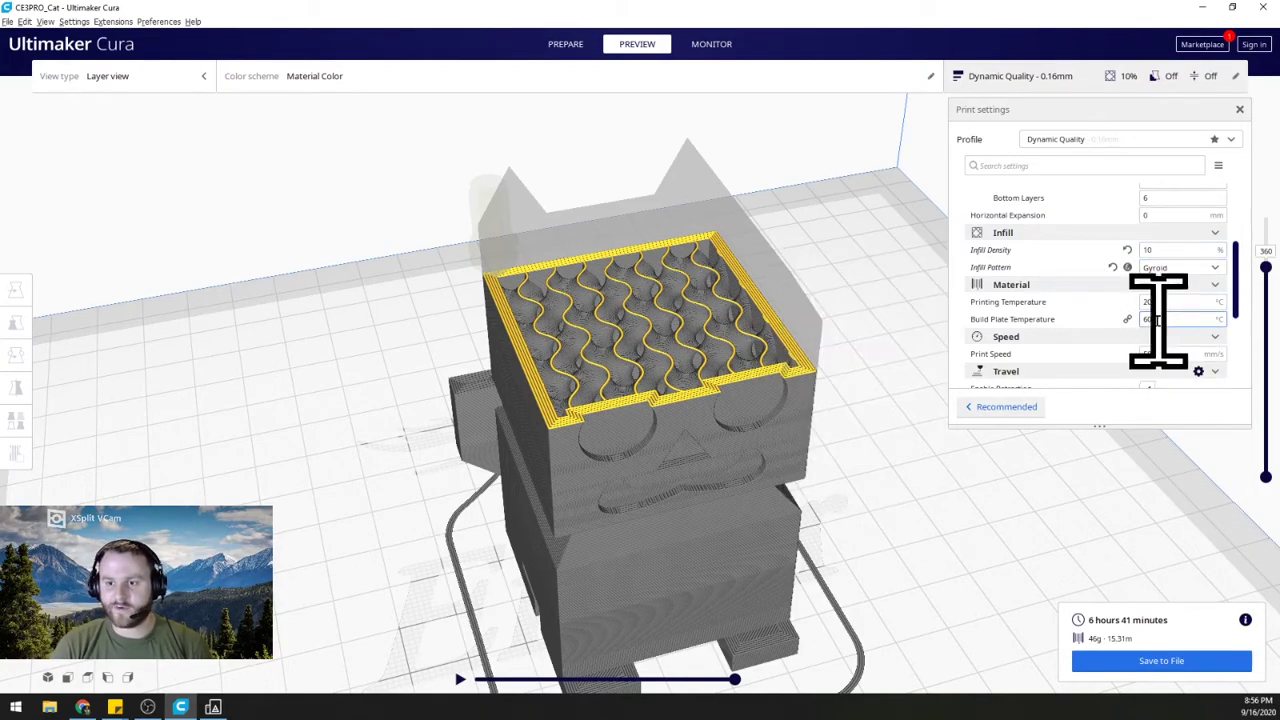
pyautogui.moveTo(1175, 301)
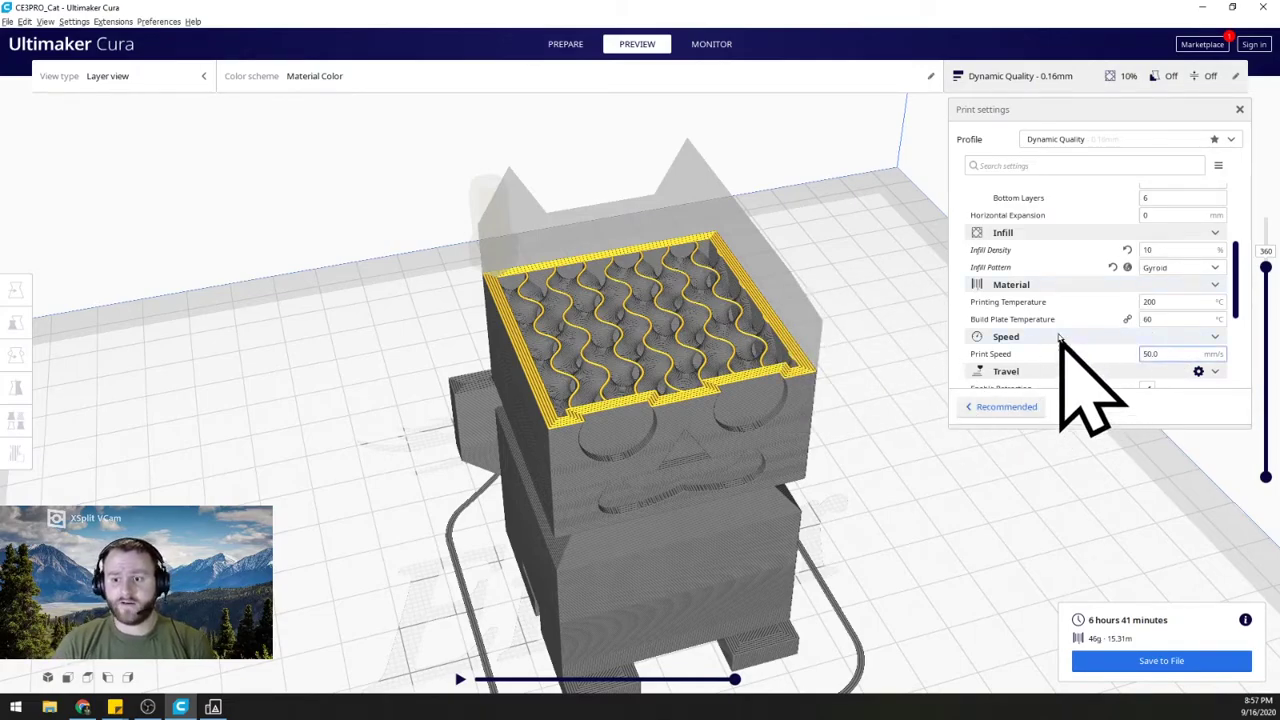
pyautogui.moveTo(1040, 302)
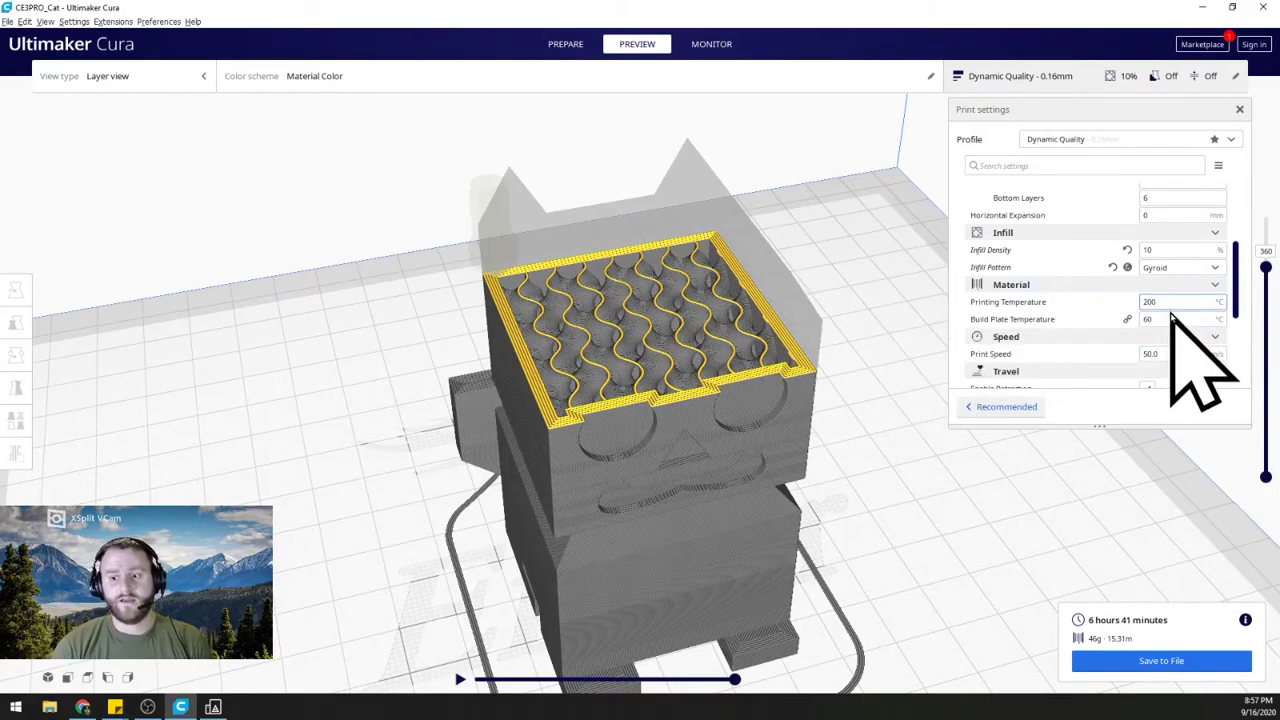
pyautogui.moveTo(1117, 318)
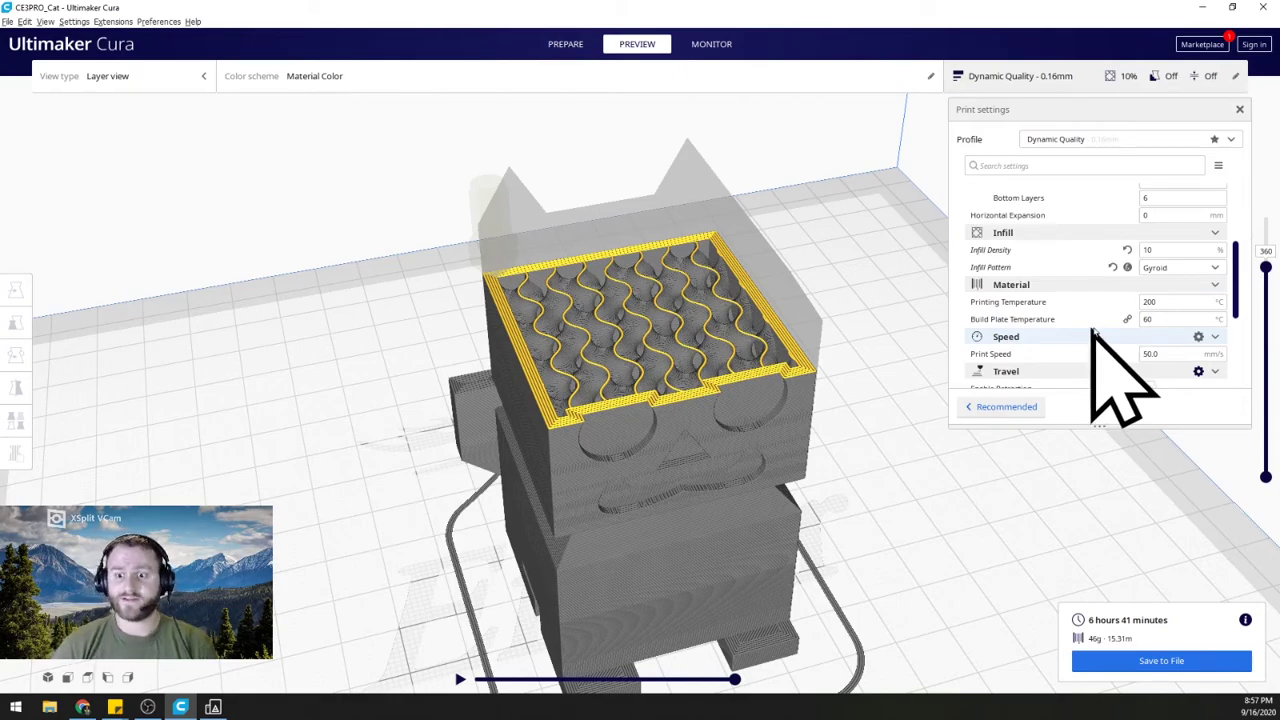
pyautogui.scroll(-2, 1151, 314)
pyautogui.moveTo(1173, 254)
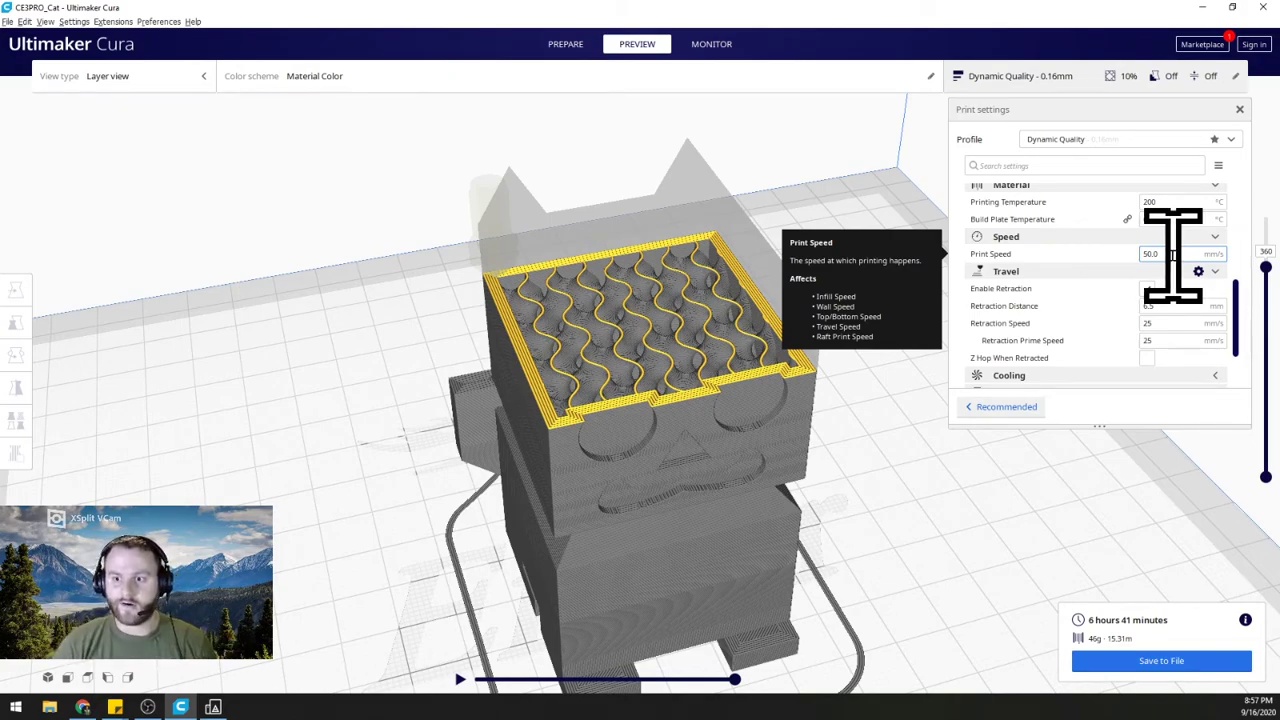
# Set Print Speed to 65 mm/s and re-slice, dropping the estimate to 5 h 41 min.
pyautogui.doubleClick(1178, 254)
pyautogui.write('65')
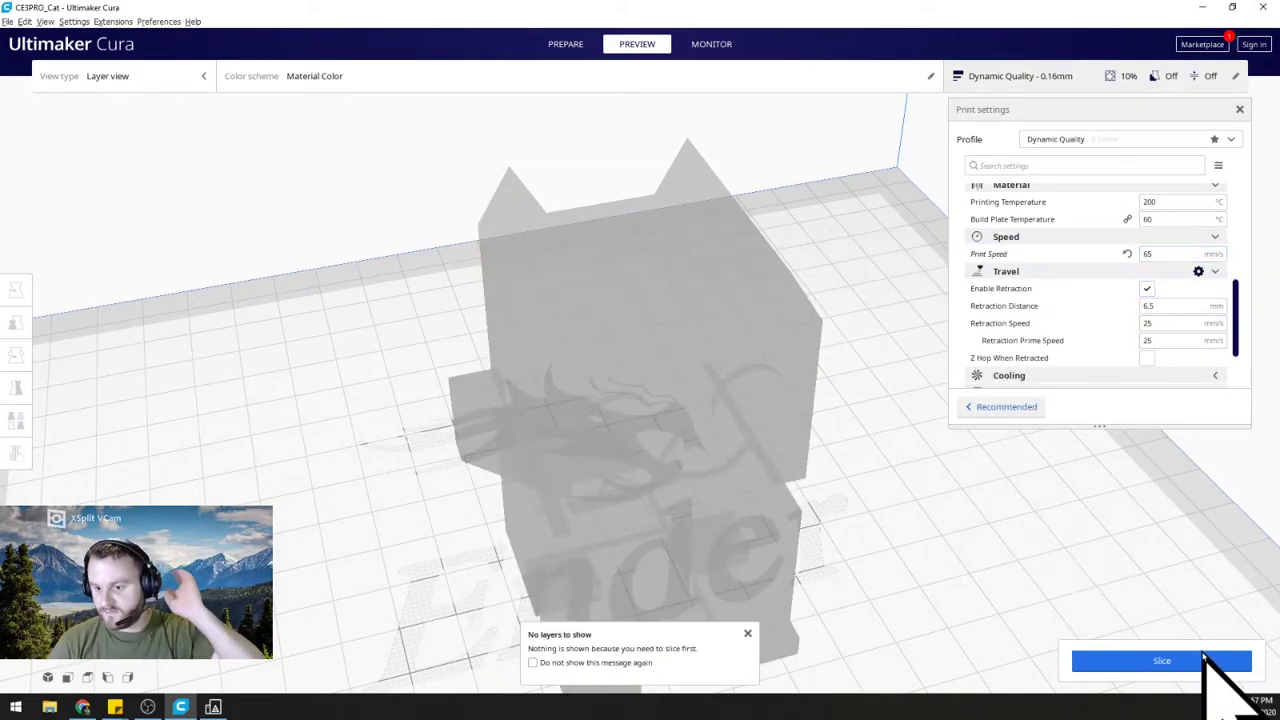
pyautogui.click(1157, 655)
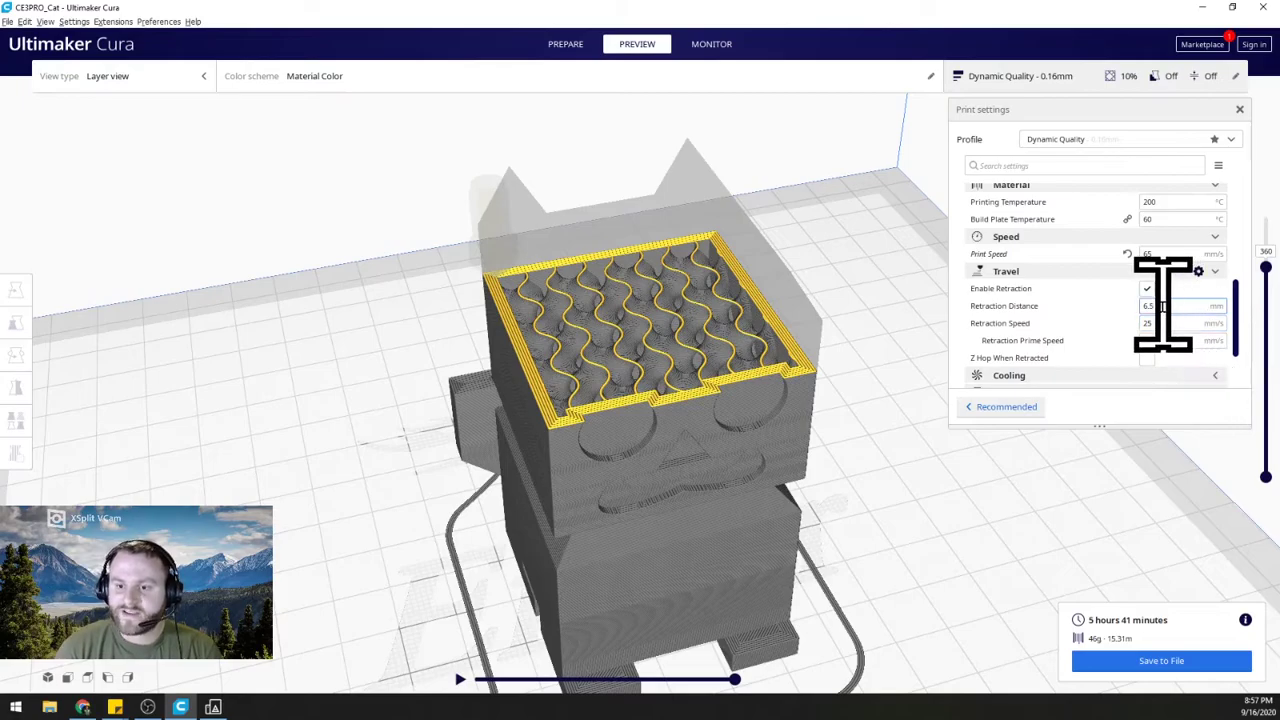
# Expand the Cooling settings category.
pyautogui.moveTo(1150, 362)
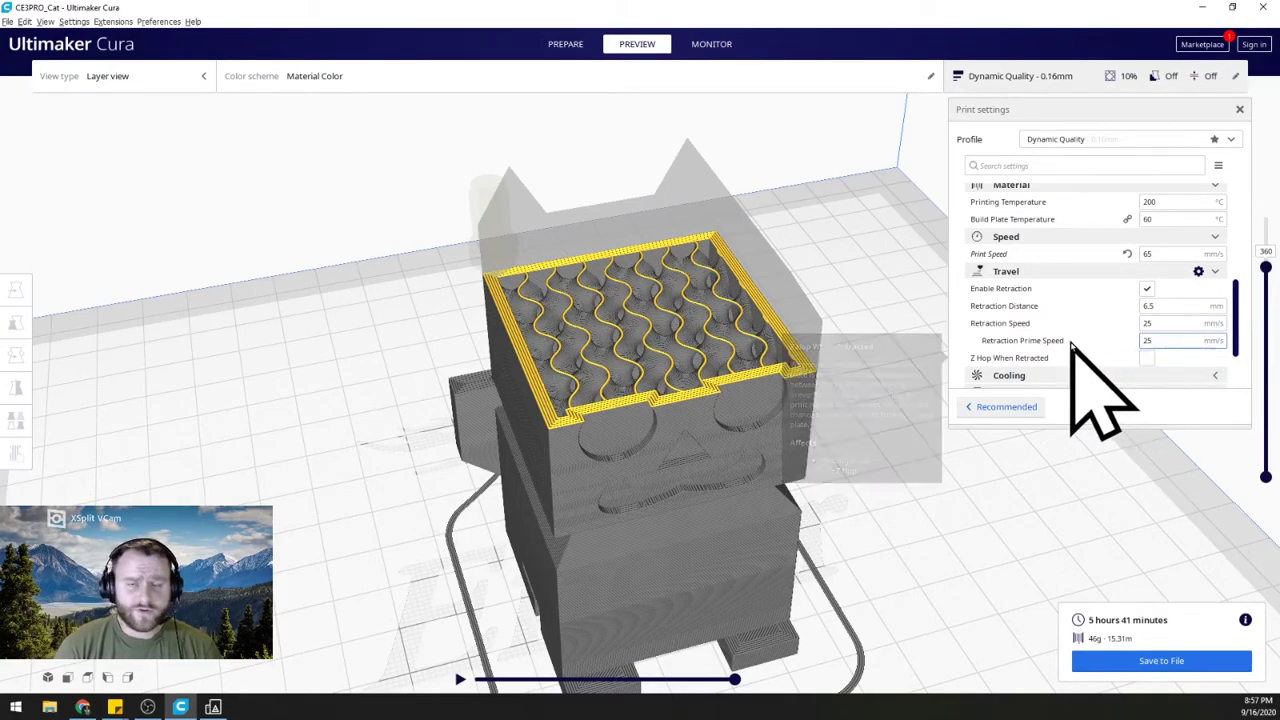
pyautogui.moveTo(1068, 342)
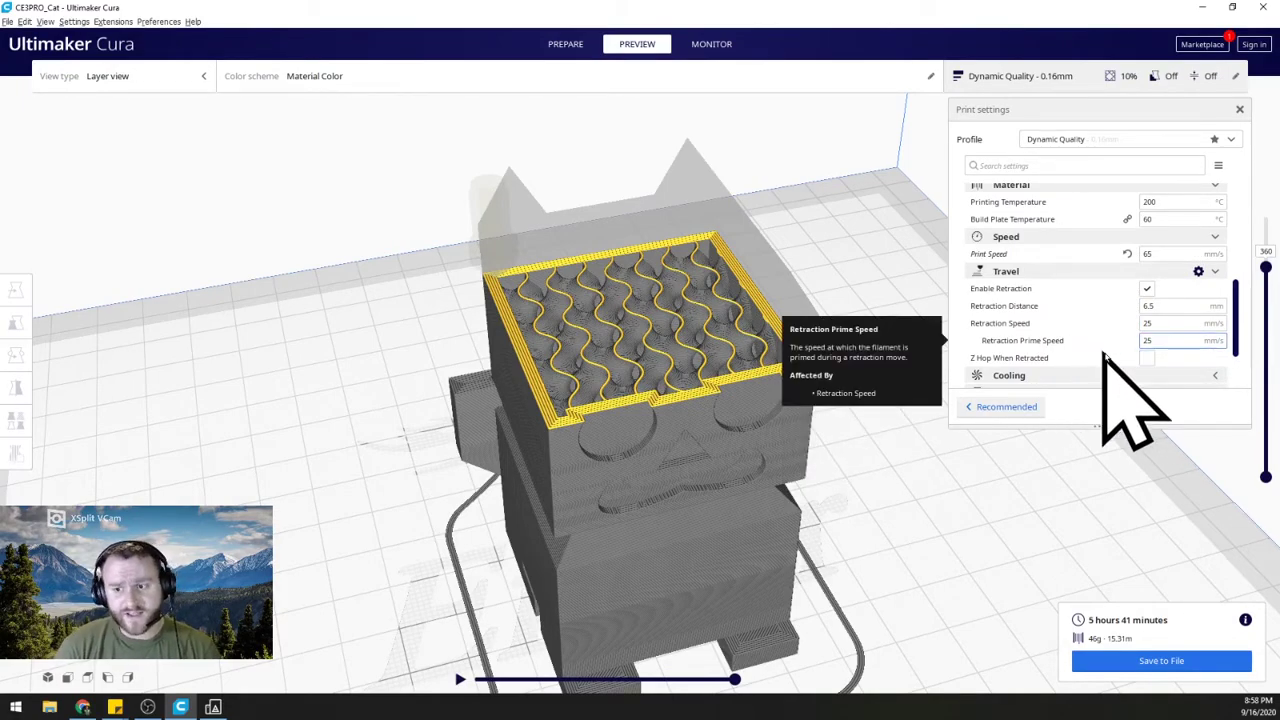
pyautogui.scroll(-2, 1110, 355)
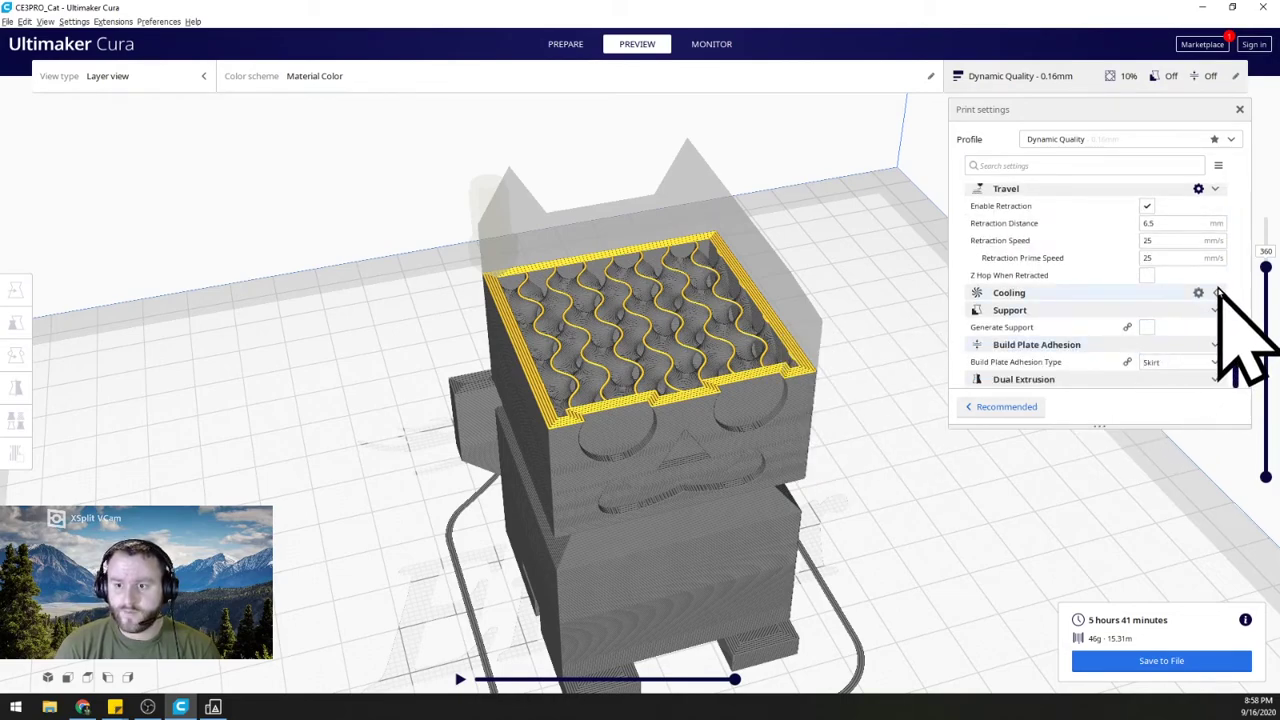
pyautogui.click(1215, 292)
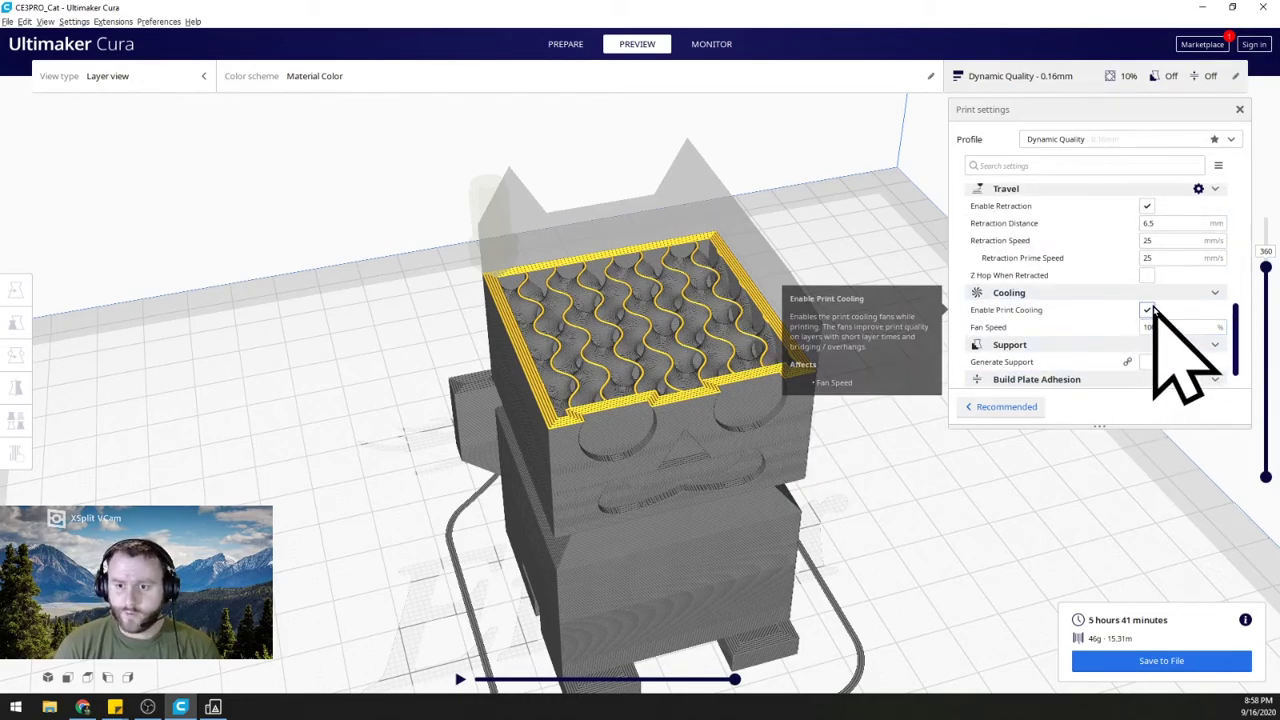
pyautogui.moveTo(1013, 313)
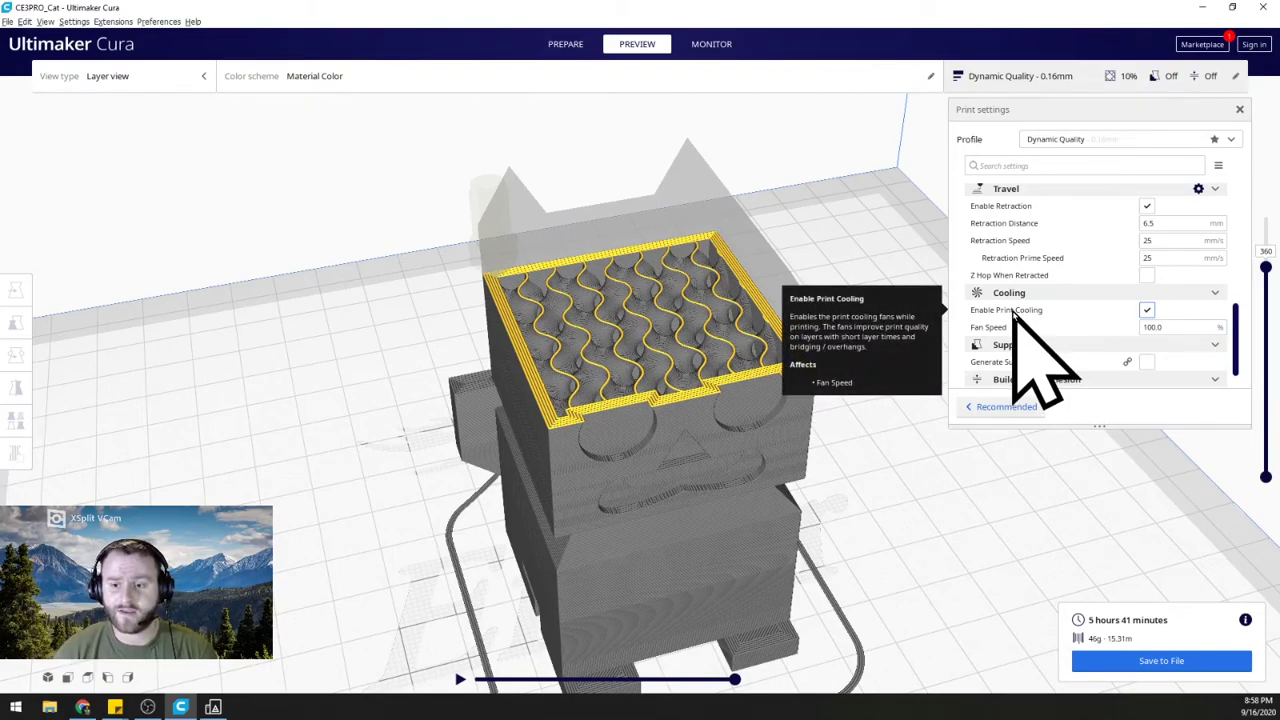
# Enable Generate Support and re-slice, giving a 6 h 0 min estimate.
pyautogui.click(1150, 376)
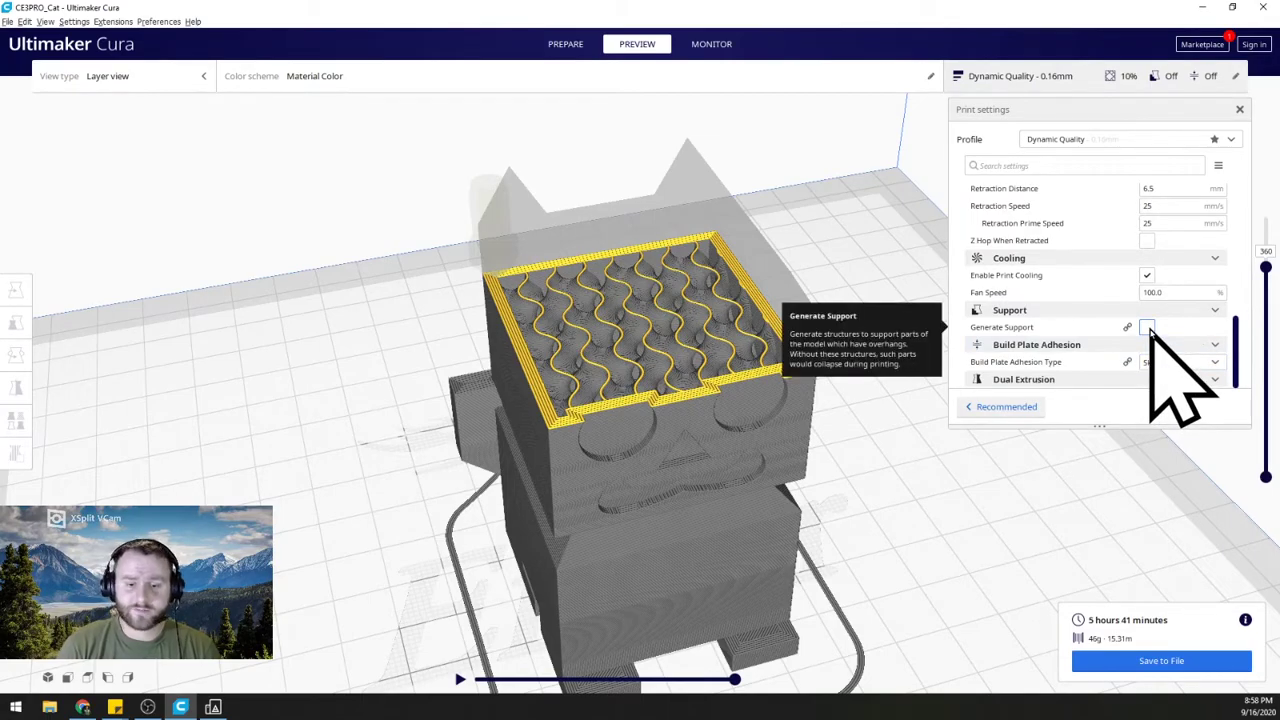
pyautogui.click(1148, 328)
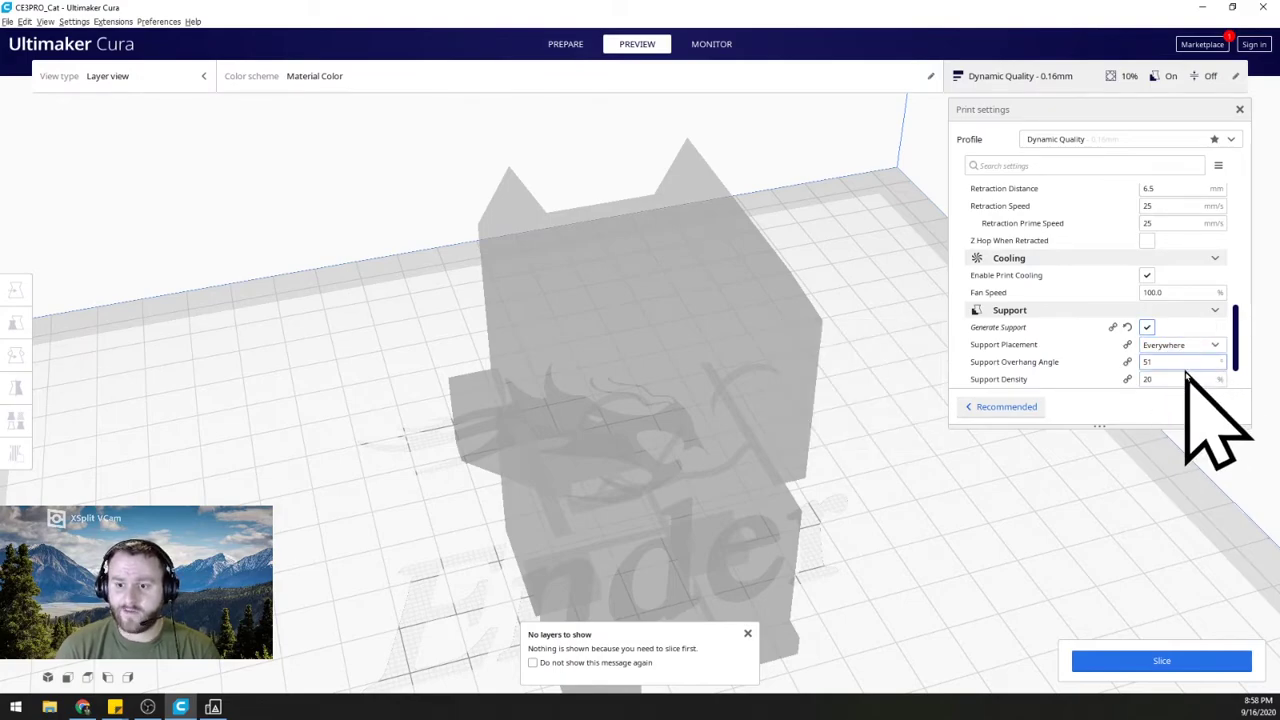
pyautogui.click(1160, 661)
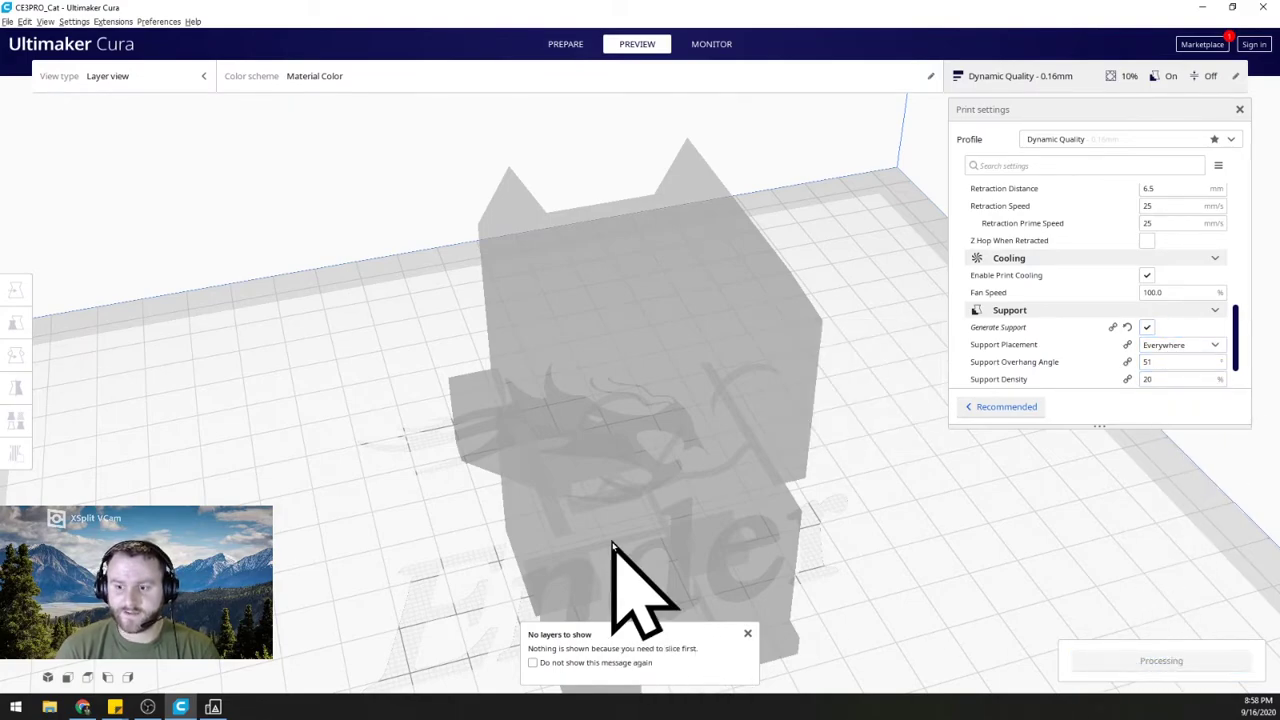
# Inspect the supported model from several angles, previewing layers 15 and up to 176.
pyautogui.scroll(3, 560, 540)
pyautogui.moveTo(546, 538); pyautogui.dragTo(826, 451, button='right')
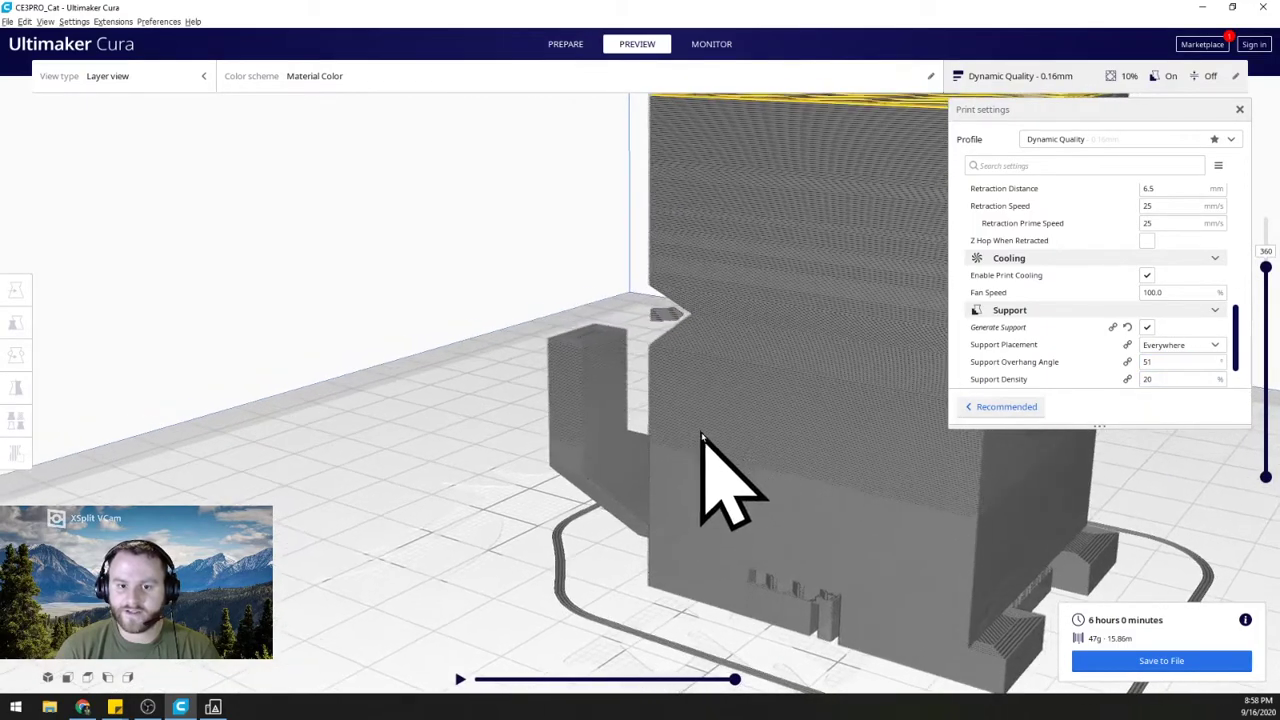
pyautogui.moveTo(702, 437); pyautogui.dragTo(929, 309, button='right')
pyautogui.moveTo(1266, 268); pyautogui.dragTo(1266, 452)
pyautogui.moveTo(787, 280); pyautogui.dragTo(731, 345, button='right')
pyautogui.scroll(-3, 730, 345)
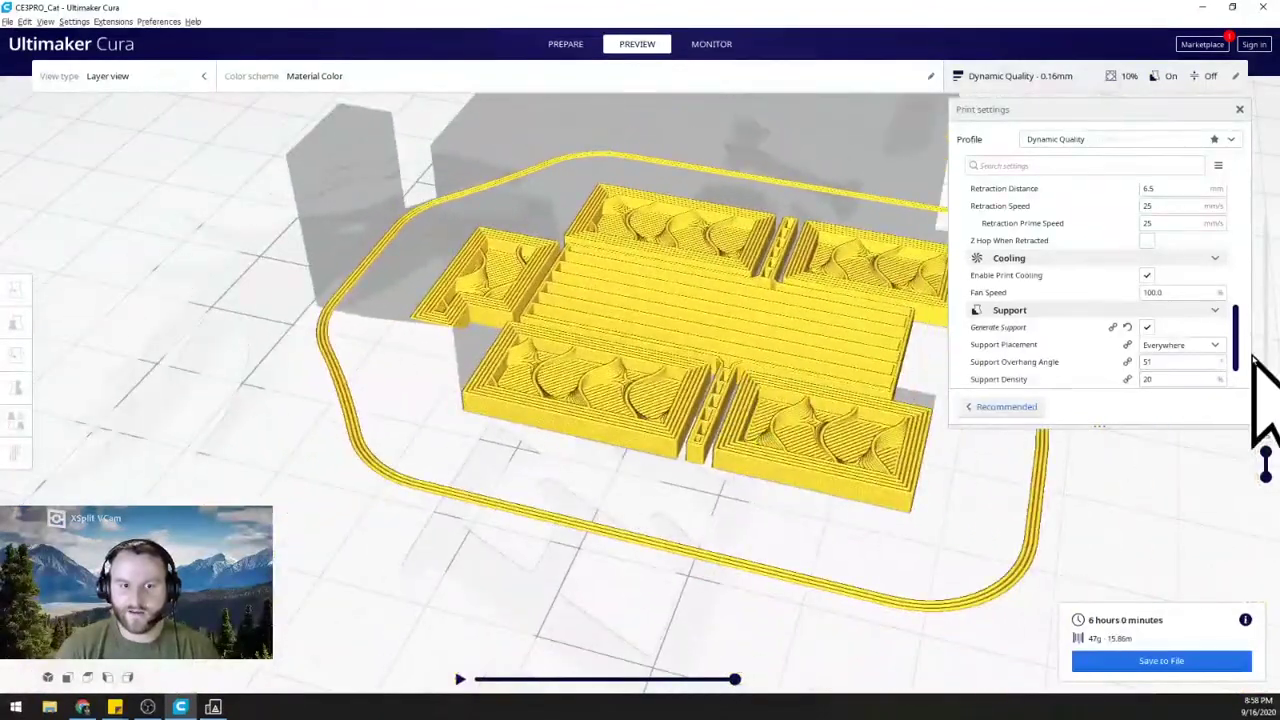
pyautogui.moveTo(1266, 455); pyautogui.dragTo(1266, 365)
pyautogui.moveTo(491, 366); pyautogui.dragTo(870, 400, button='right')
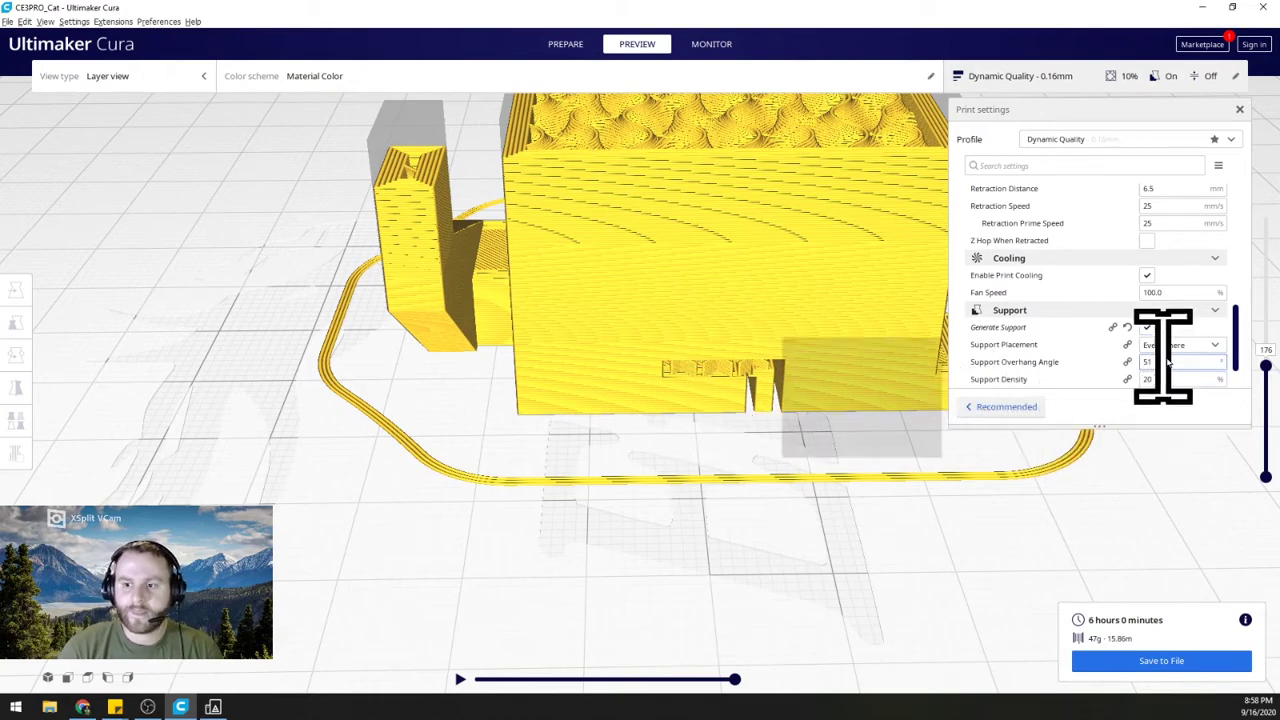
# Set Support Placement to Touching Buildplate and re-slice for 5 h 54 min.
pyautogui.click(1198, 346)
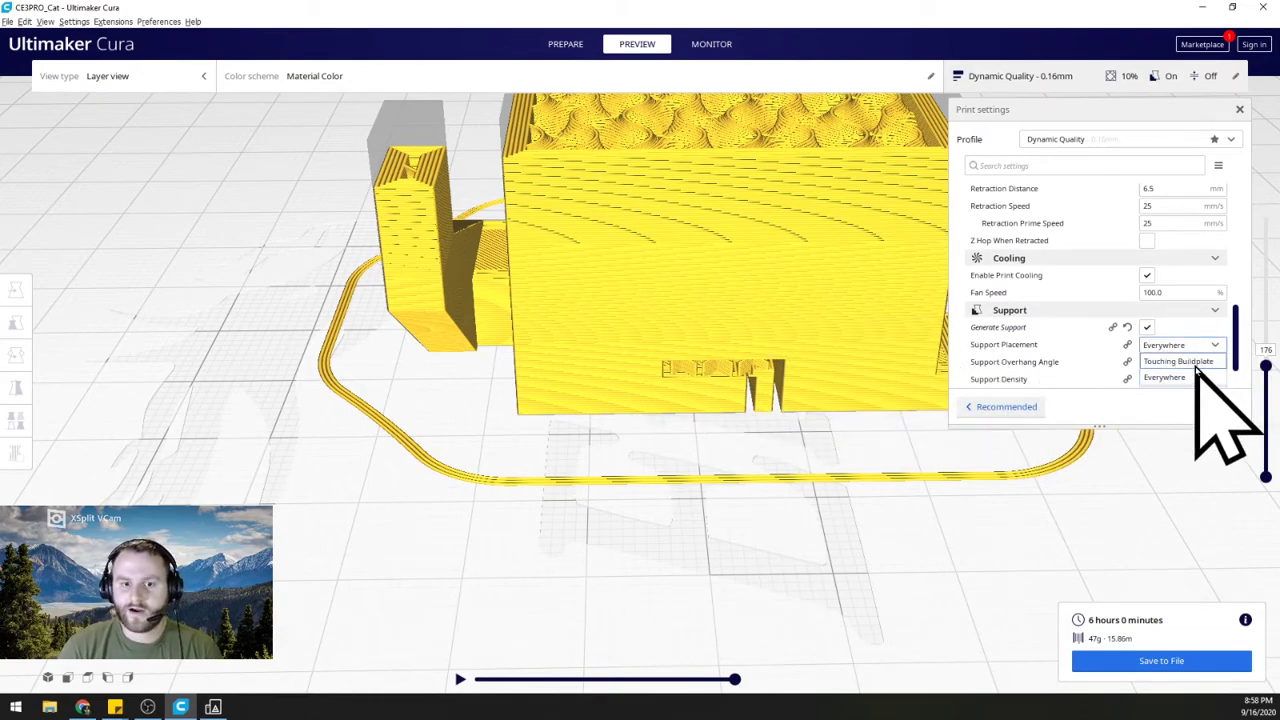
pyautogui.click(1180, 361)
pyautogui.click(1188, 350)
pyautogui.click(1185, 361)
pyautogui.moveTo(703, 309); pyautogui.dragTo(411, 417, button='right')
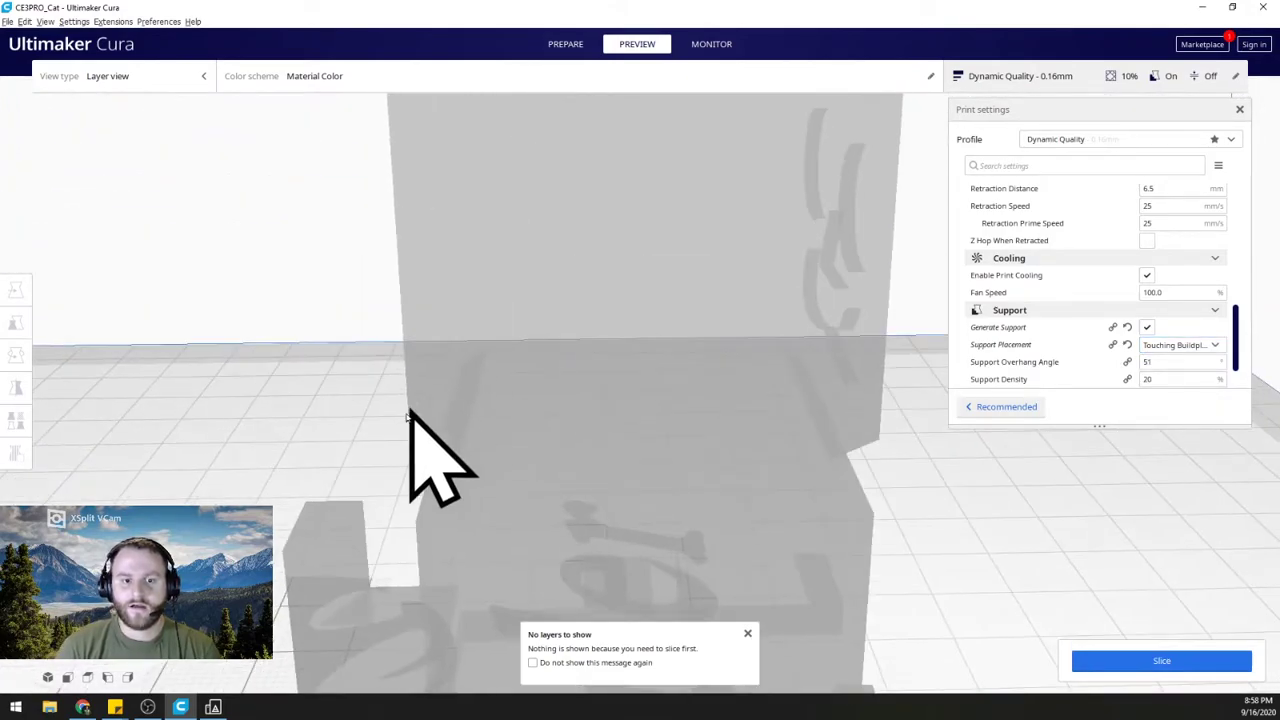
pyautogui.click(1168, 660)
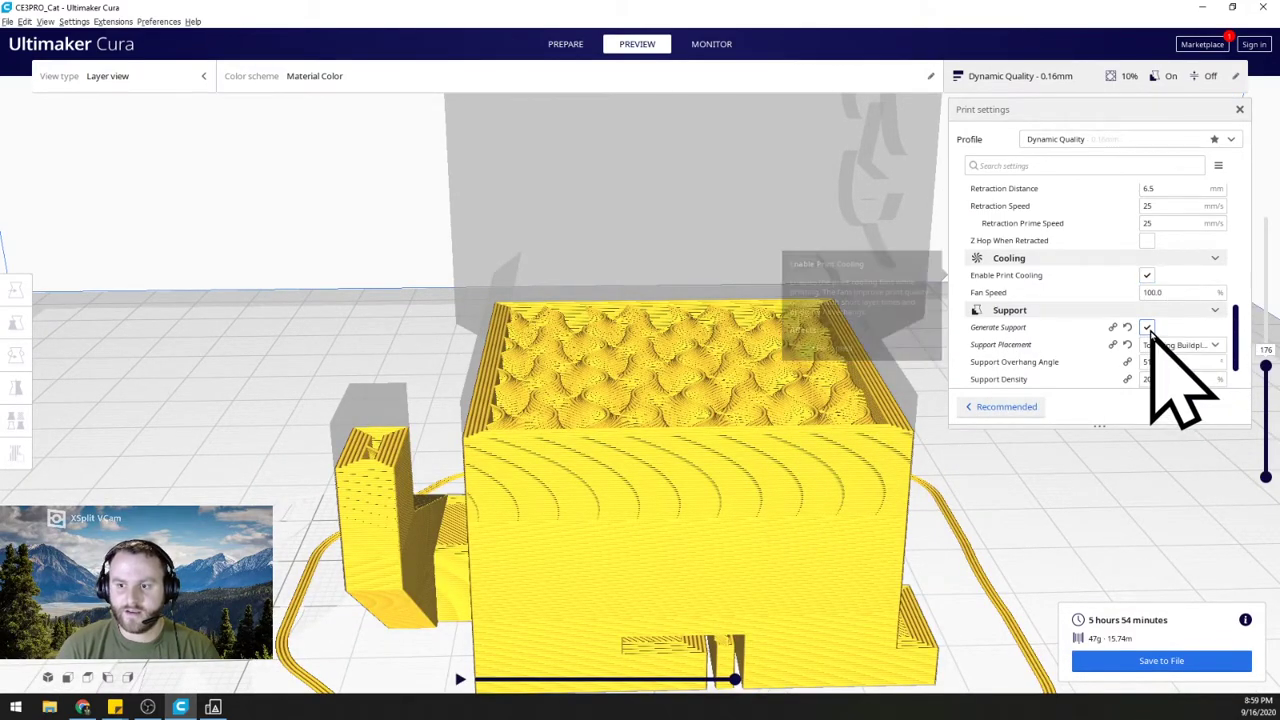
# Turn support generation off and re-slice the cat.
pyautogui.click(1146, 327)
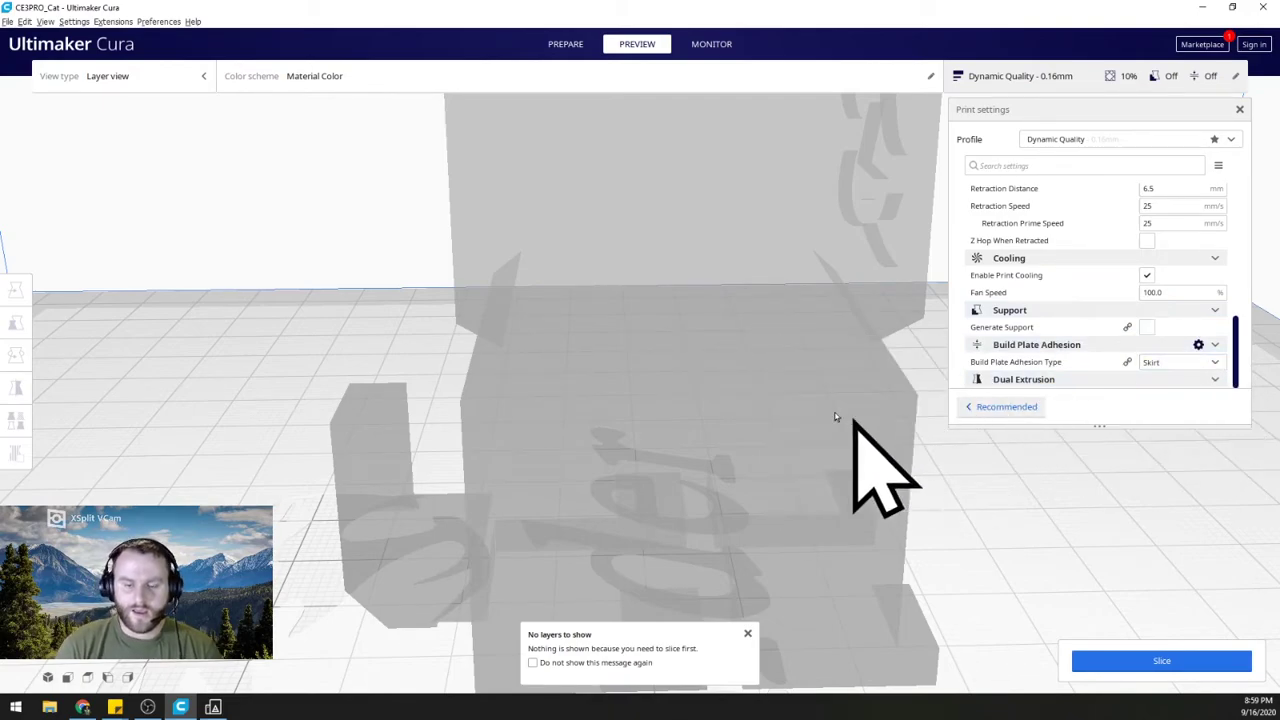
pyautogui.scroll(-3, 820, 408)
pyautogui.click(1160, 660)
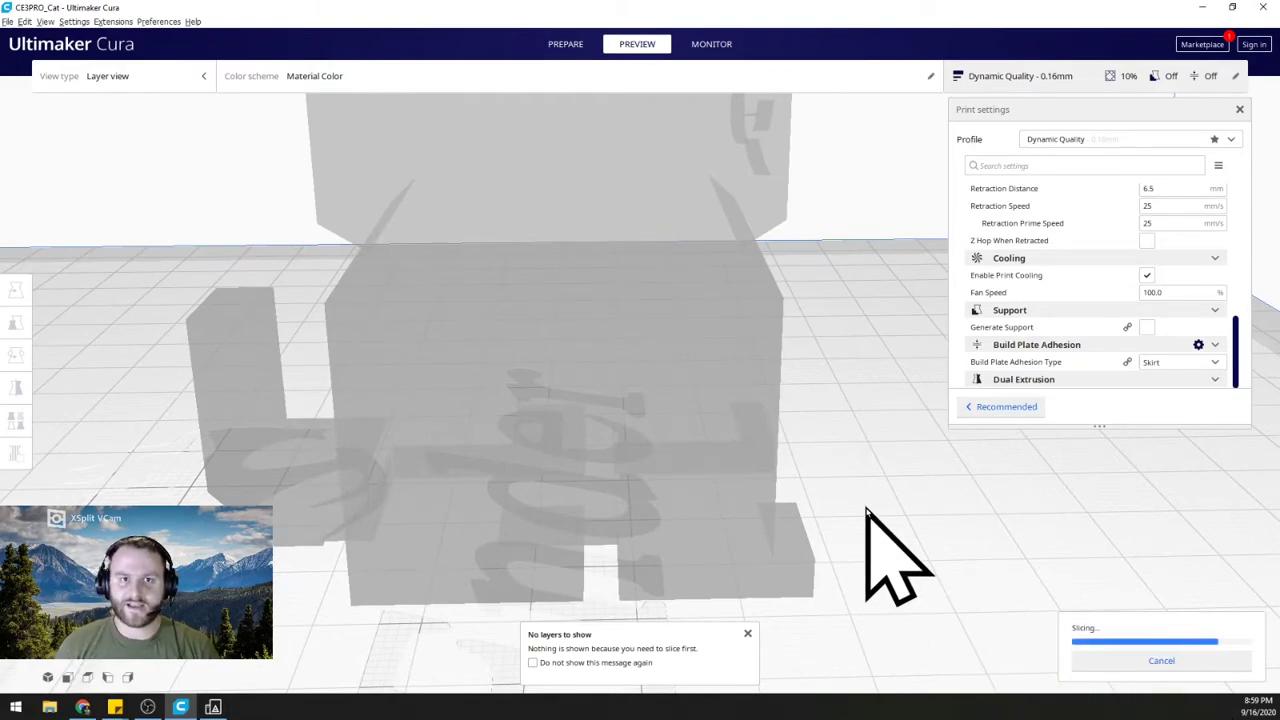
# Set bed adhesion to Brim and preview the first layer.
pyautogui.click(1216, 364)
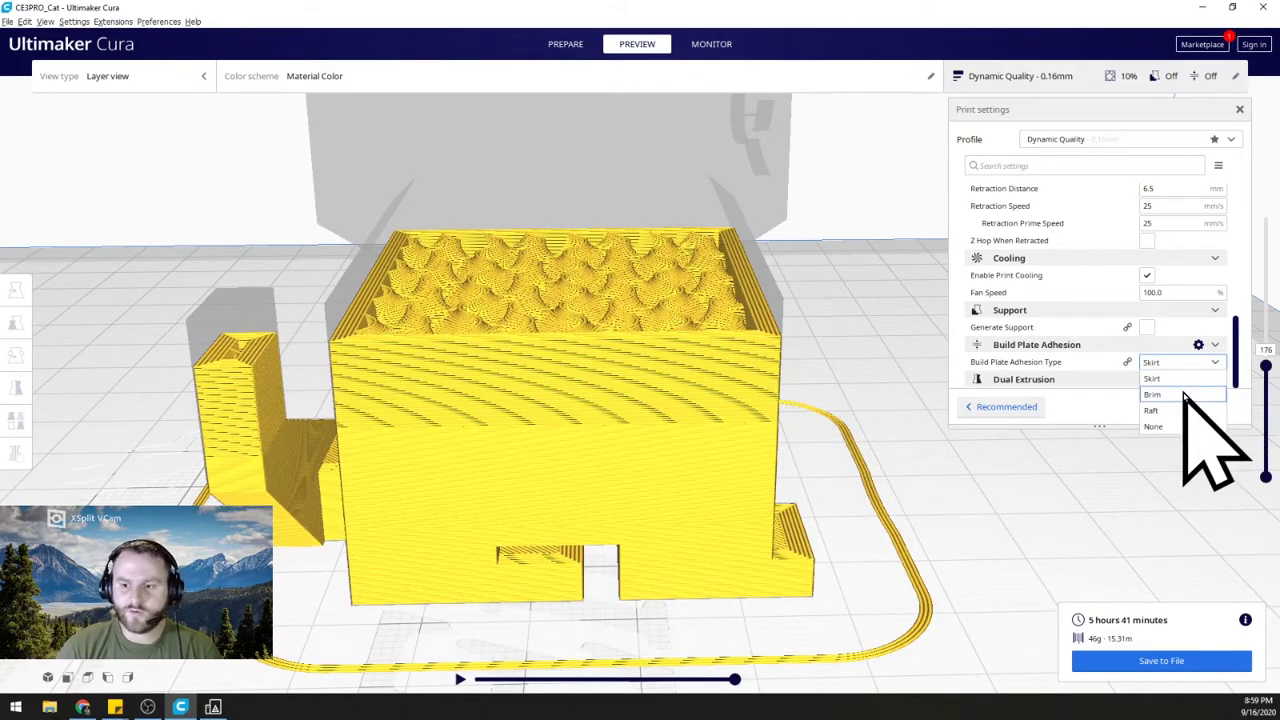
pyautogui.click(1184, 396)
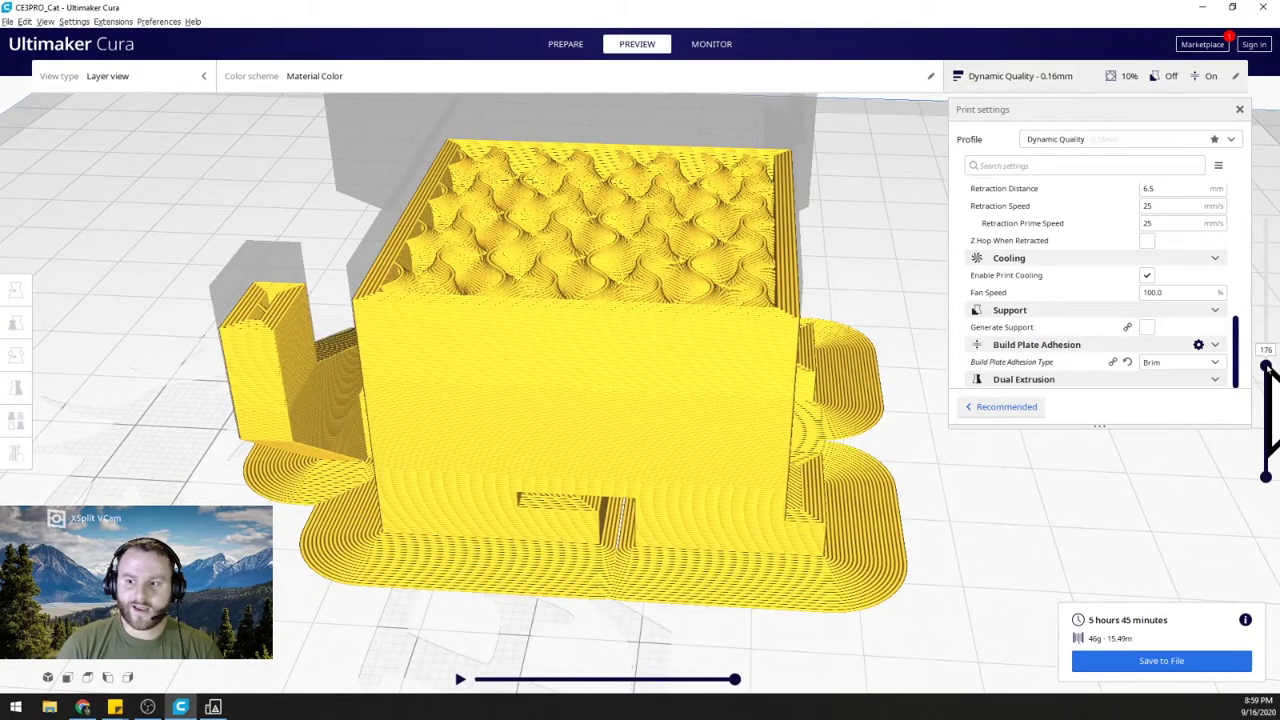
pyautogui.moveTo(1264, 365)
pyautogui.mouseDown()
pyautogui.moveTo(1262, 465)
pyautogui.moveTo(1265, 384)
pyautogui.mouseUp()
# Switch adhesion to Raft, slice, and preview the lower raft layers.
pyautogui.click(1205, 362)
pyautogui.click(1176, 424)
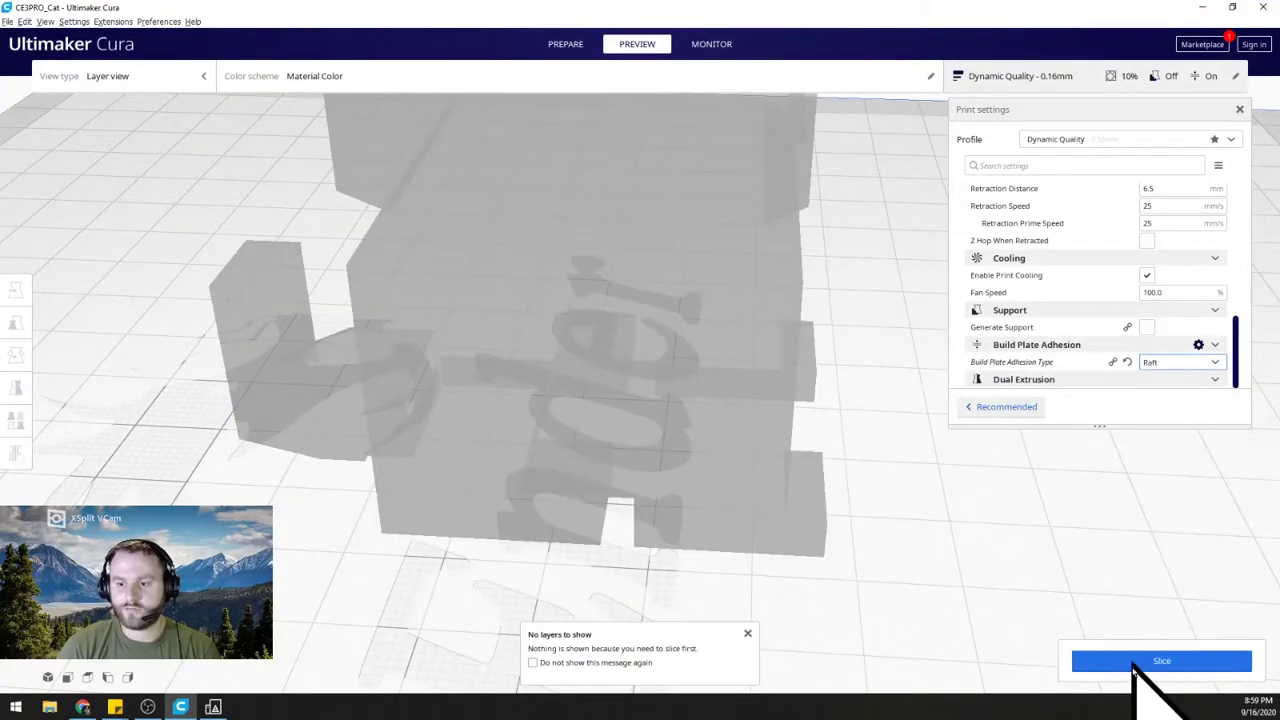
pyautogui.click(1146, 662)
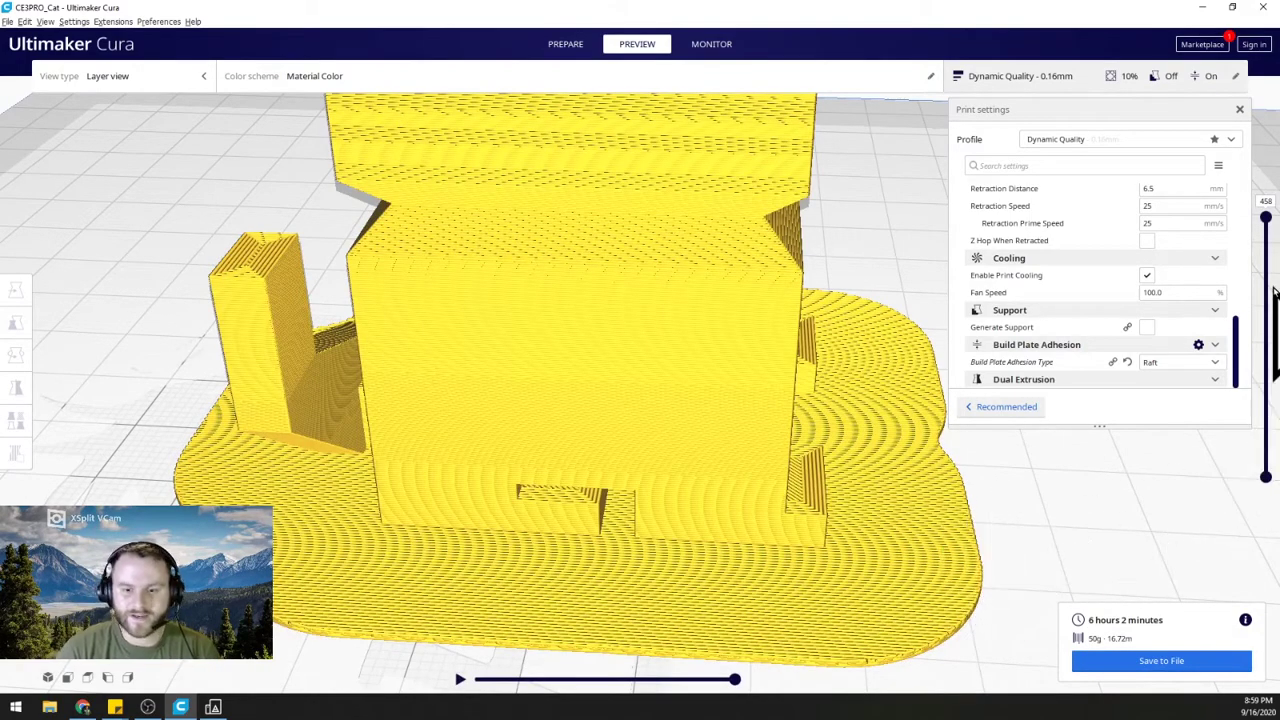
pyautogui.moveTo(1266, 310); pyautogui.dragTo(1266, 217)
pyautogui.scroll(3, 950, 432)
pyautogui.scroll(5, 945, 480)
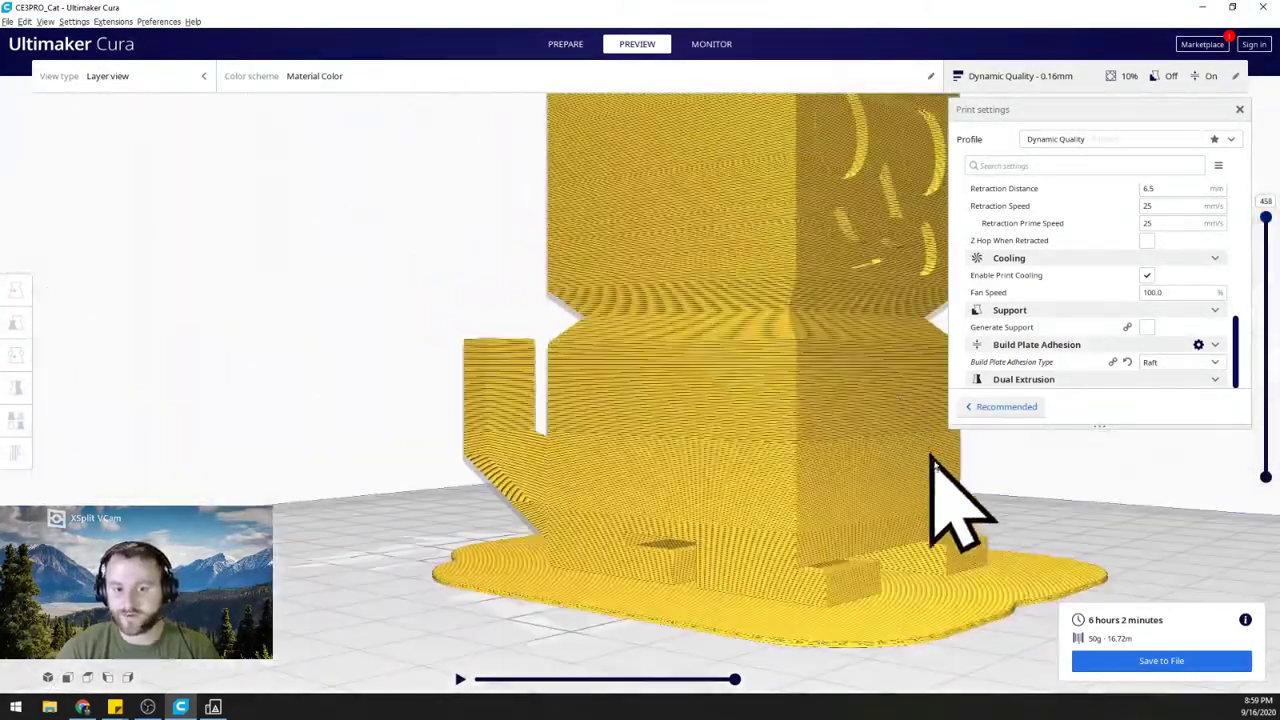
# Change bed adhesion to Skirt and re-slice for 5 h 41 min.
pyautogui.click(1198, 364)
pyautogui.click(1180, 380)
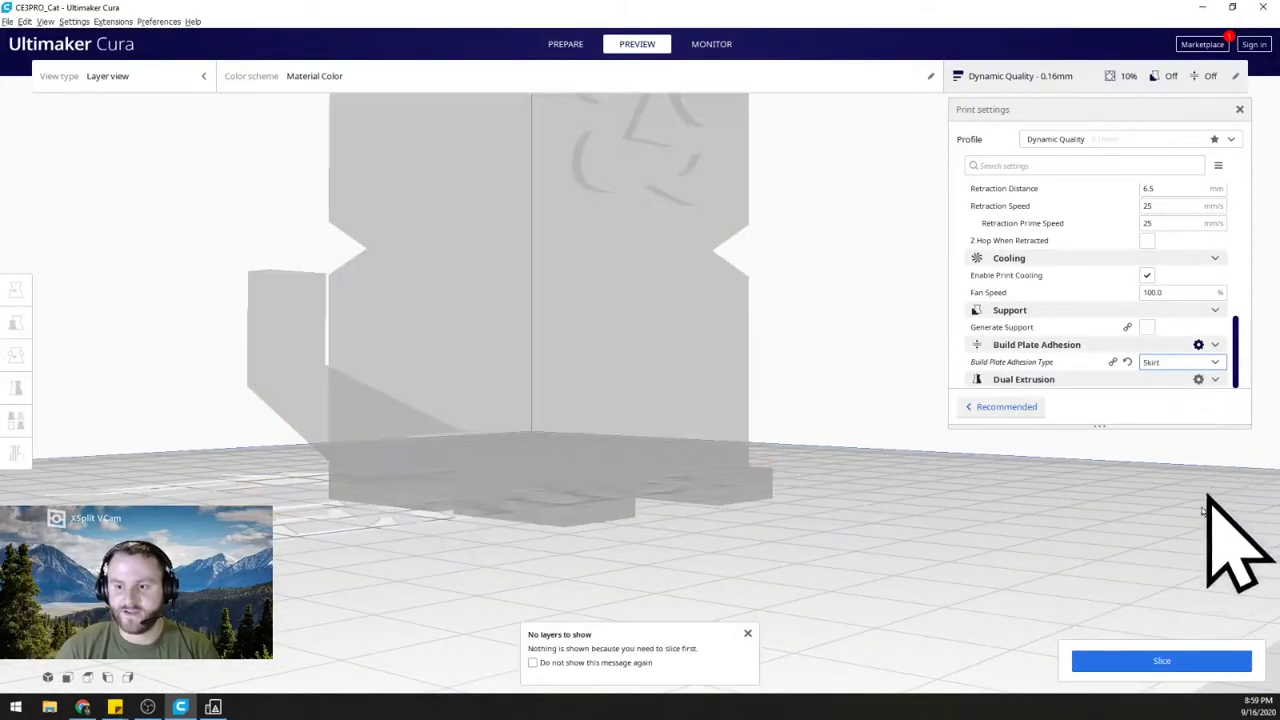
pyautogui.click(1168, 658)
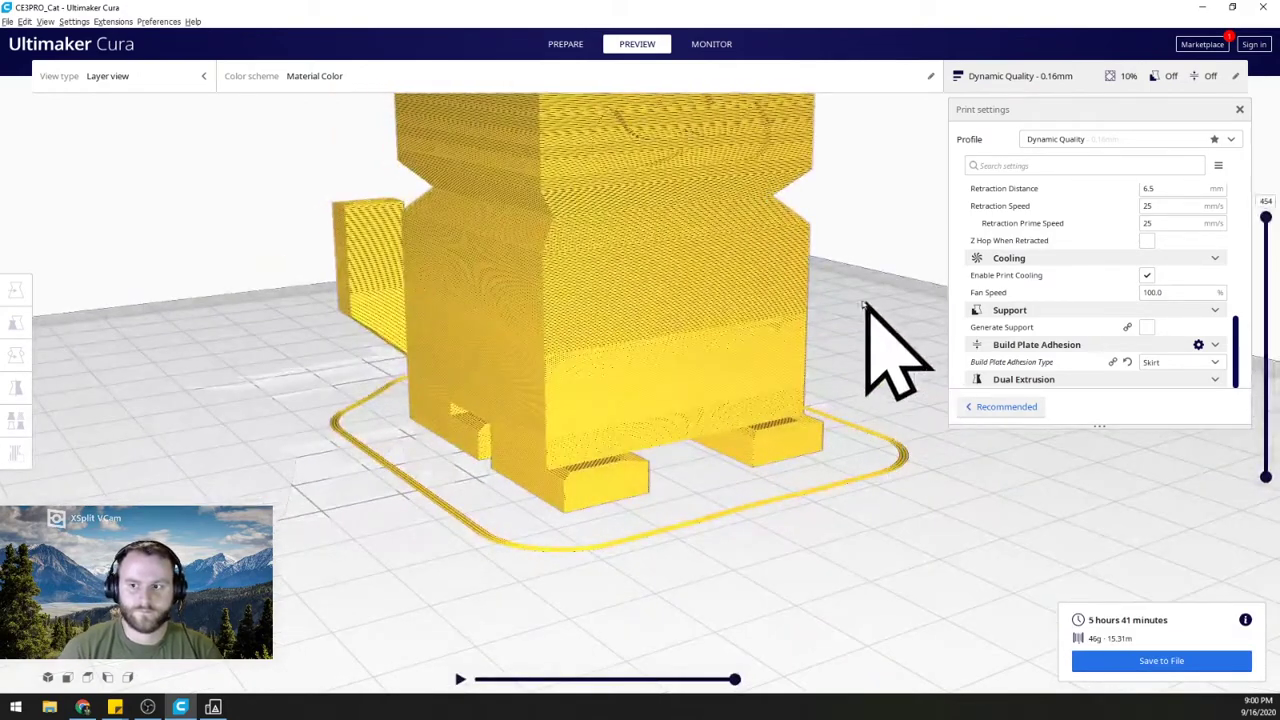
# Set Wall Line Count, Top Layers and Bottom Layers to 3, re-slicing to 4 h 14 min.
pyautogui.moveTo(871, 357); pyautogui.dragTo(1143, 357, button='right')
pyautogui.scroll(10, 1143, 357)
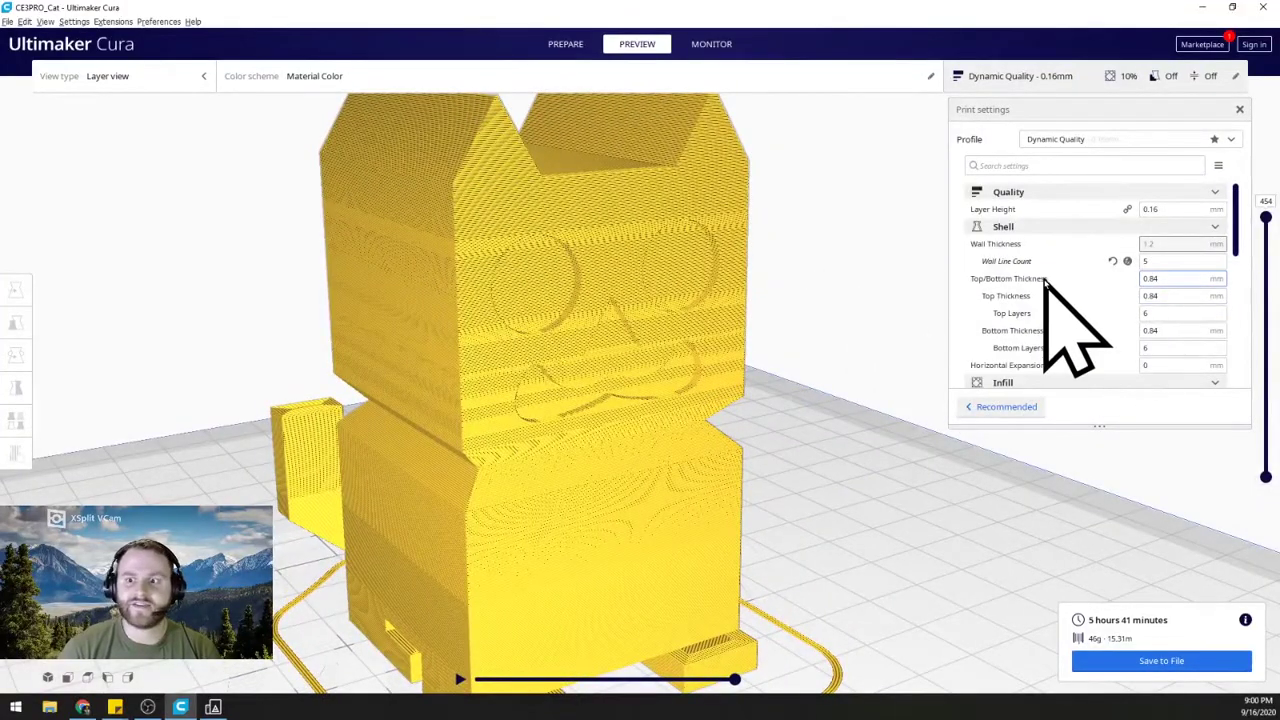
pyautogui.moveTo(1174, 206)
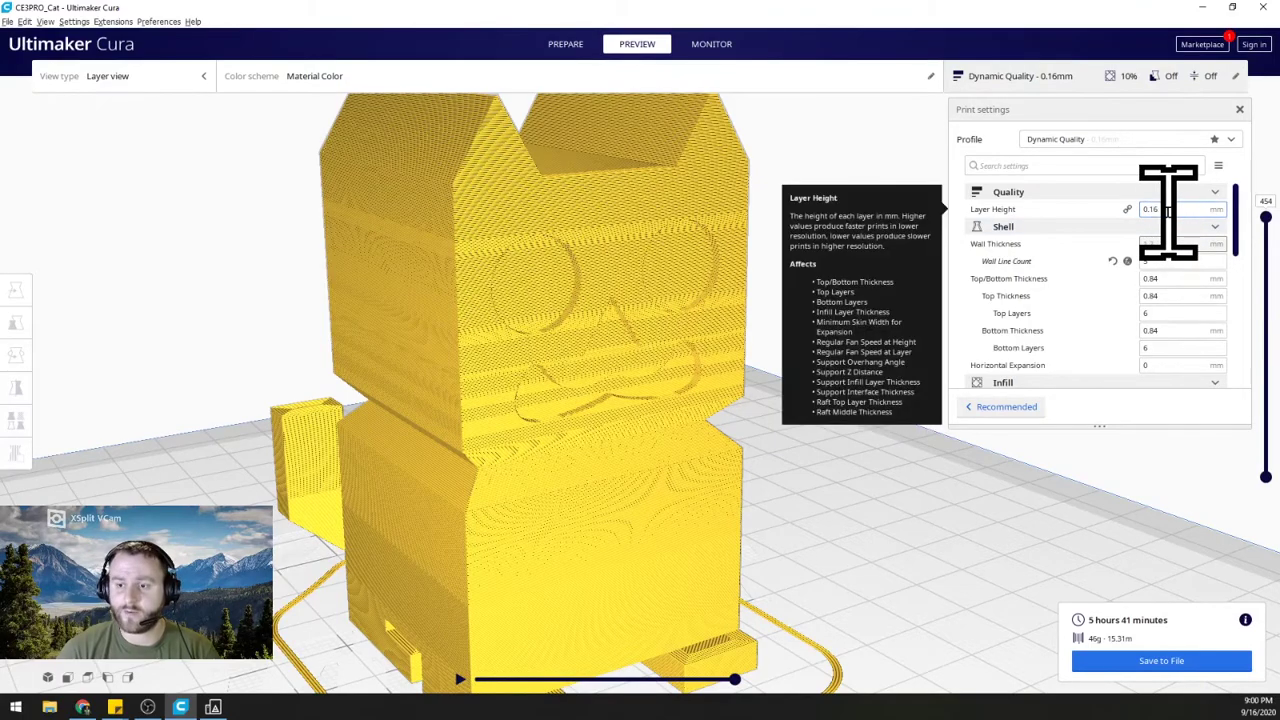
pyautogui.click(1171, 261)
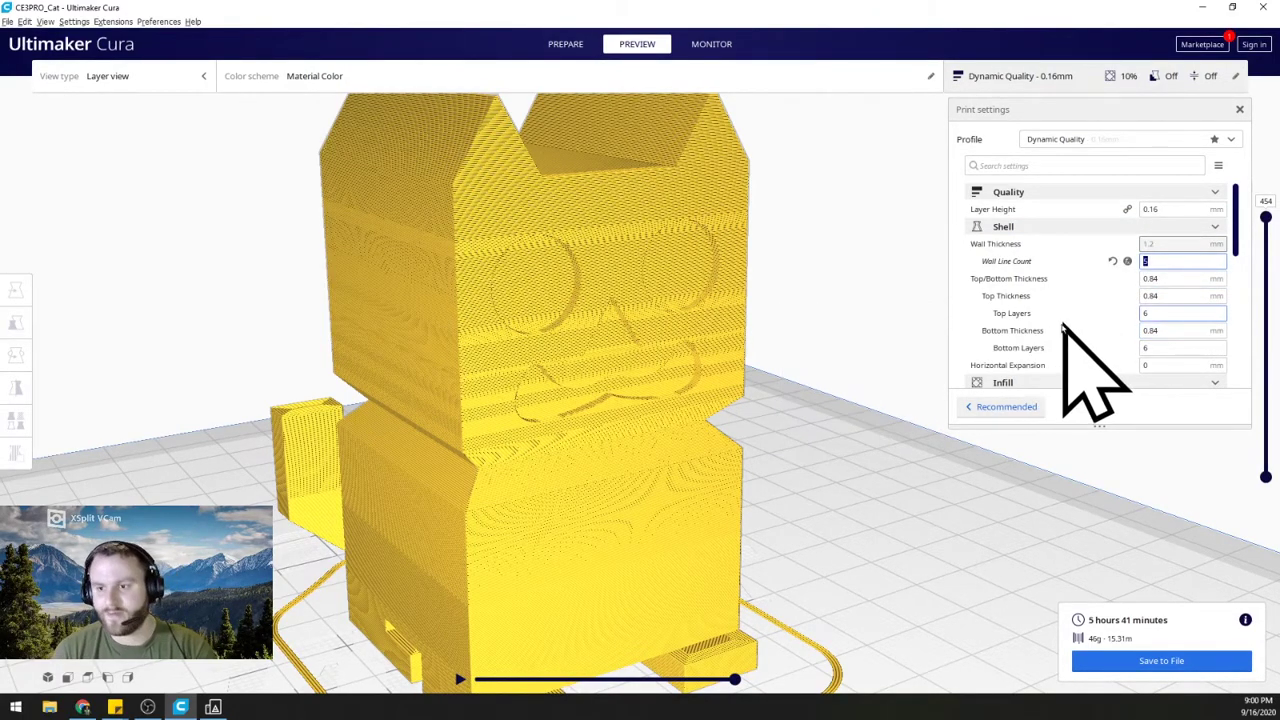
pyautogui.write('3')
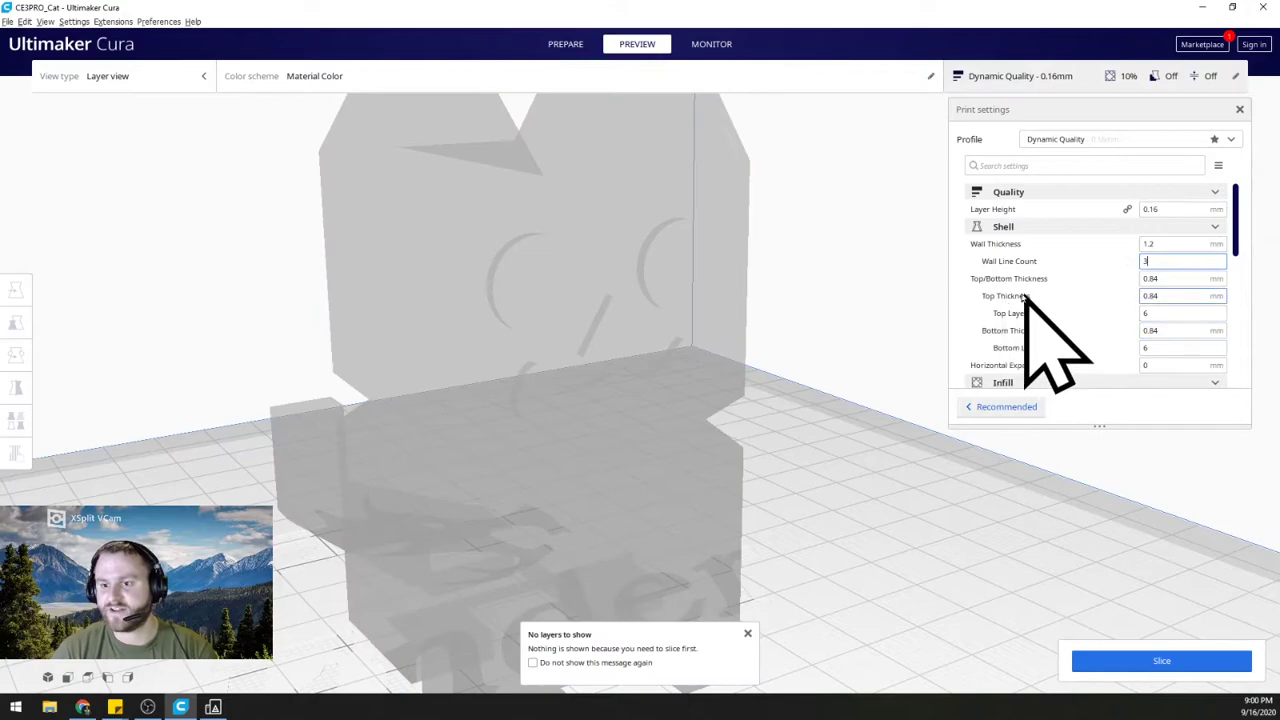
pyautogui.click(1180, 313)
pyautogui.write('3')
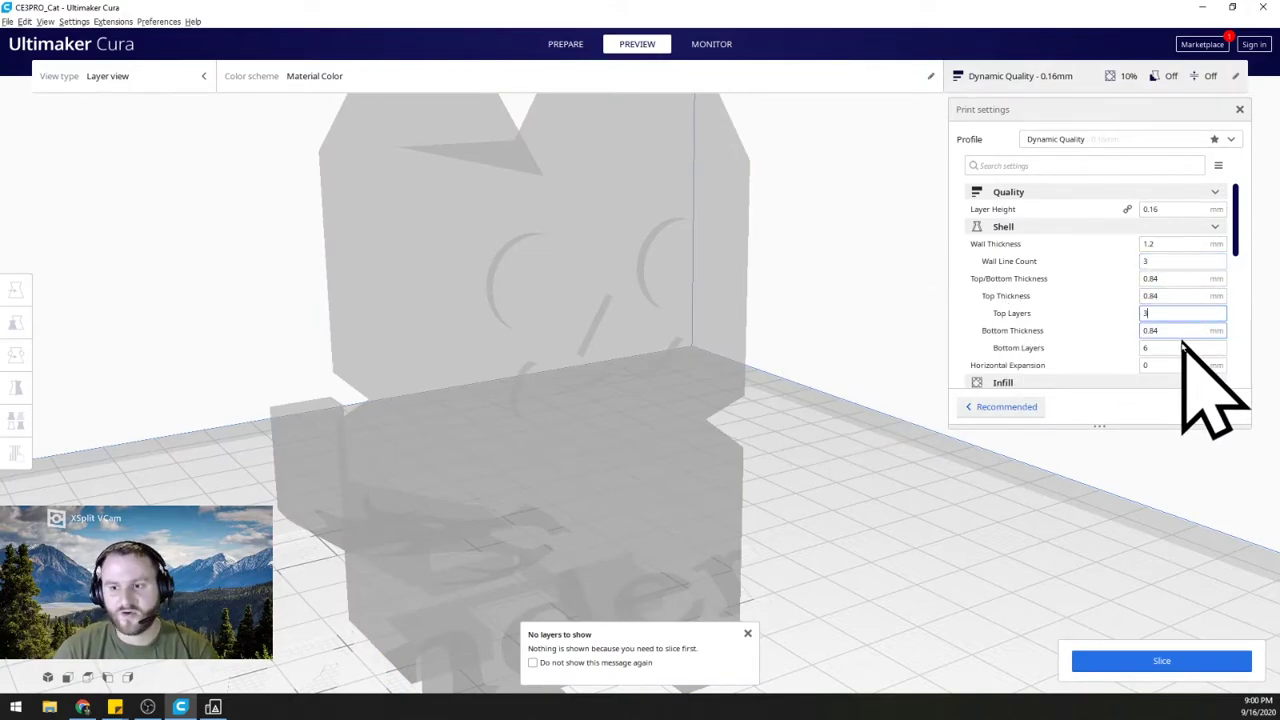
pyautogui.click(1171, 348)
pyautogui.write('3')
pyautogui.click(1133, 658)
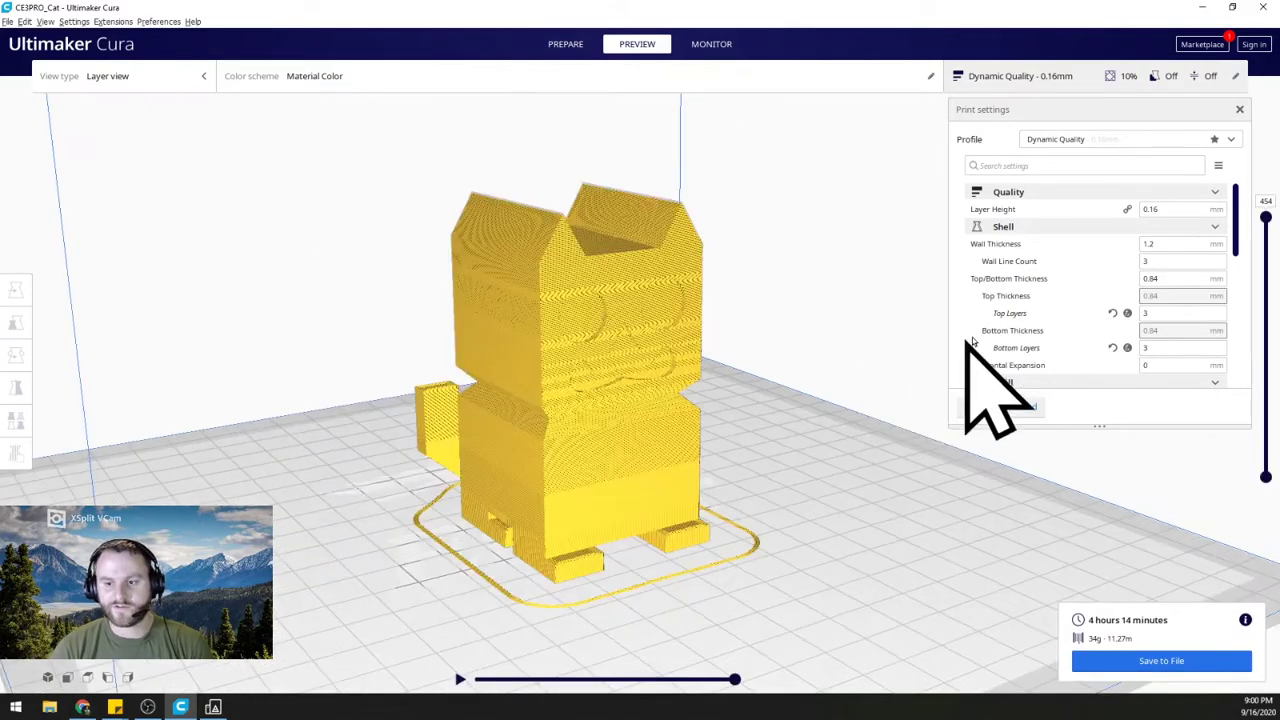
# Peel off top layers and tilt the view to reveal the gyroid infill.
pyautogui.scroll(-2, 1000, 385)
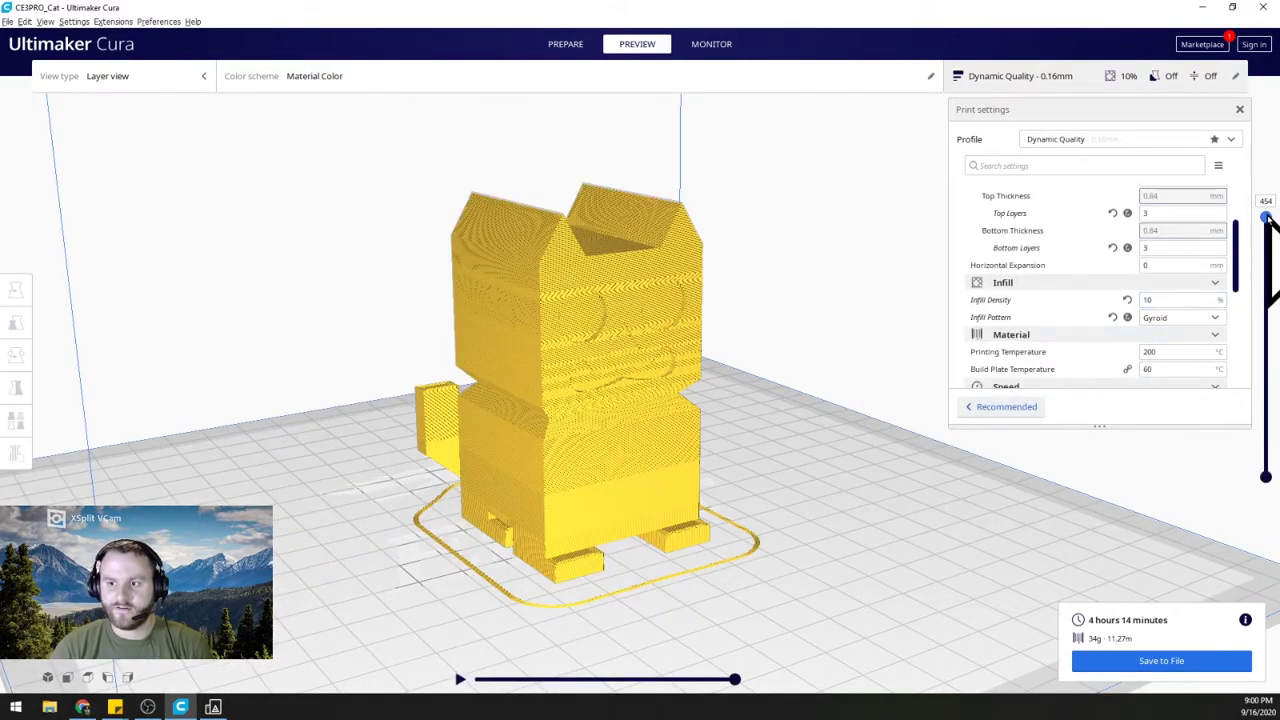
pyautogui.moveTo(1266, 218); pyautogui.dragTo(1263, 262)
pyautogui.moveTo(835, 360); pyautogui.dragTo(828, 318, button='right')
pyautogui.moveTo(1265, 262); pyautogui.dragTo(1266, 293)
# Keep Gyroid, set Infill Density to 8%, and re-slice for 3 h 55 min.
pyautogui.click(1165, 317)
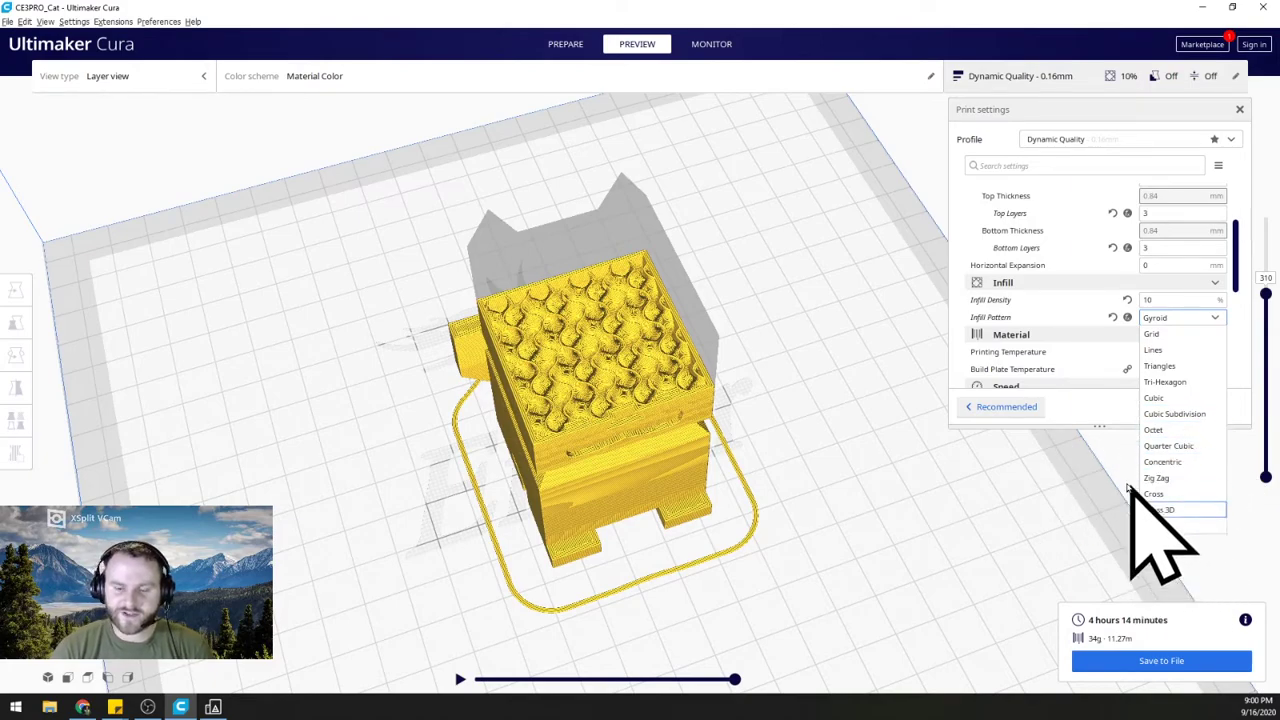
pyautogui.click(1092, 302)
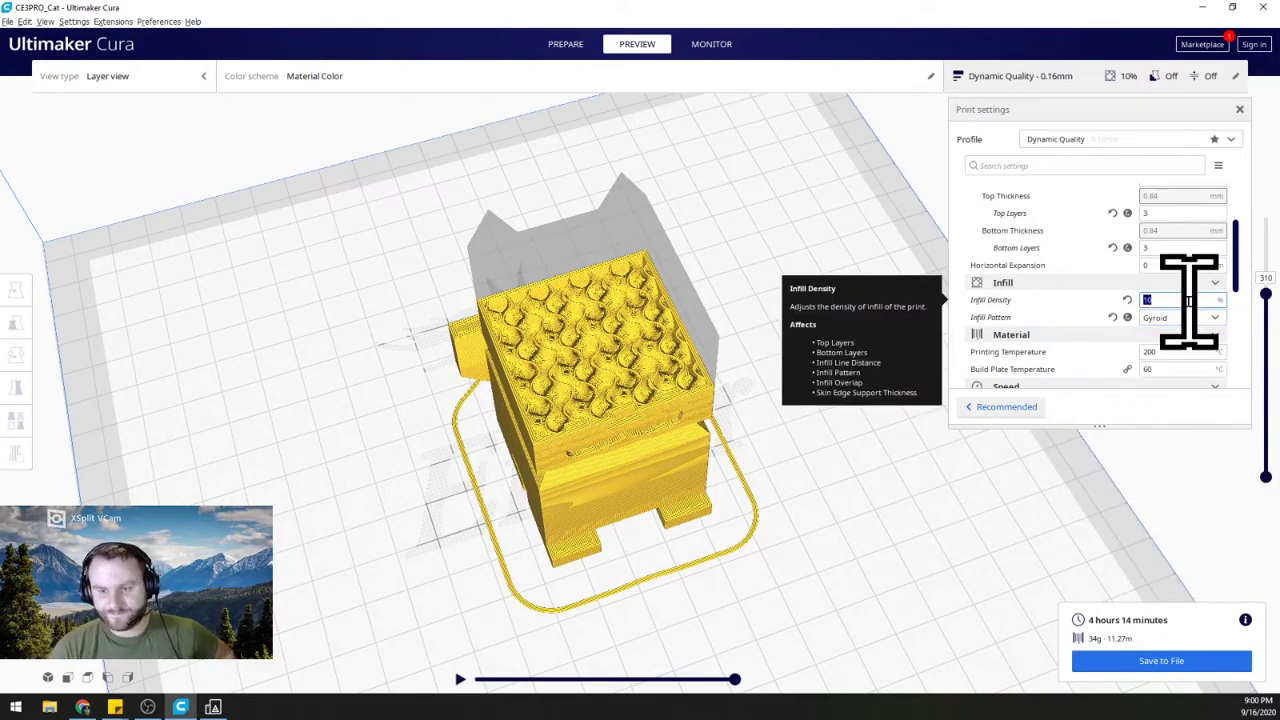
pyautogui.write('8')
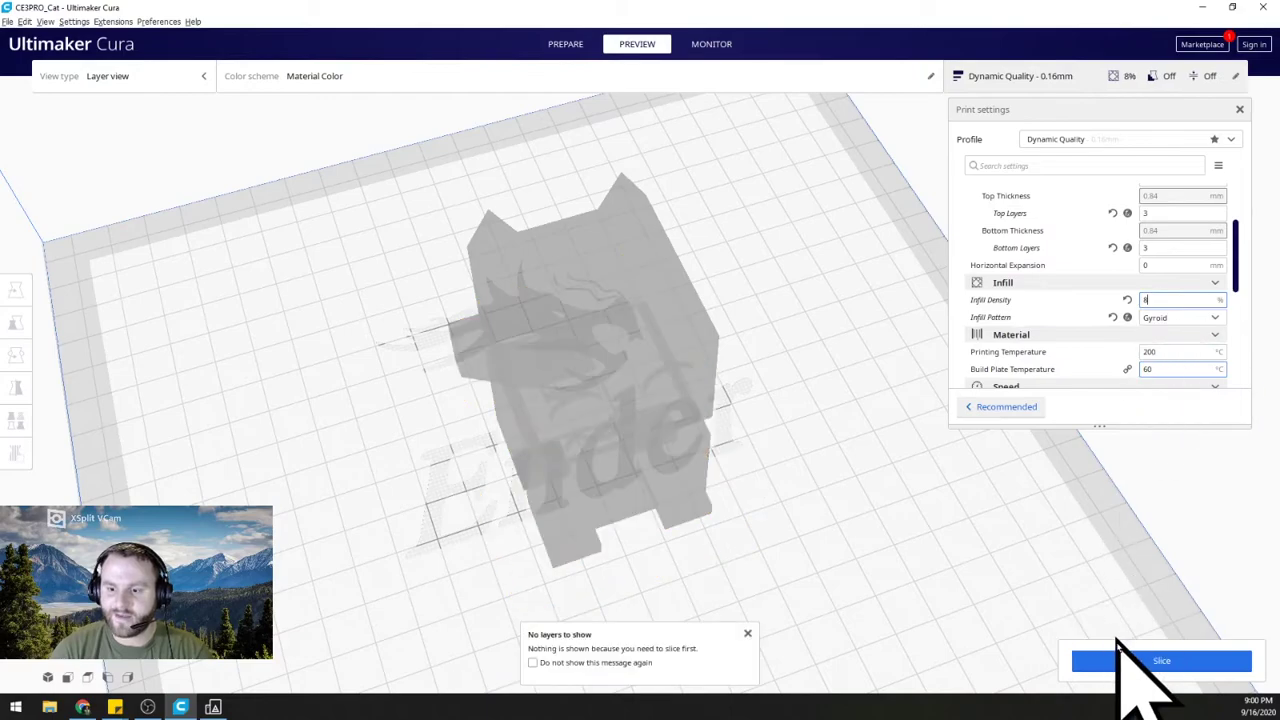
pyautogui.click(1131, 662)
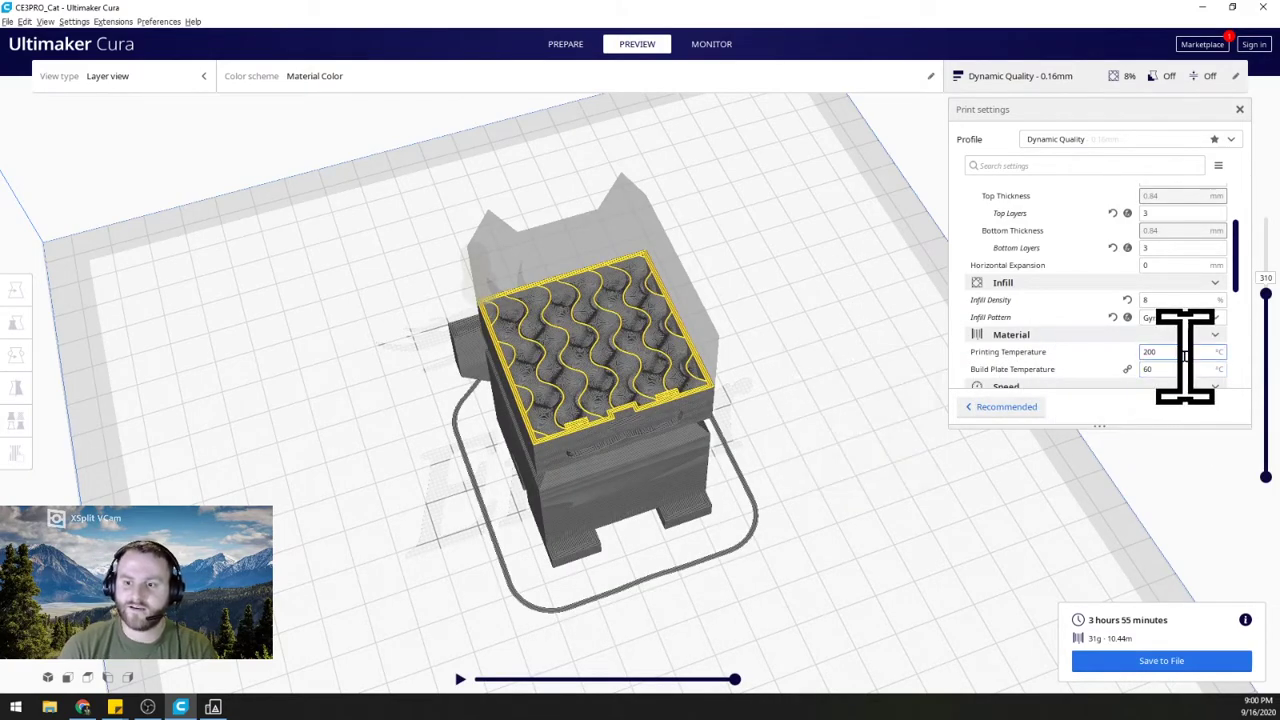
# Enable Z Hop When Retracted at 0.2 mm and re-slice, estimating 4 h 22 min.
pyautogui.scroll(-2, 1190, 362)
pyautogui.scroll(-2, 1186, 323)
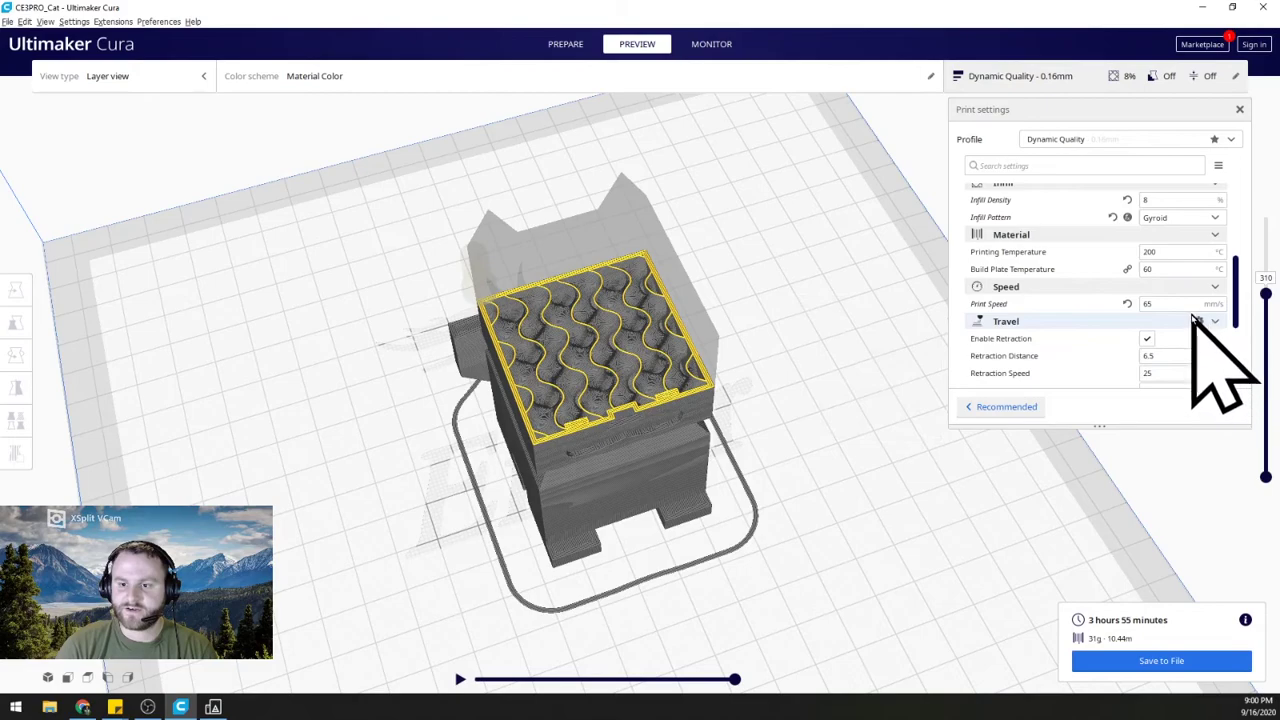
pyautogui.scroll(-2, 1171, 350)
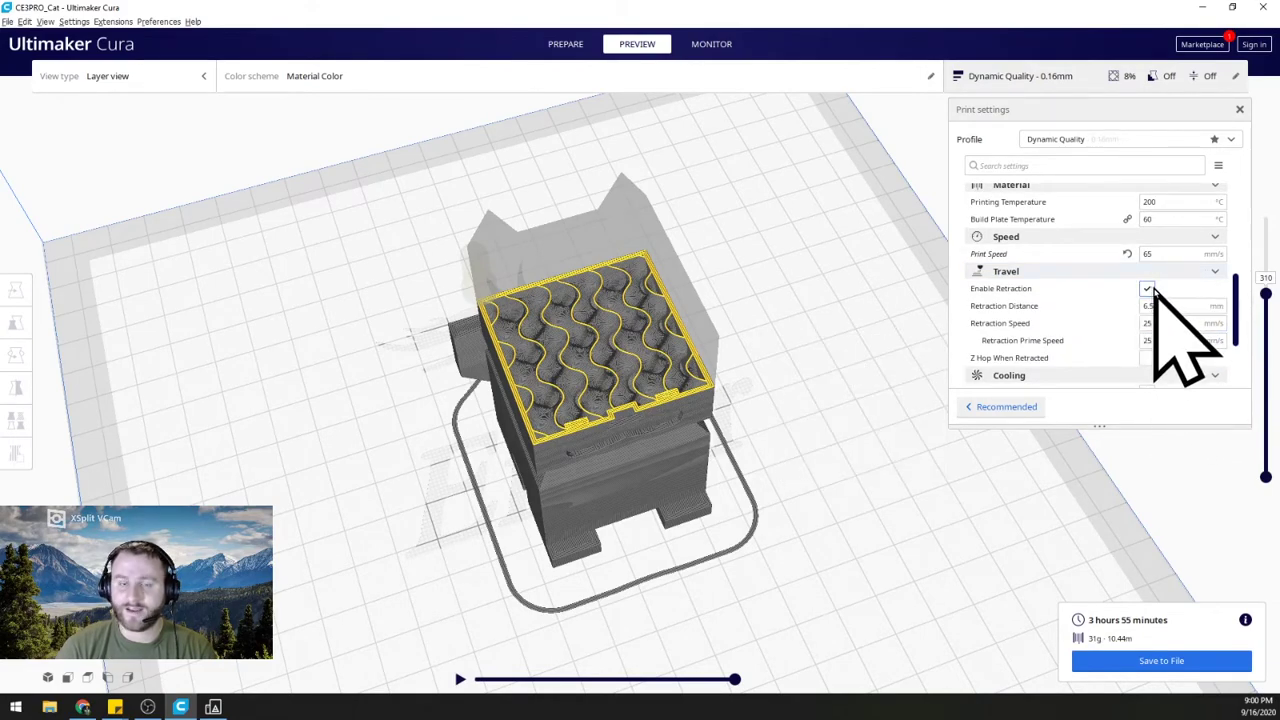
pyautogui.click(1147, 358)
pyautogui.scroll(-2, 1062, 340)
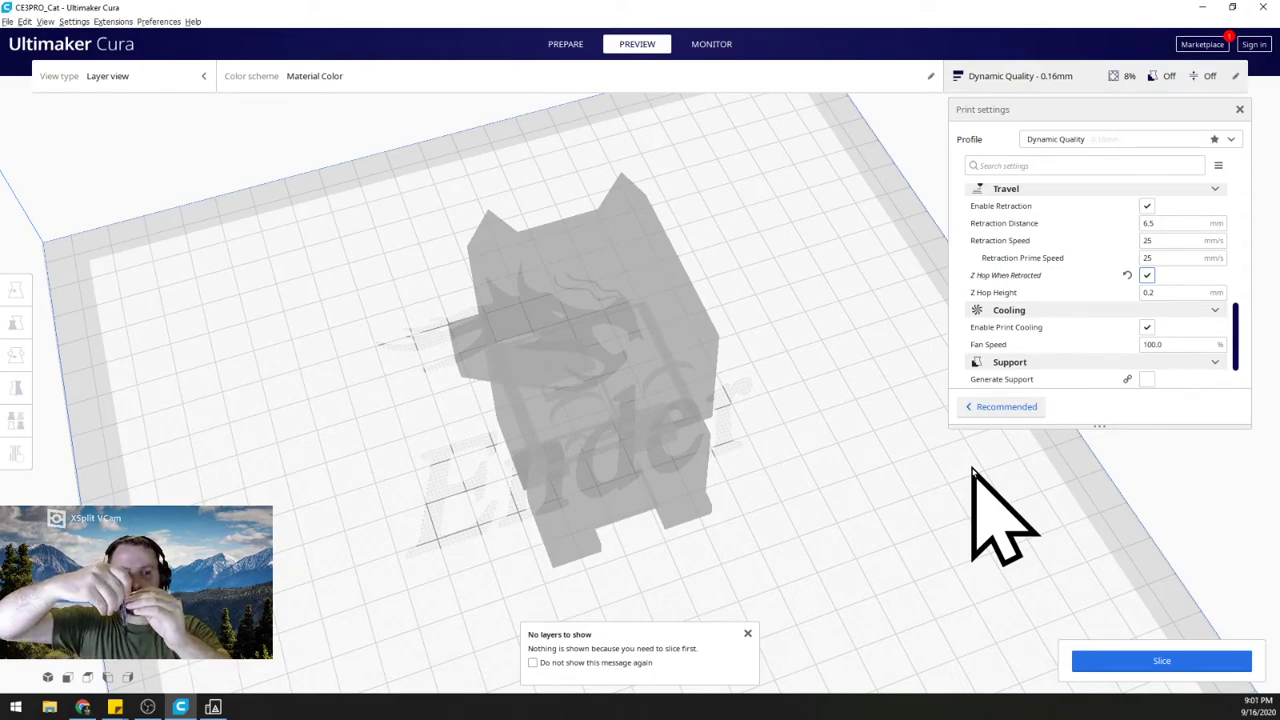
pyautogui.click(1160, 658)
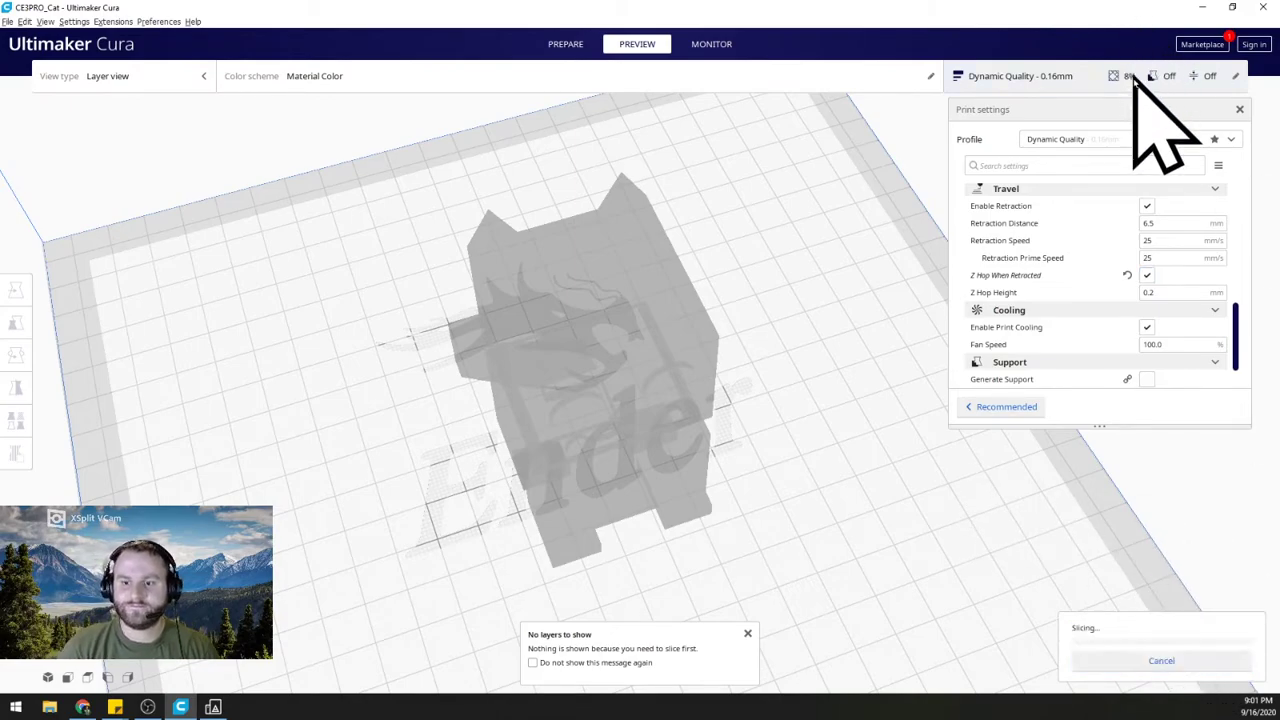
pyautogui.moveTo(1038, 298)
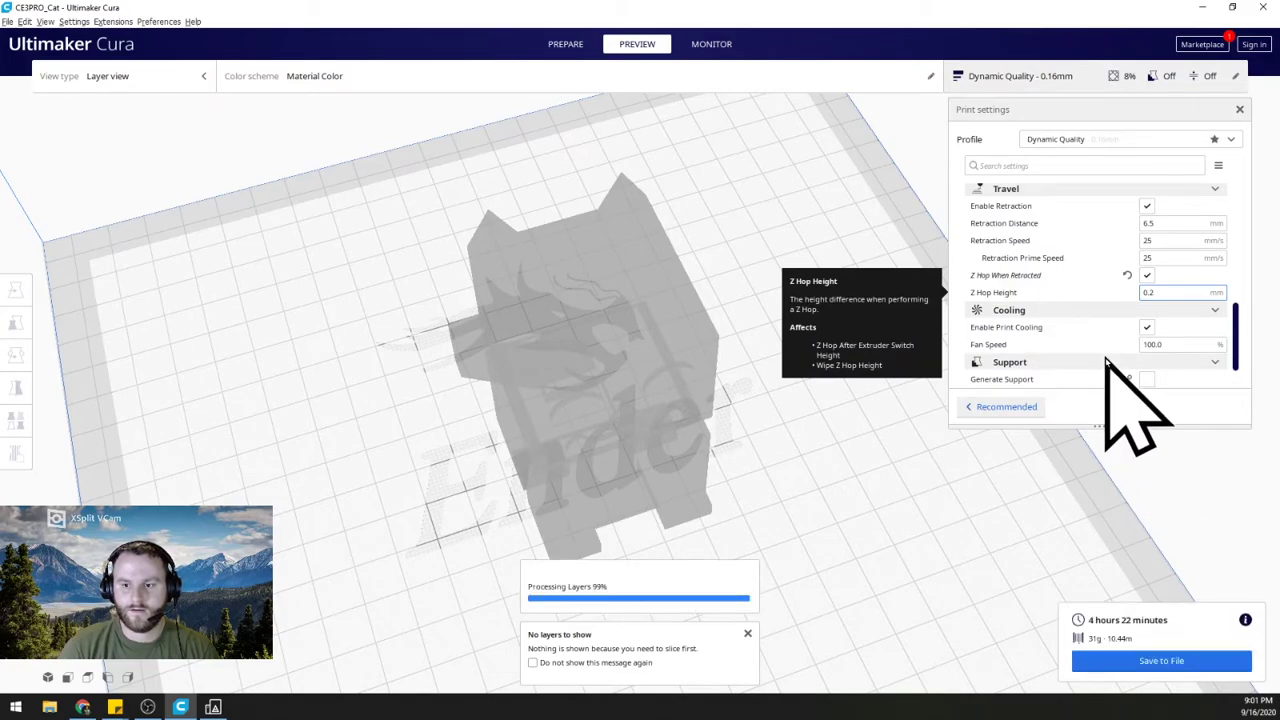
# Cut the sliced preview down to the cat's lowest layers.
pyautogui.scroll(-2, 1150, 358)
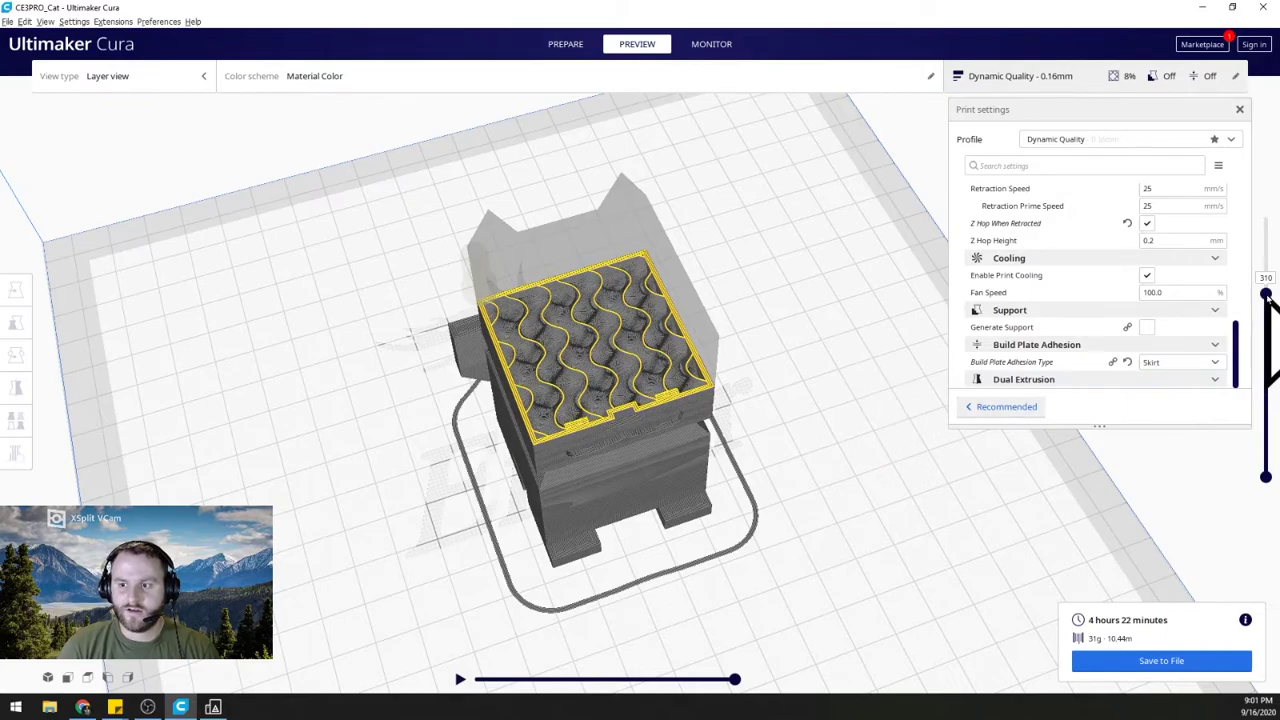
pyautogui.moveTo(1266, 294); pyautogui.dragTo(1268, 438)
pyautogui.scroll(8, 763, 409)
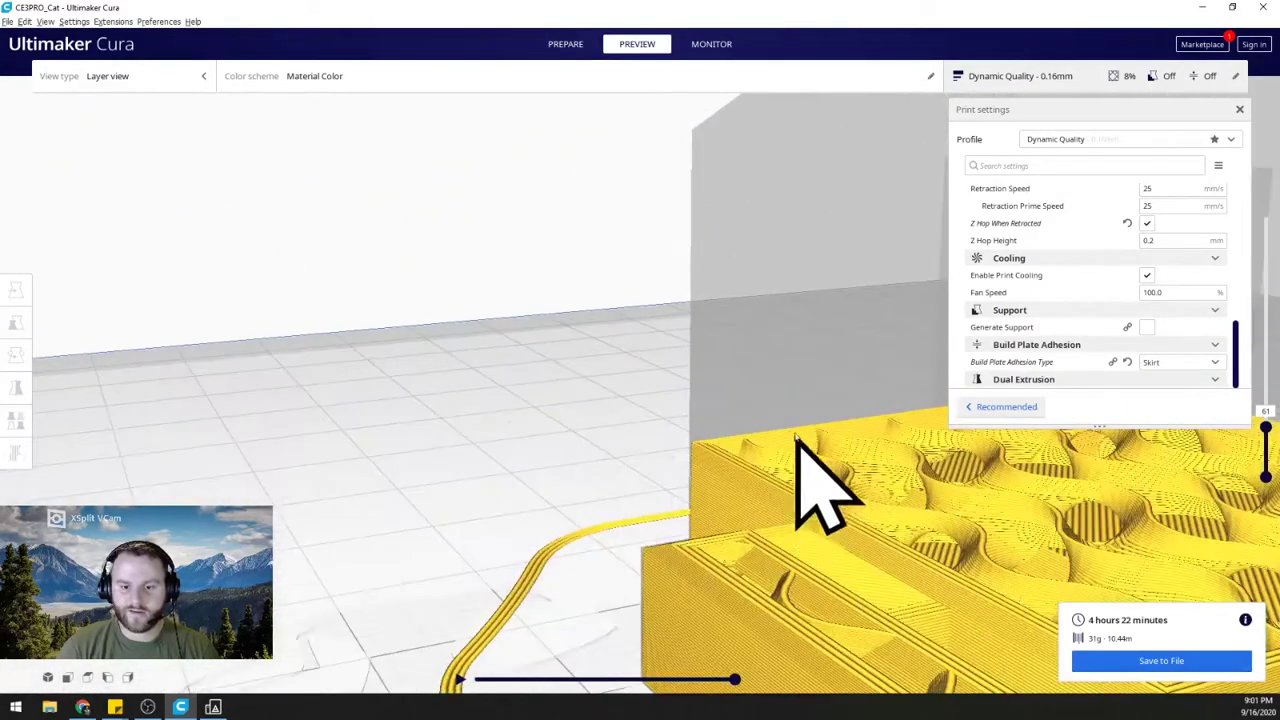
pyautogui.scroll(-5, 790, 428)
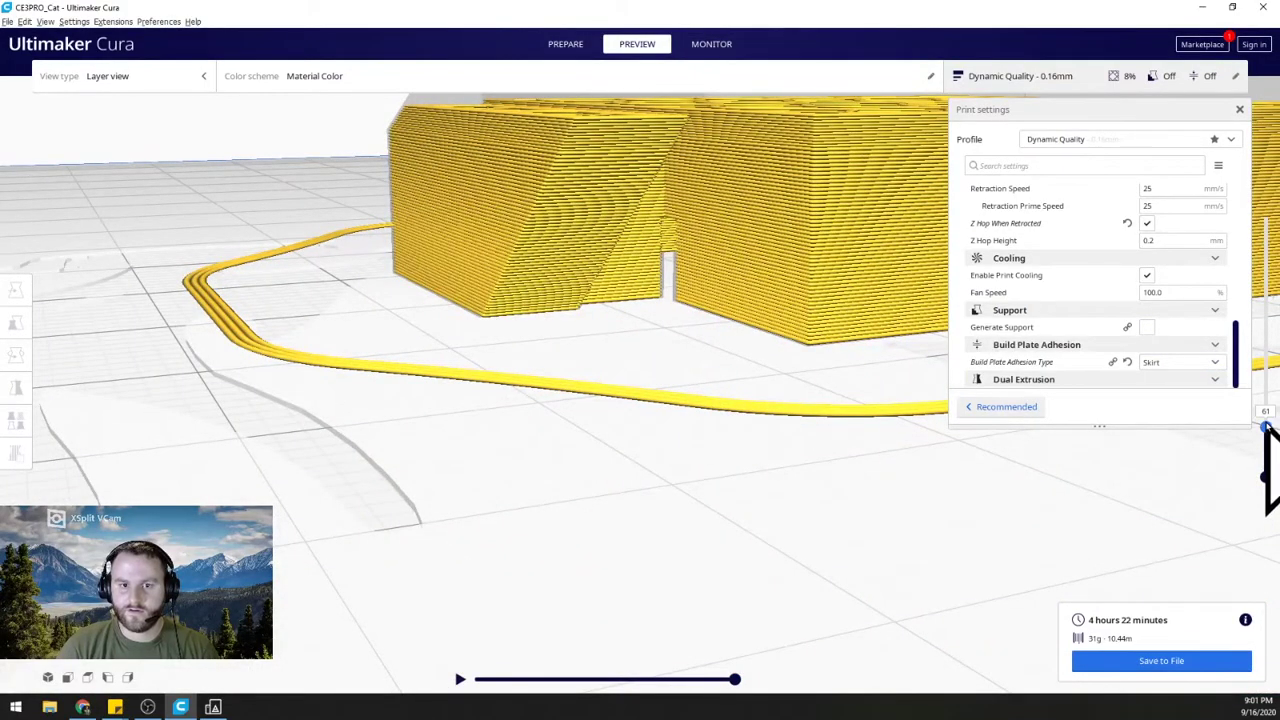
# Raise the preview back to layer 126 and orbit to view the whole model.
pyautogui.moveTo(1266, 428); pyautogui.dragTo(1266, 392)
pyautogui.scroll(-5, 857, 286)
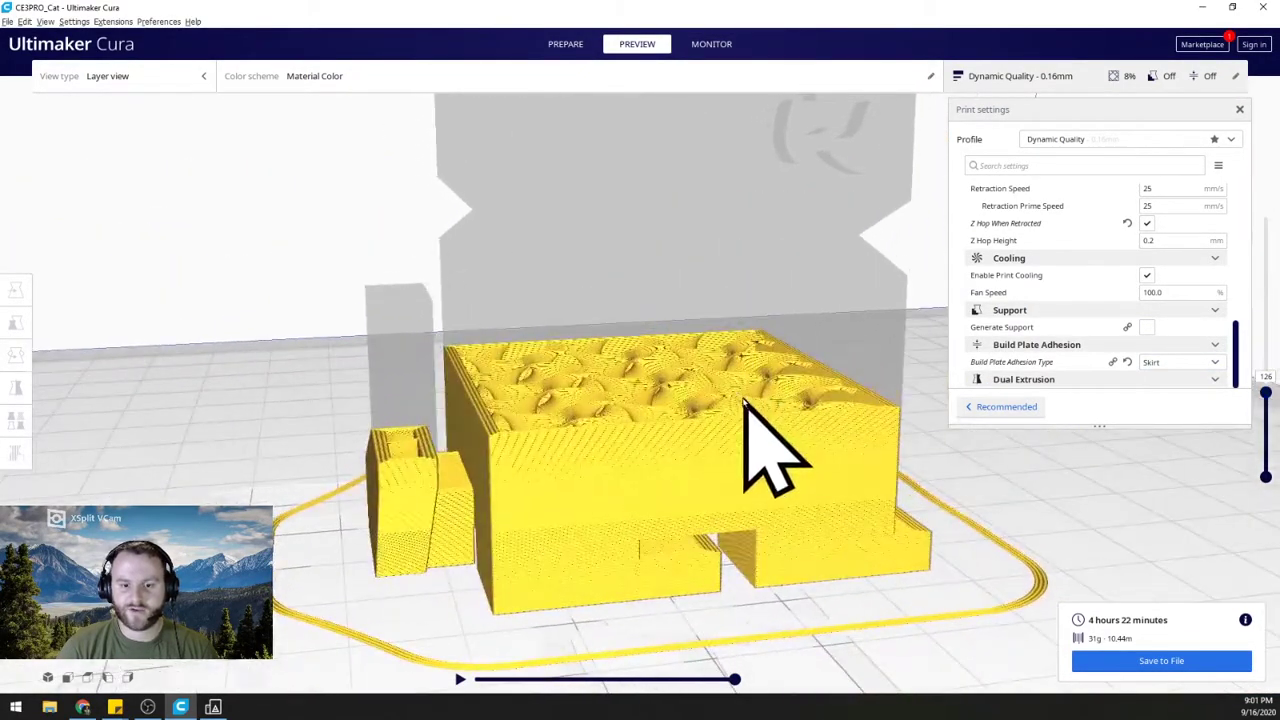
pyautogui.scroll(5, 739, 391)
pyautogui.scroll(-4, 657, 328)
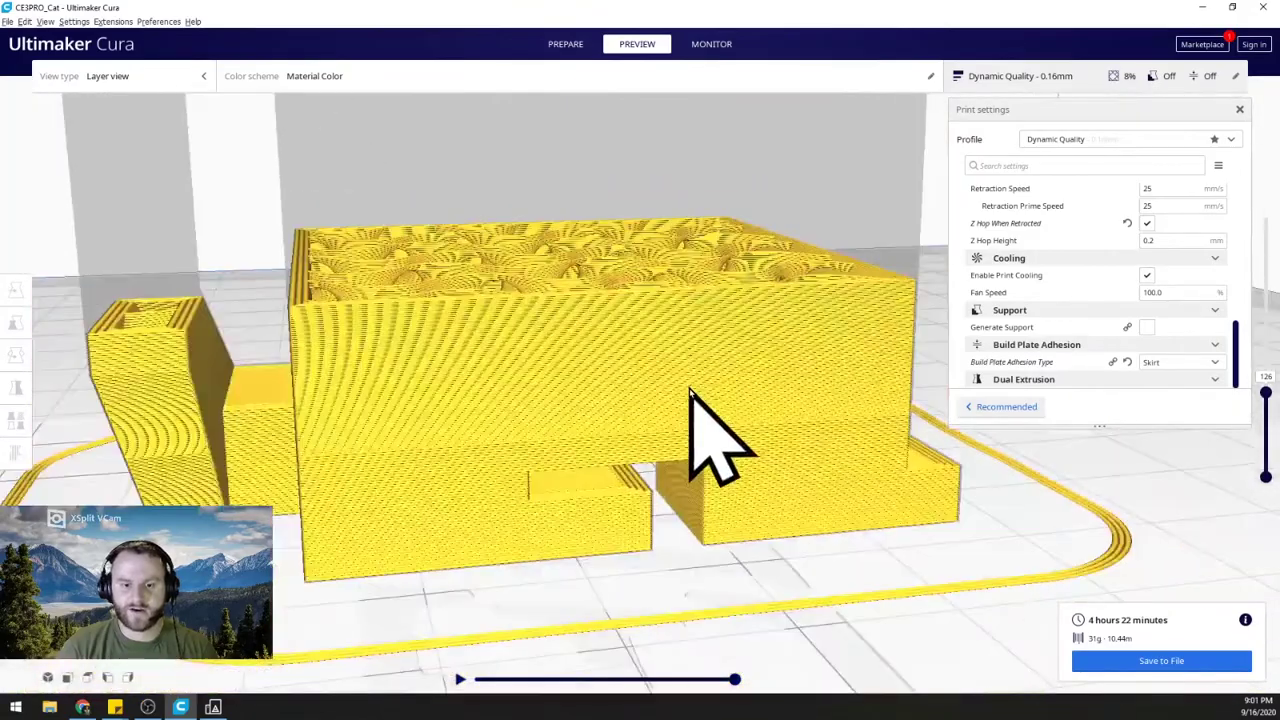
pyautogui.scroll(5, 690, 392)
pyautogui.scroll(-3, 551, 277)
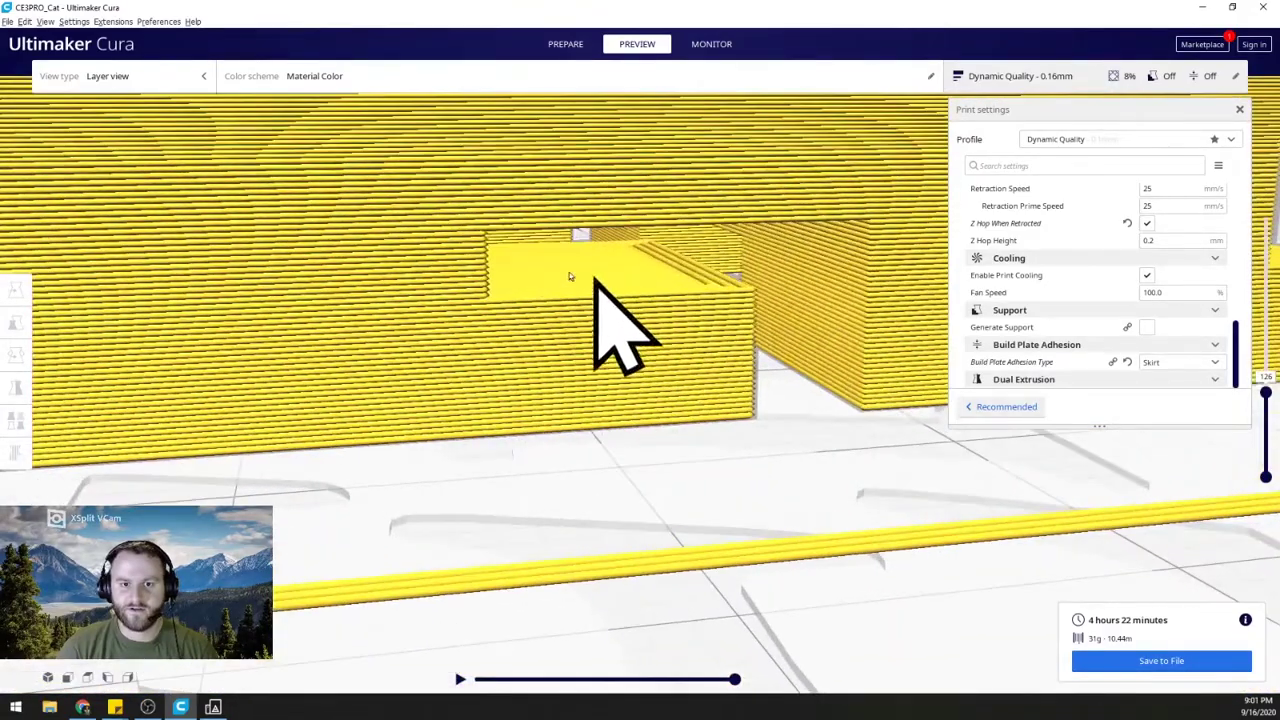
pyautogui.scroll(-3, 850, 237)
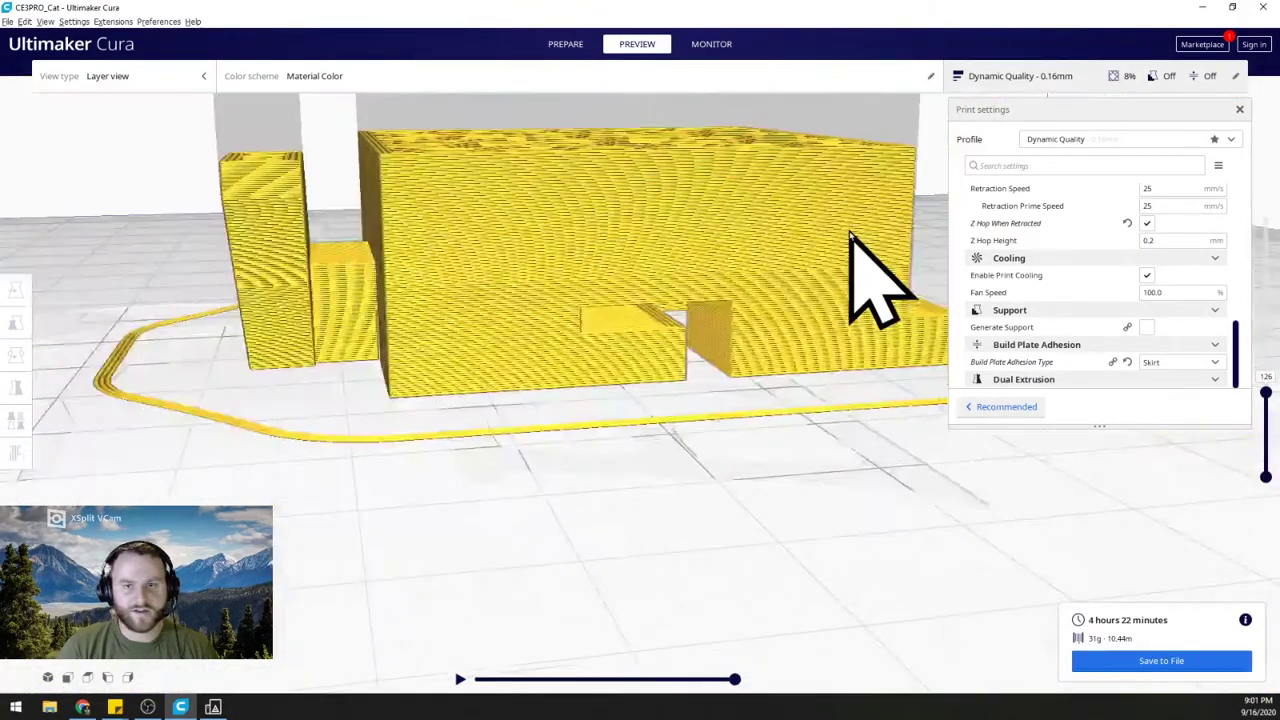
pyautogui.scroll(-3, 850, 237)
pyautogui.moveTo(829, 286); pyautogui.dragTo(720, 357, button='right')
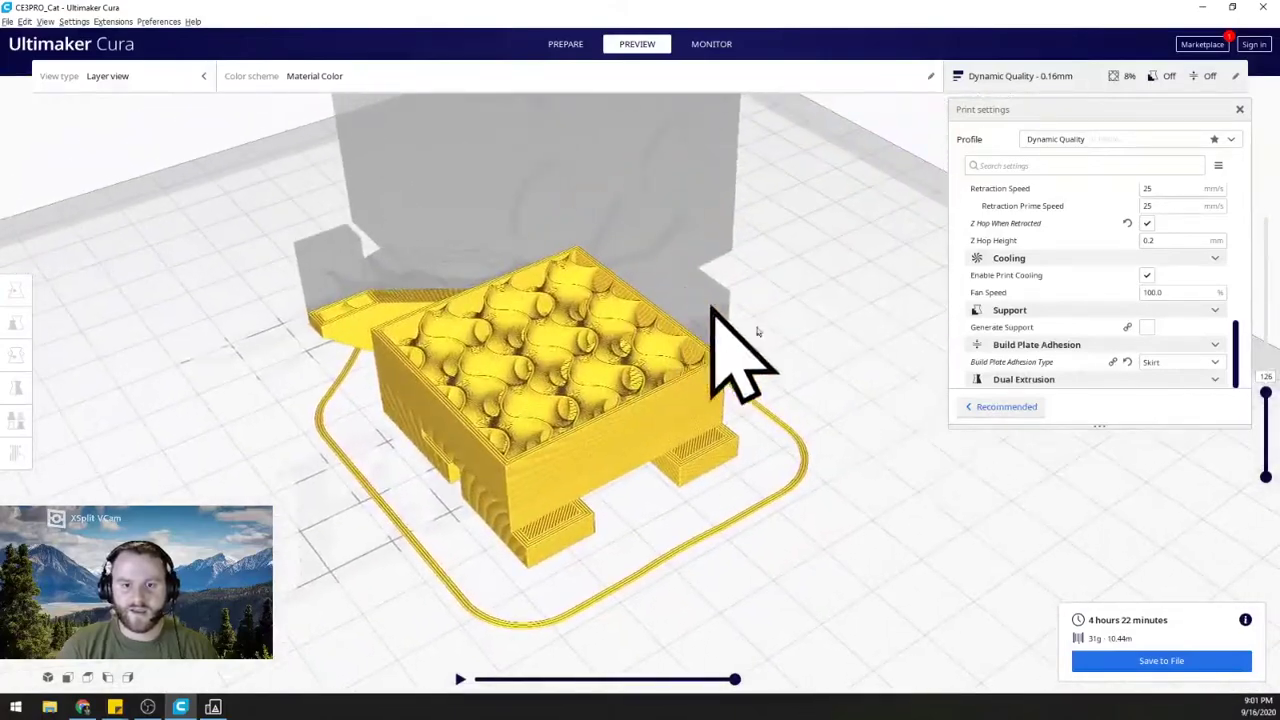
# Save the sliced print as CE3PRO_Cat G-code in Desktop > Printing.
pyautogui.click(1155, 660)
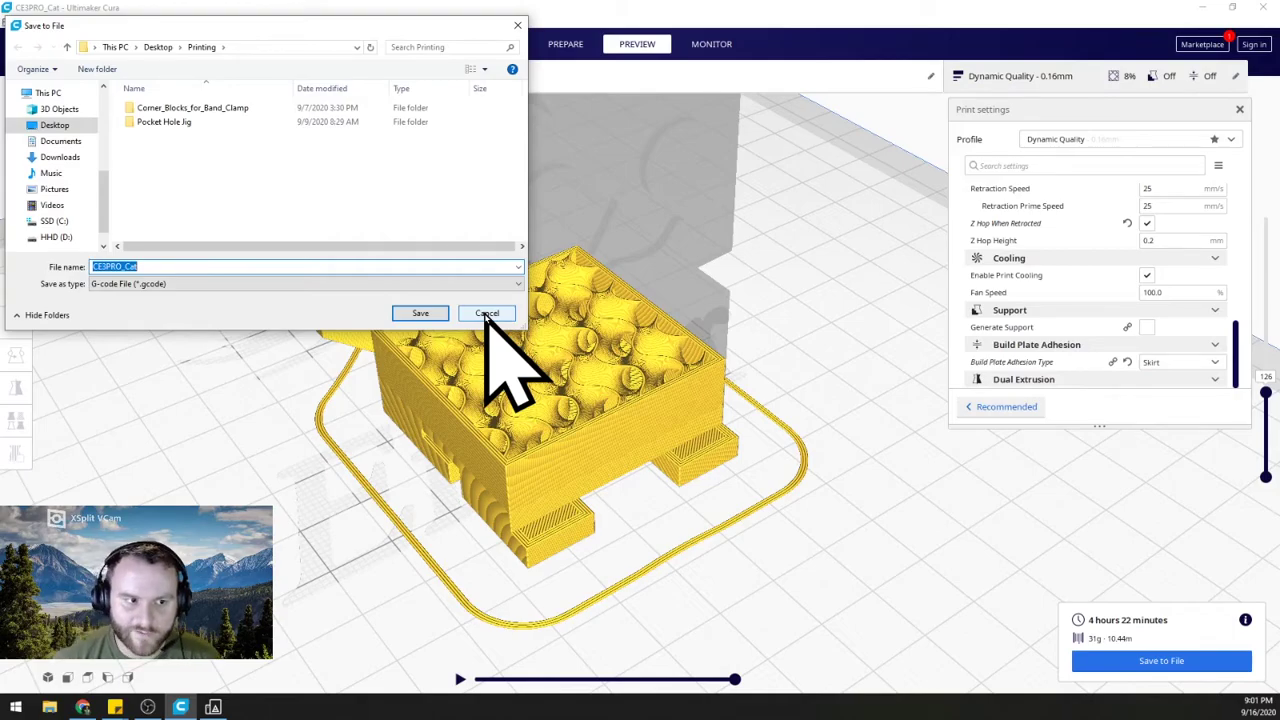
pyautogui.click(421, 313)
pyautogui.scroll(3, 745, 398)
pyautogui.scroll(-6, 770, 370)
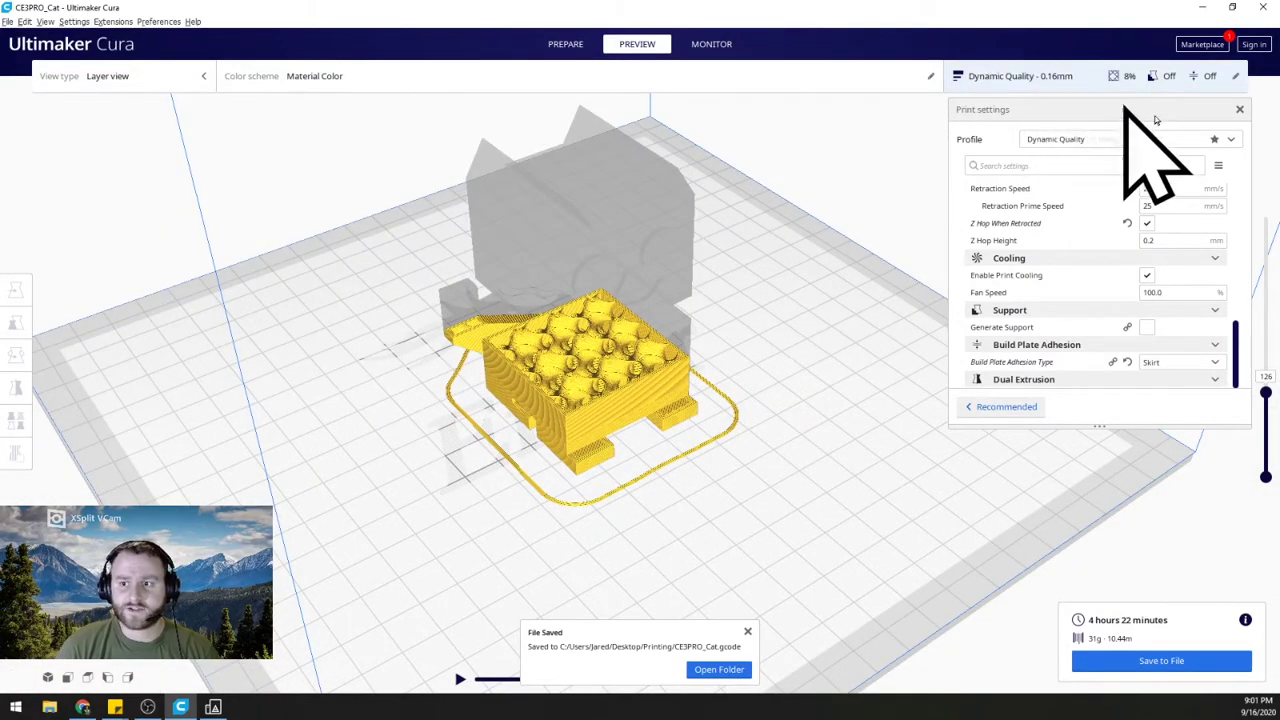
# In Setting Visibility, check Z Seam Alignment, Z Seam Position and Seam Corner Preference.
pyautogui.scroll(5, 1212, 260)
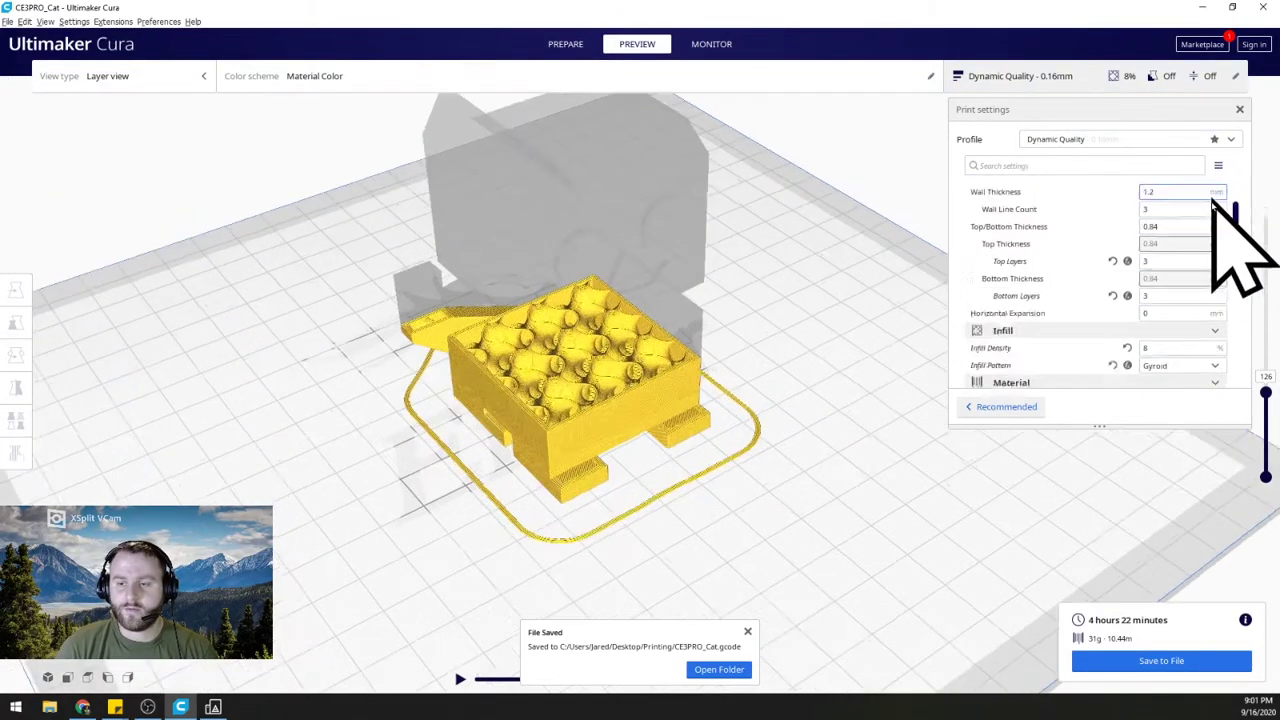
pyautogui.click(1218, 165)
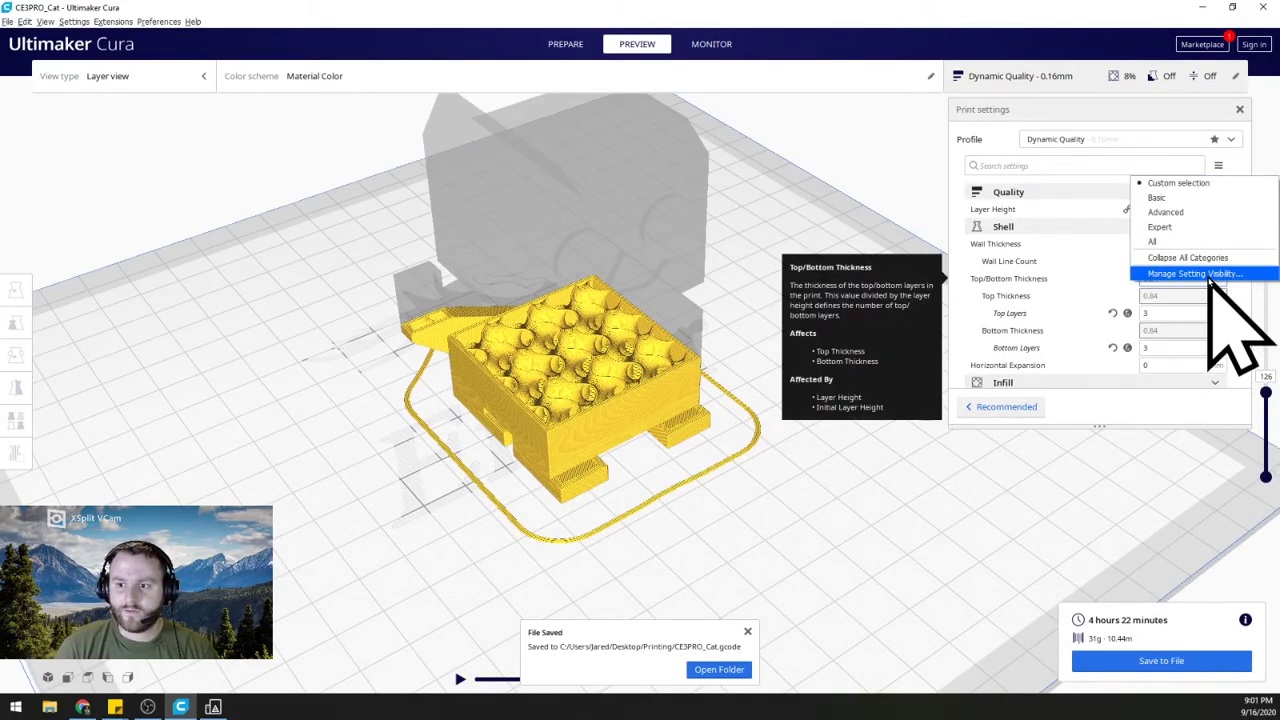
pyautogui.click(1210, 276)
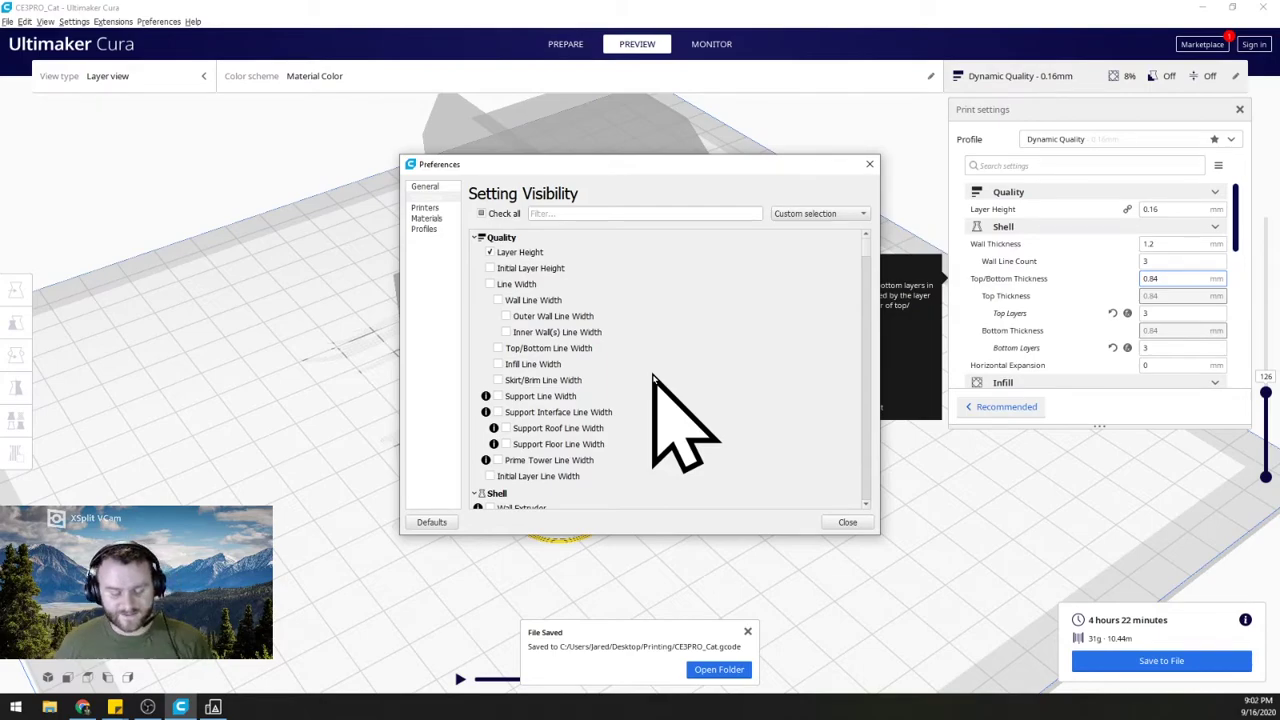
pyautogui.scroll(-2, 648, 378)
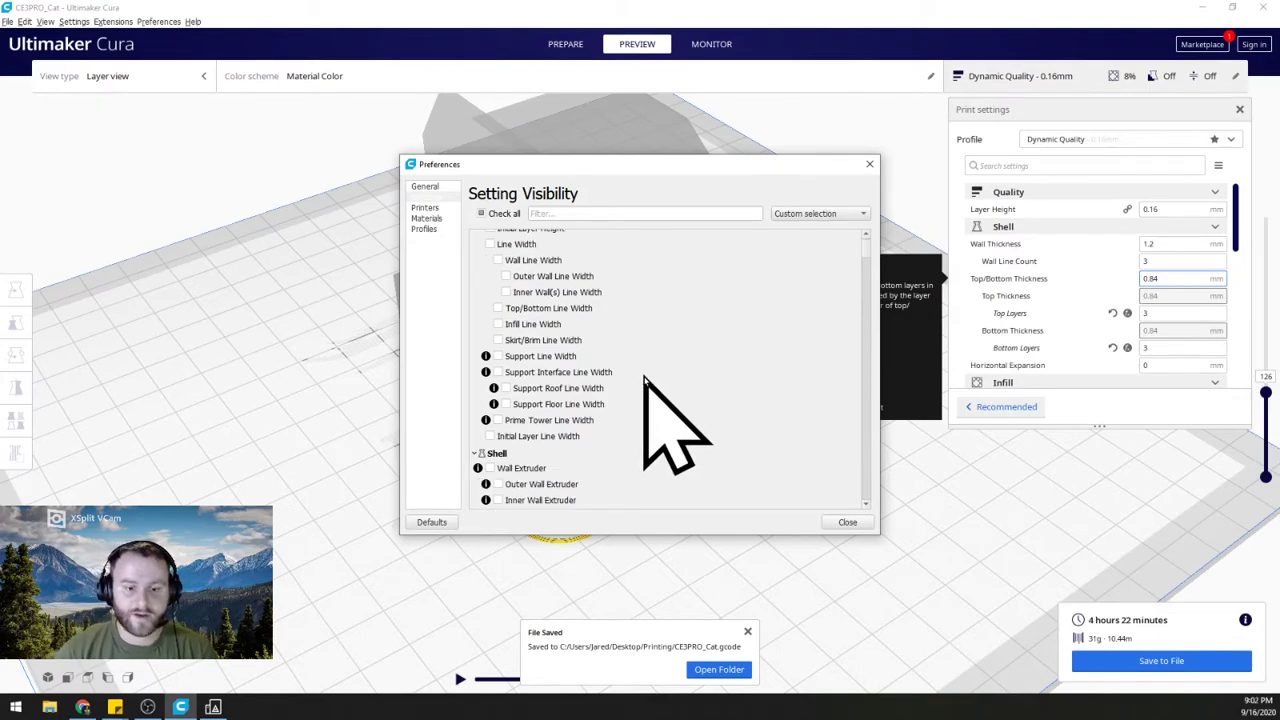
pyautogui.scroll(-1, 668, 402)
pyautogui.scroll(-4, 668, 402)
pyautogui.scroll(-1, 673, 406)
pyautogui.scroll(-1, 650, 440)
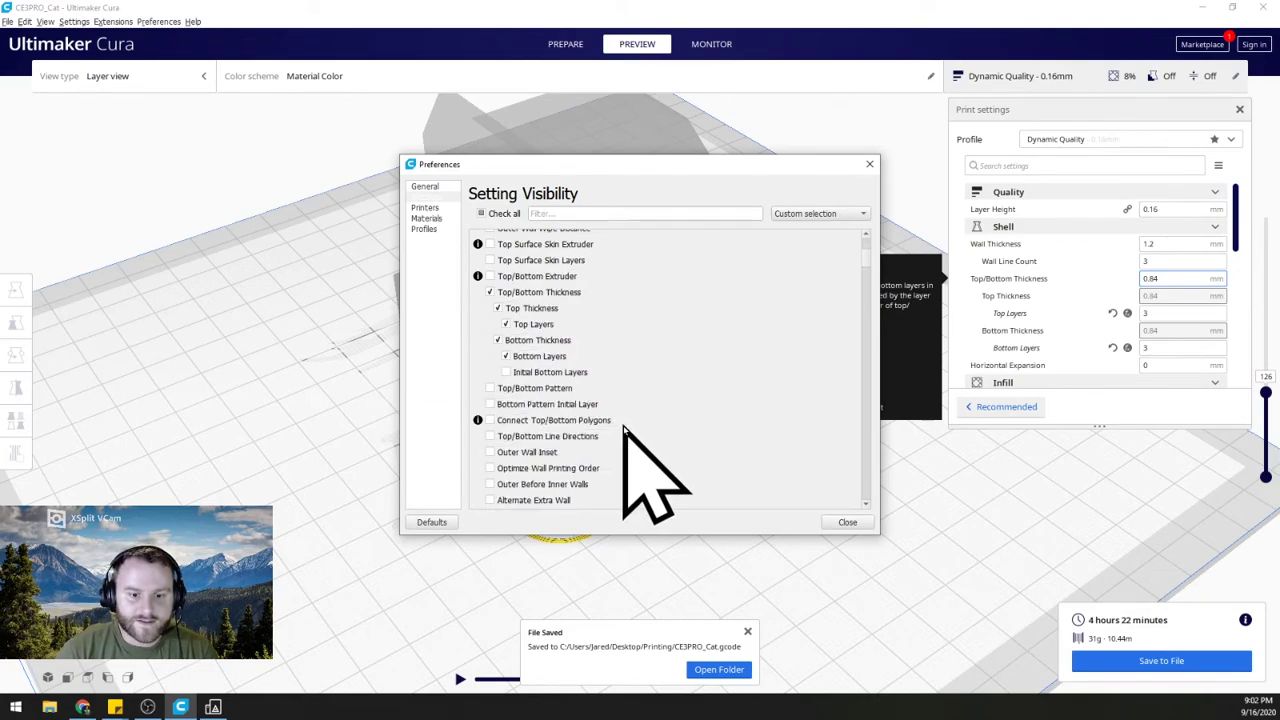
pyautogui.scroll(-3, 626, 428)
pyautogui.scroll(-1, 633, 422)
pyautogui.scroll(-1, 636, 420)
pyautogui.scroll(-2, 636, 420)
pyautogui.click(490, 413)
pyautogui.click(490, 428)
pyautogui.scroll(-1, 671, 460)
pyautogui.click(490, 436)
# Also make Printing Temperature Initial Layer and Flow visible.
pyautogui.scroll(-2, 672, 458)
pyautogui.scroll(-5, 678, 452)
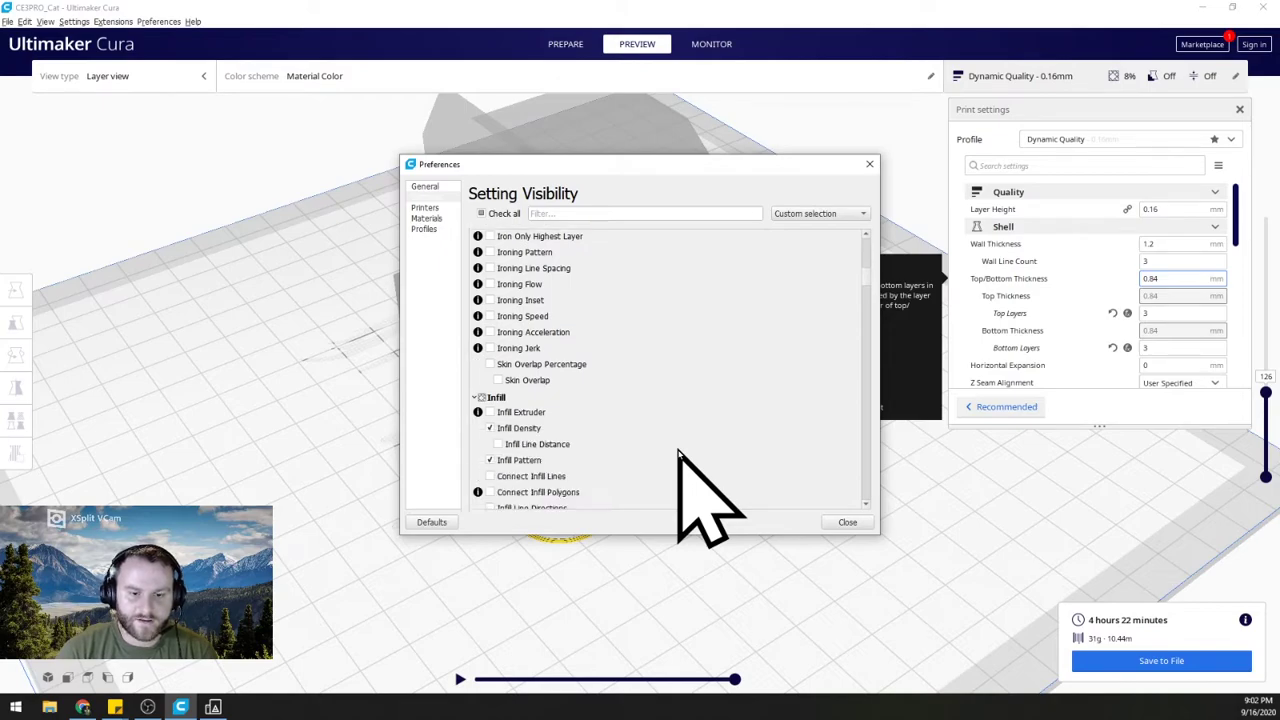
pyautogui.scroll(-3, 678, 452)
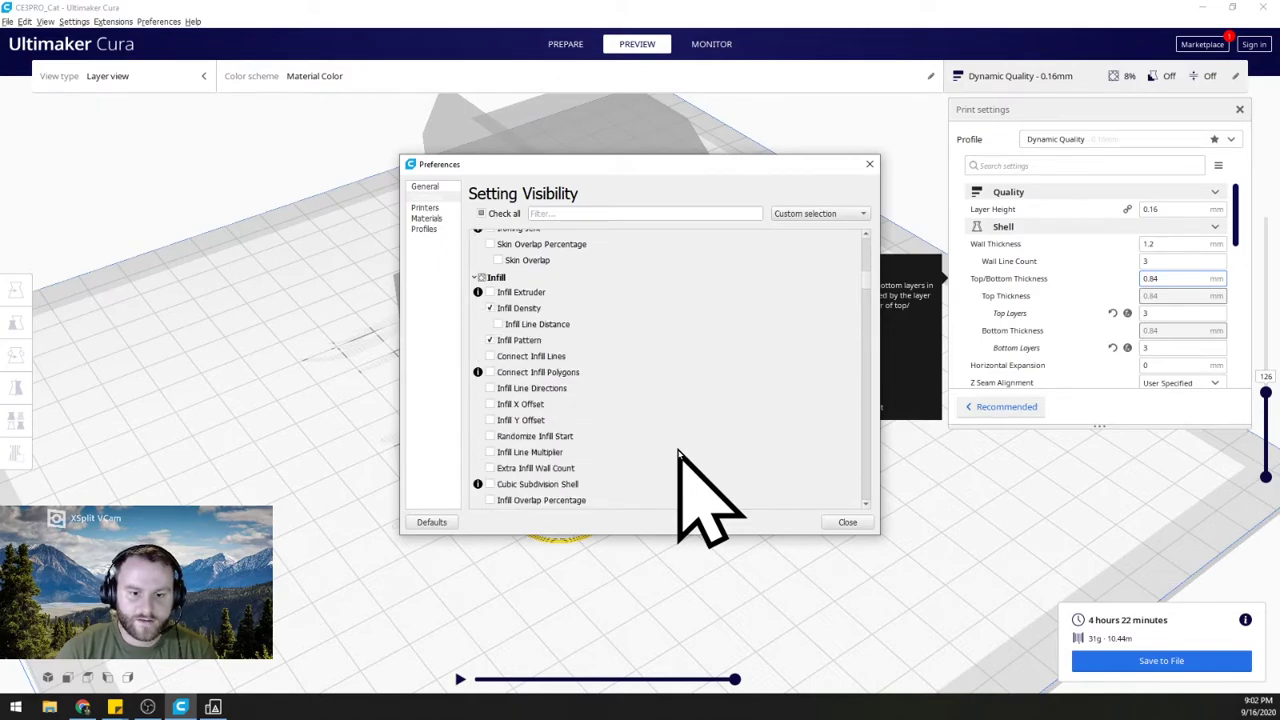
pyautogui.scroll(-5, 678, 452)
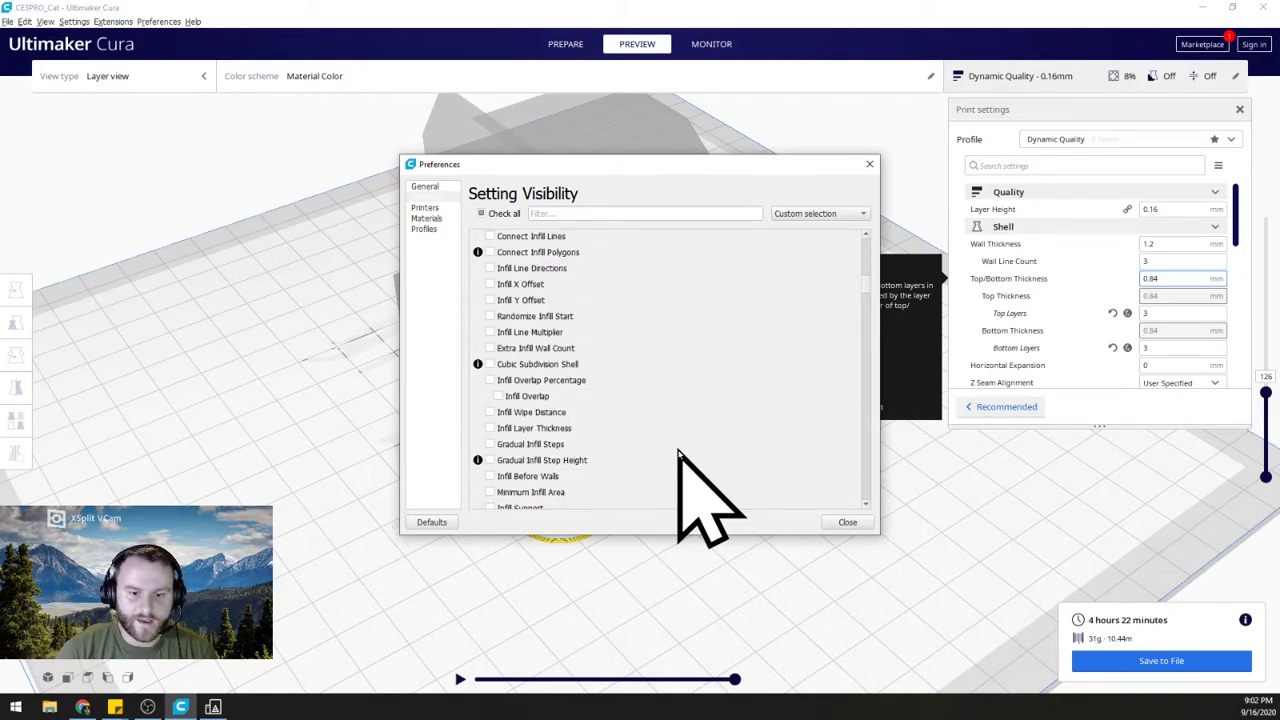
pyautogui.scroll(-5, 678, 452)
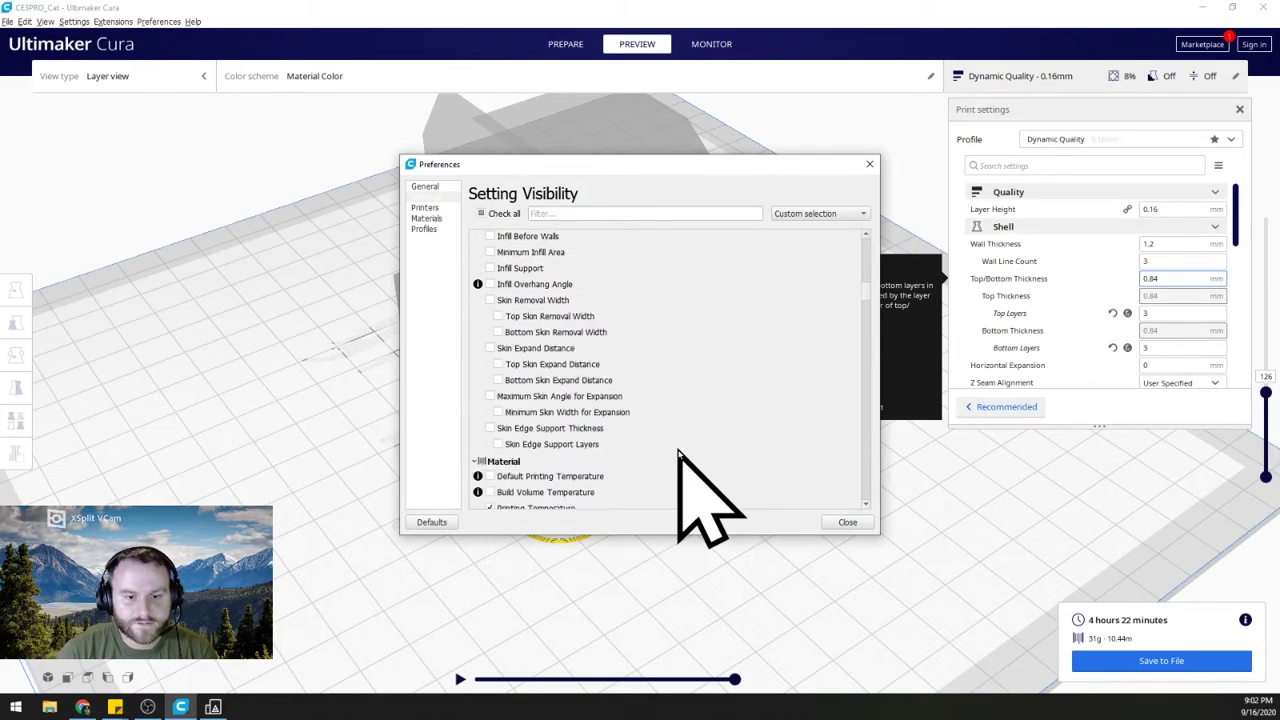
pyautogui.scroll(-1, 678, 452)
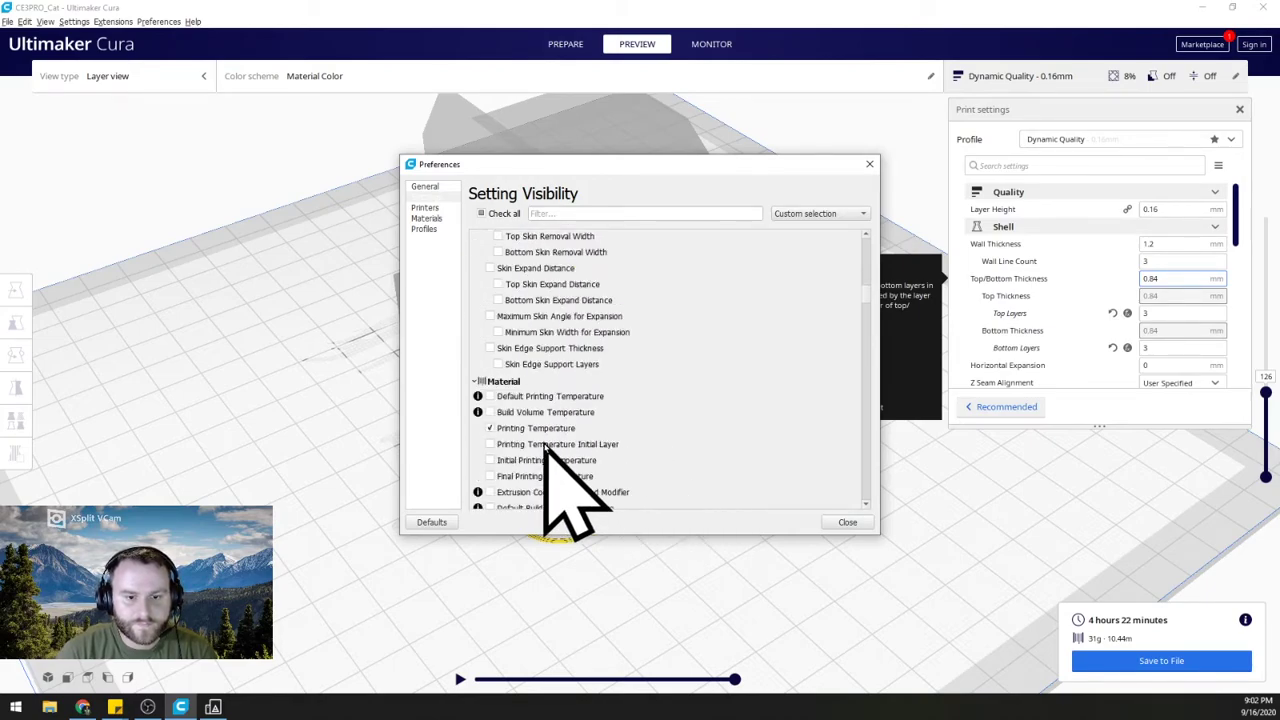
pyautogui.scroll(-1, 580, 470)
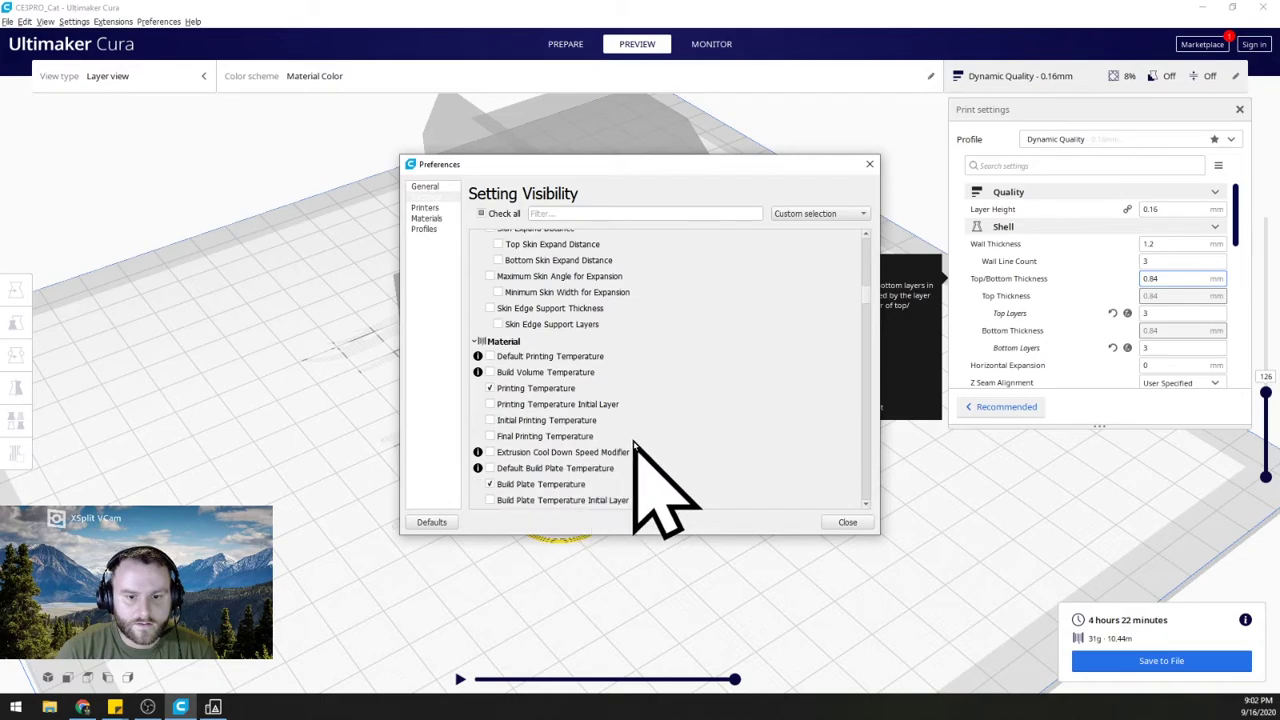
pyautogui.scroll(-1, 614, 484)
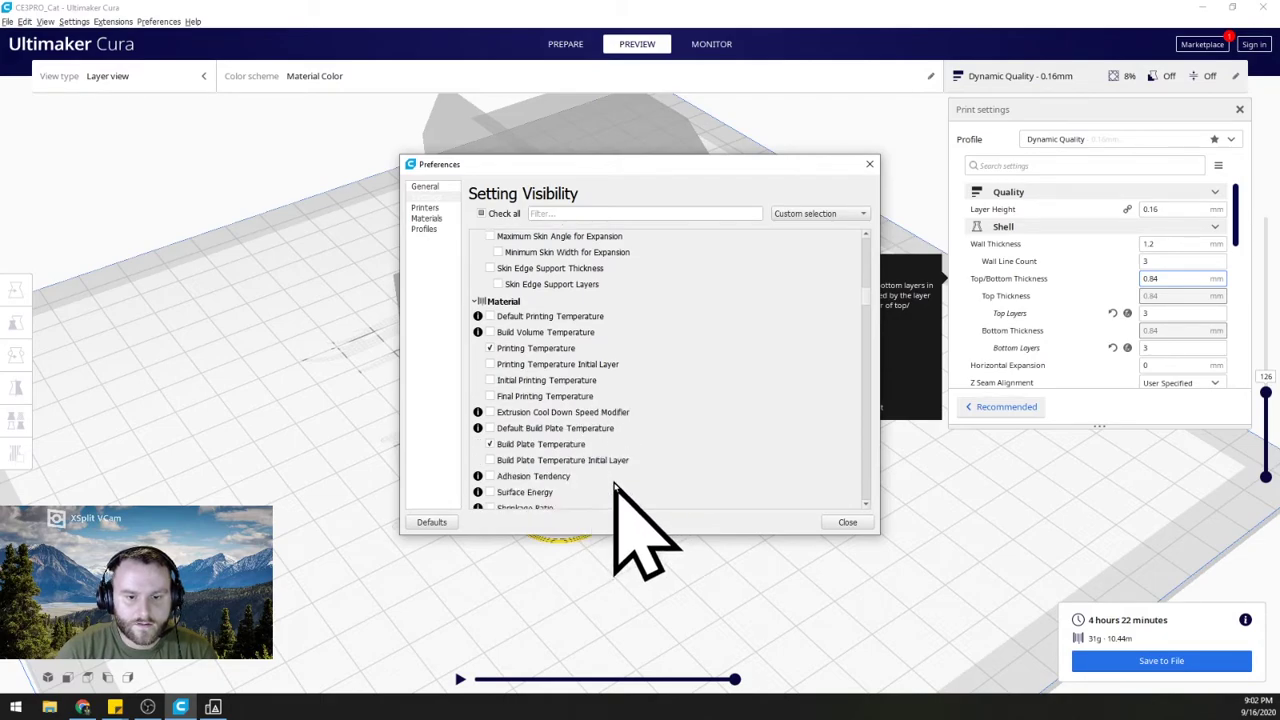
pyautogui.click(489, 364)
pyautogui.scroll(-1, 677, 425)
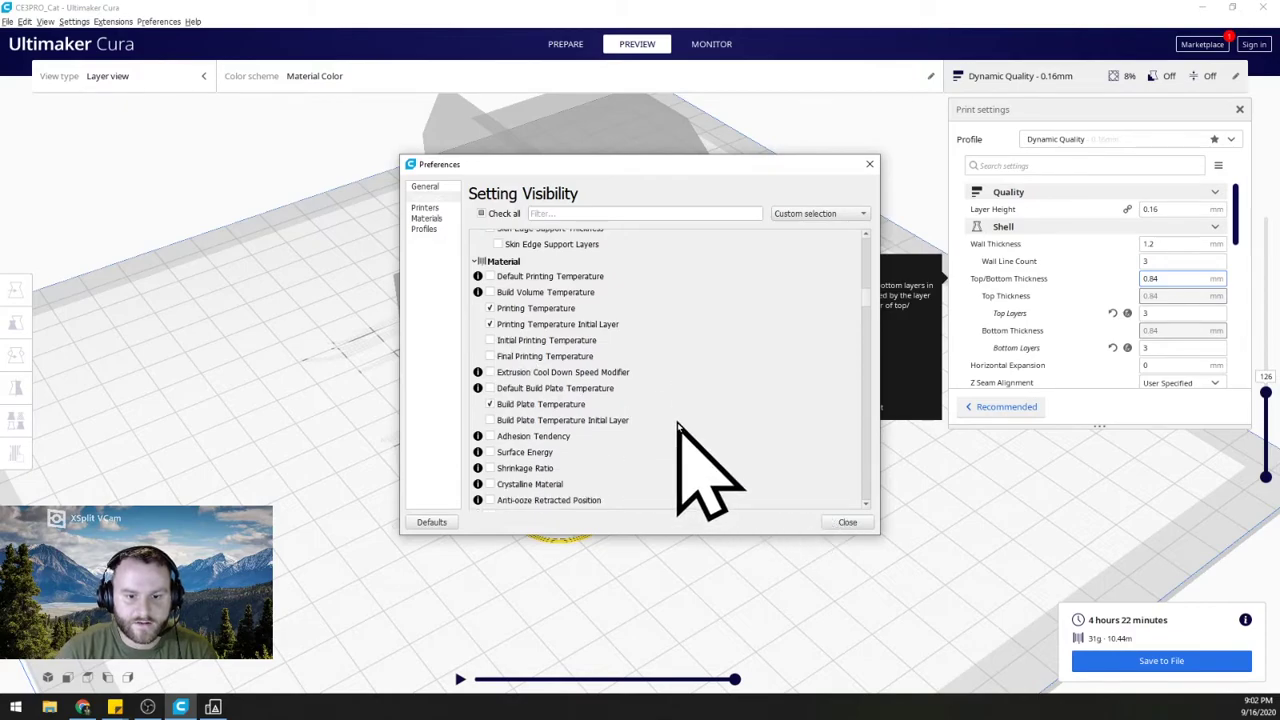
pyautogui.scroll(-6, 677, 425)
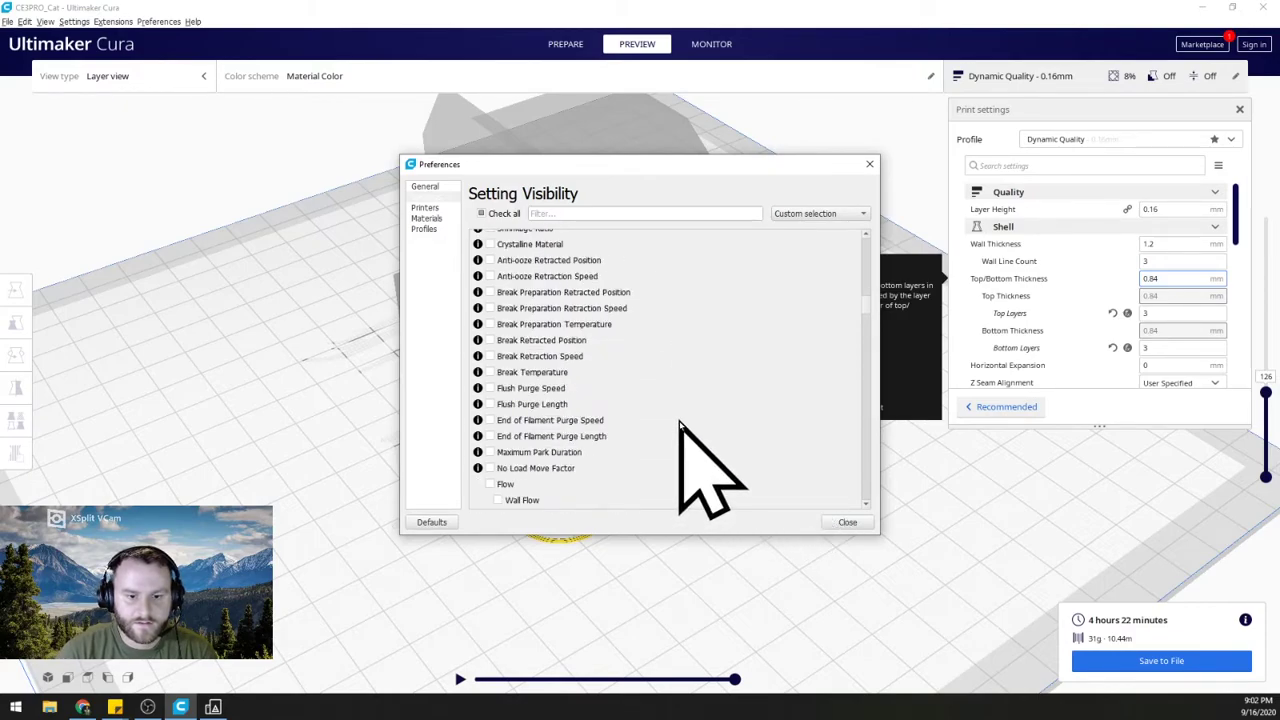
pyautogui.scroll(-3, 680, 428)
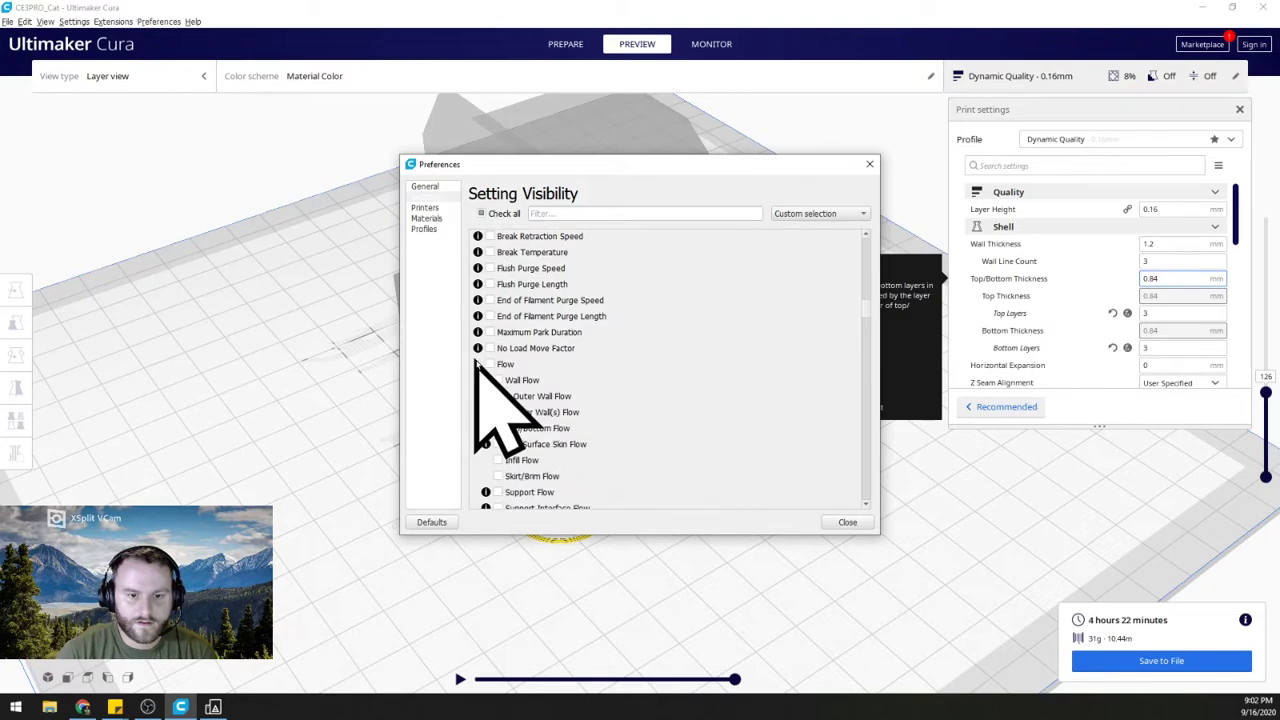
pyautogui.click(489, 364)
# Also make Initial Layer Speed and Initial Fan Speed visible.
pyautogui.scroll(-3, 714, 423)
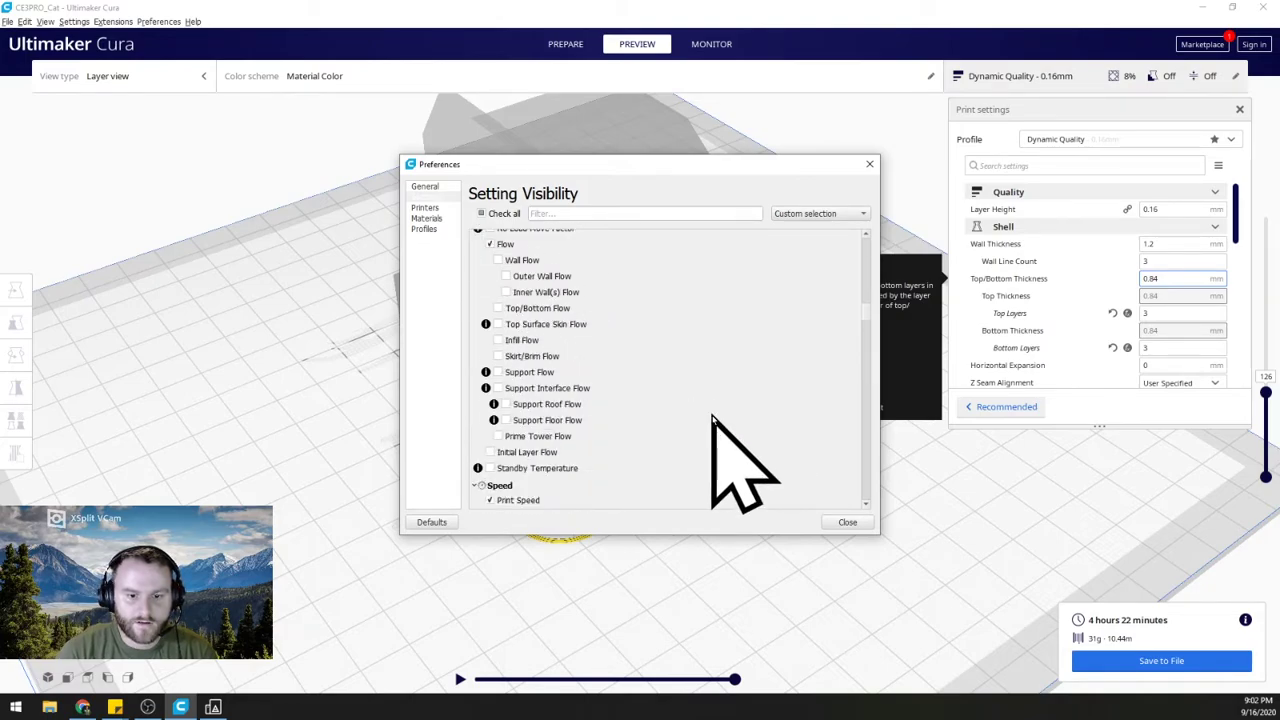
pyautogui.scroll(-3, 713, 420)
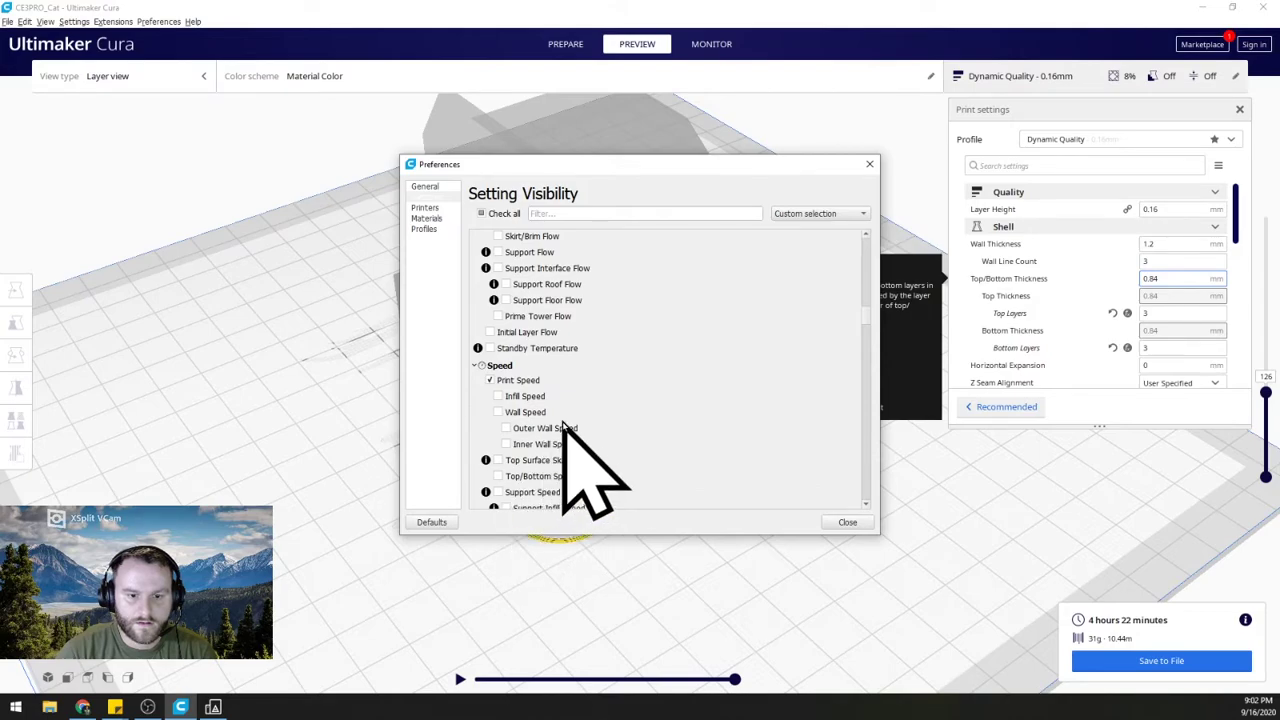
pyautogui.scroll(-1, 600, 430)
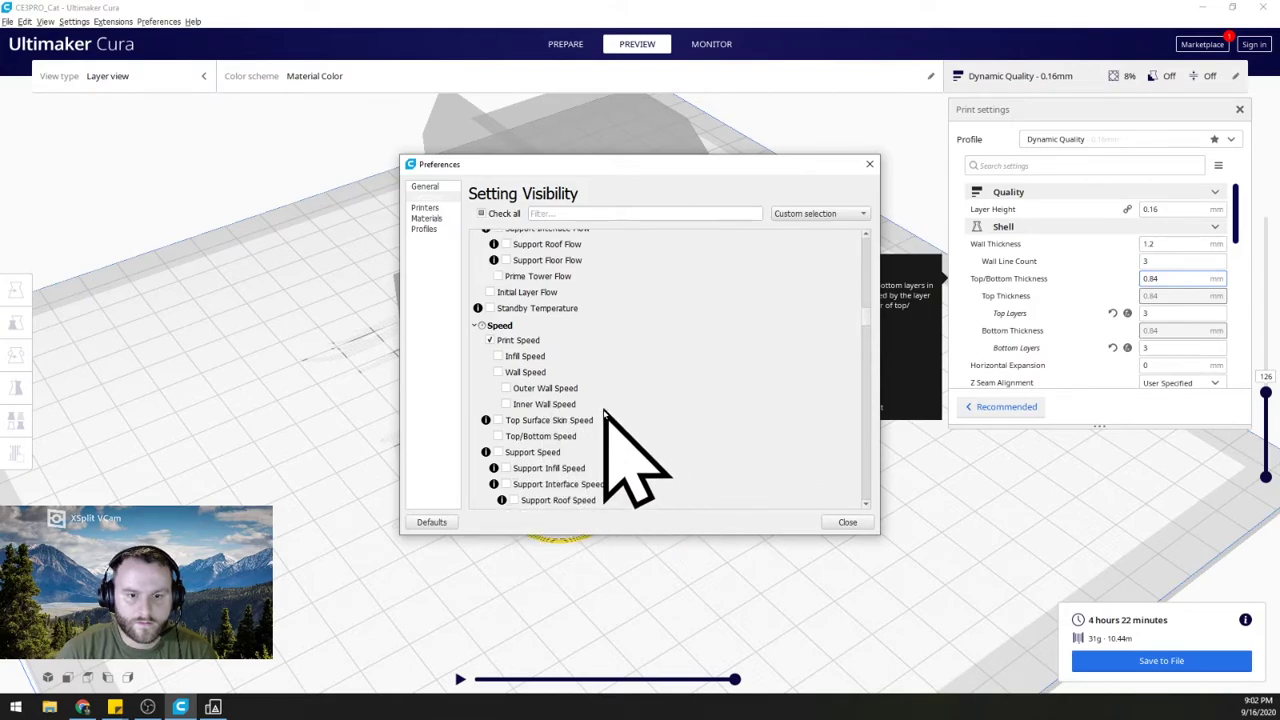
pyautogui.scroll(-2, 590, 445)
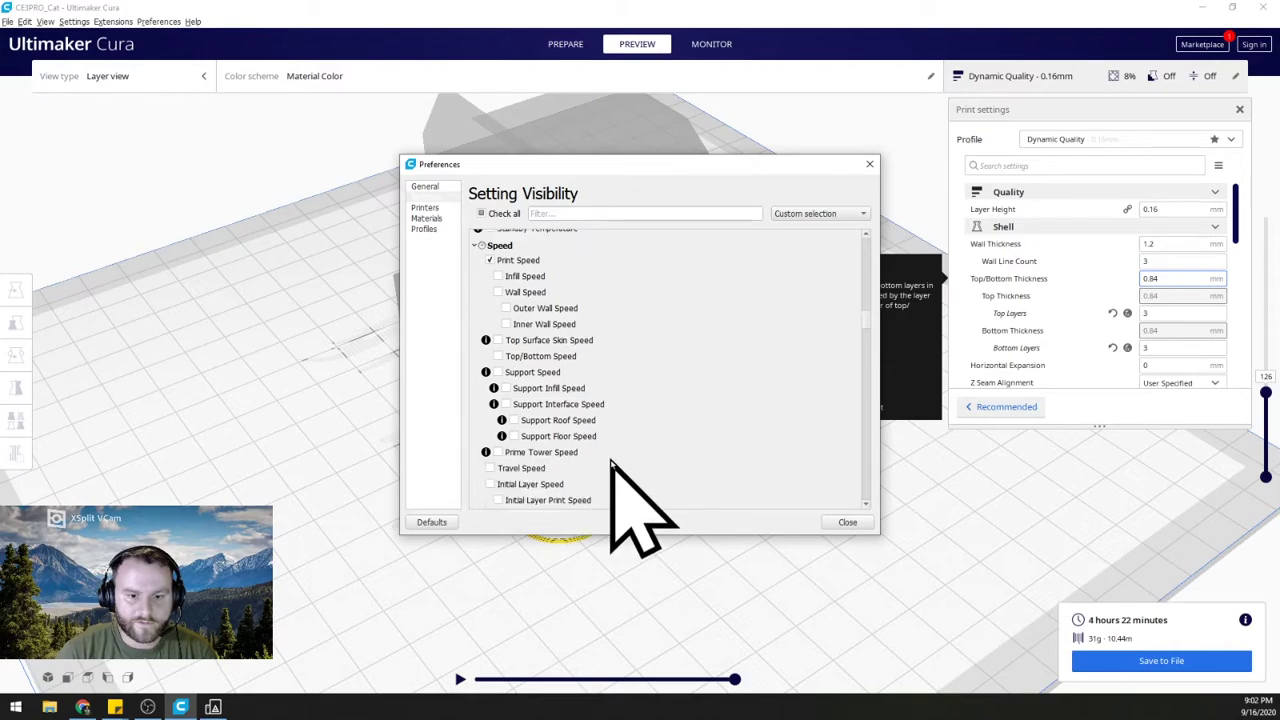
pyautogui.scroll(-1, 610, 462)
pyautogui.click(489, 445)
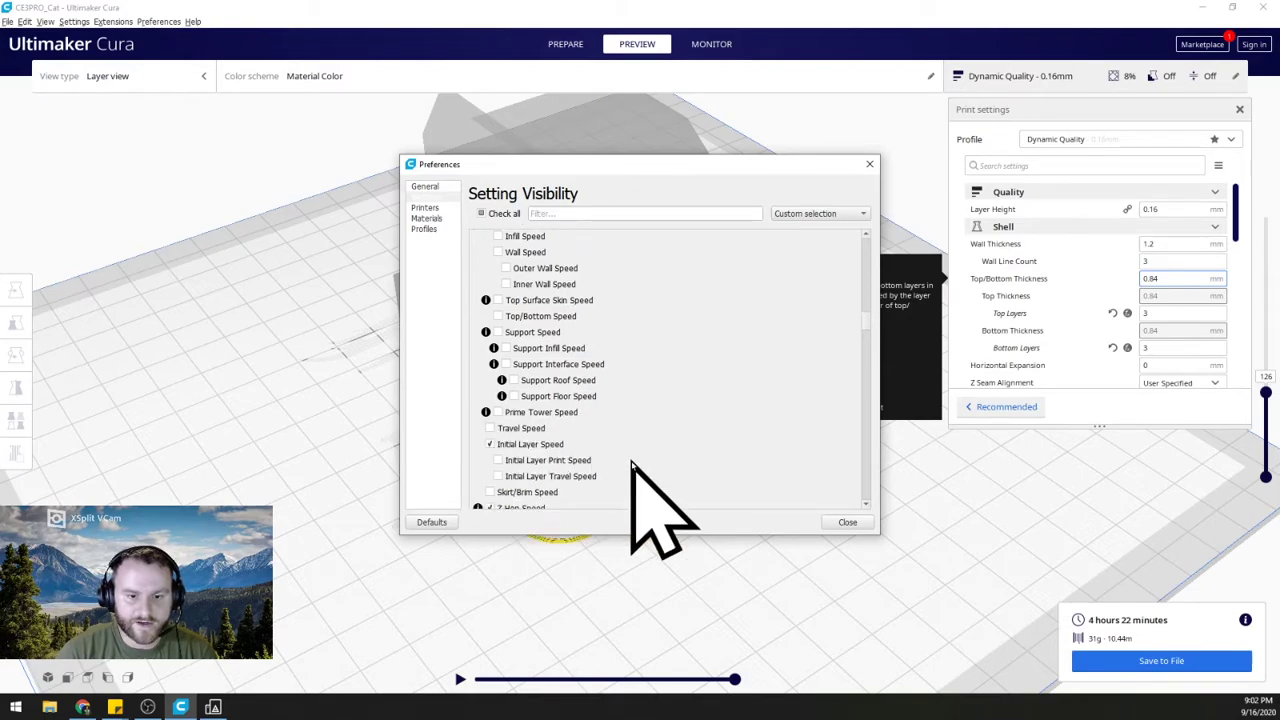
pyautogui.scroll(-2, 662, 480)
pyautogui.scroll(-6, 650, 442)
pyautogui.scroll(-12, 650, 442)
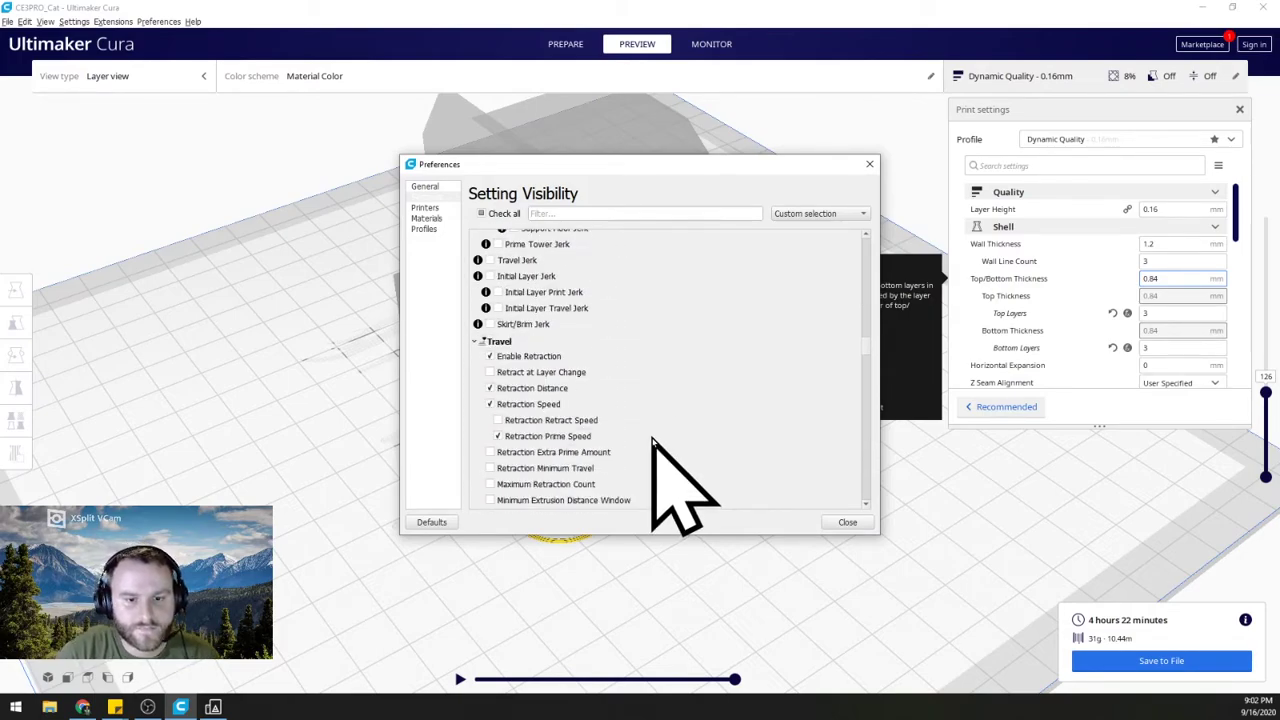
pyautogui.scroll(-6, 650, 442)
pyautogui.scroll(-3, 655, 436)
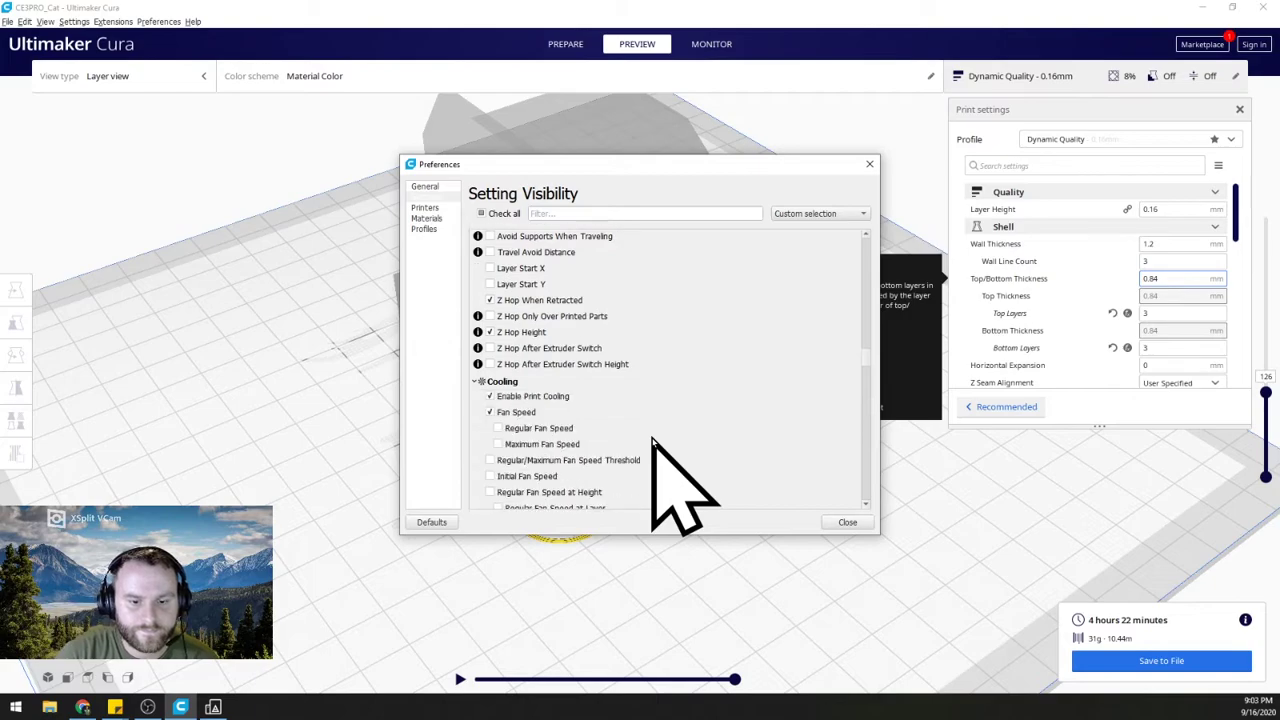
pyautogui.scroll(-1, 600, 468)
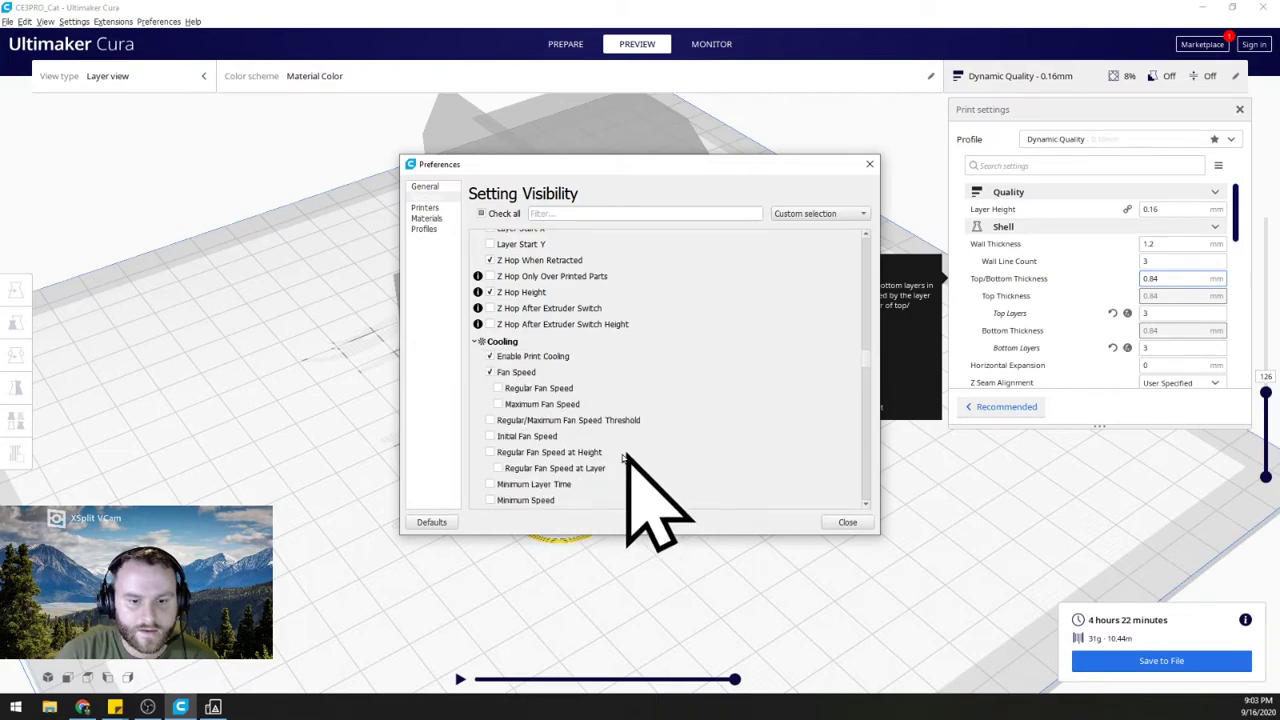
pyautogui.click(490, 437)
pyautogui.scroll(-3, 699, 458)
pyautogui.scroll(-7, 699, 458)
# Close the visibility preferences and play, pause and step the print simulation near the cat's ears.
pyautogui.click(848, 523)
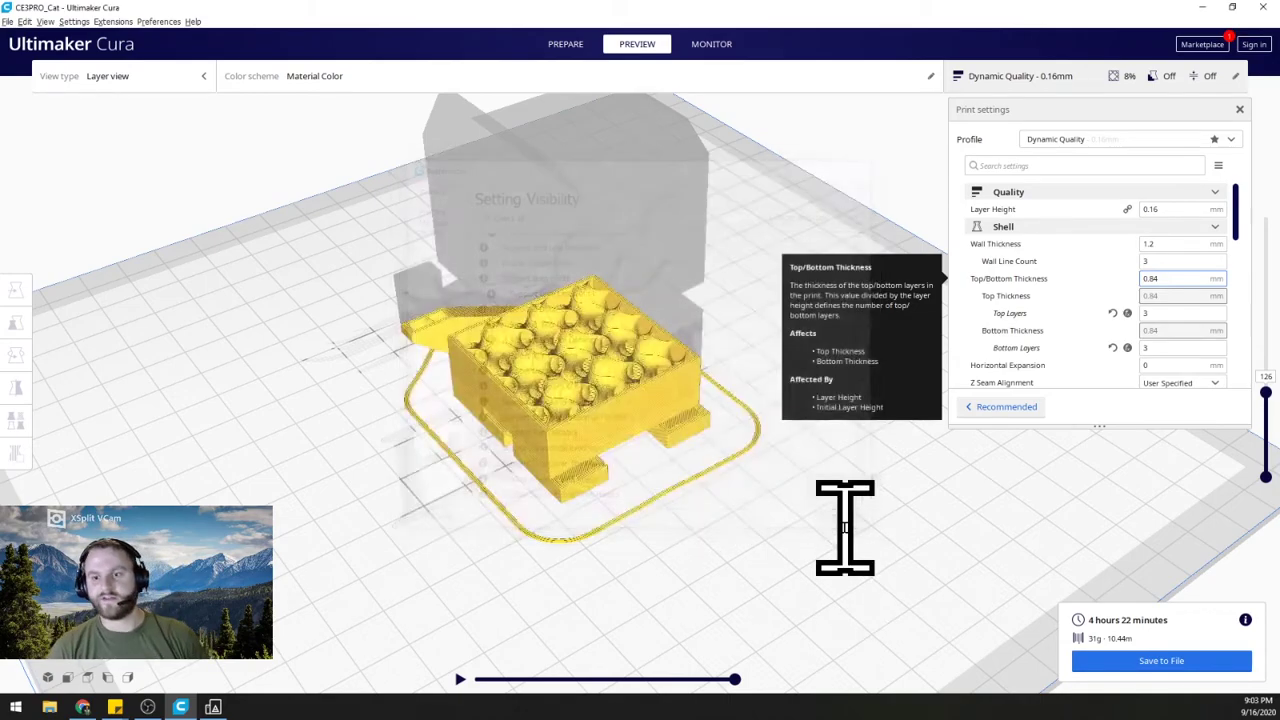
pyautogui.scroll(-1, 1088, 375)
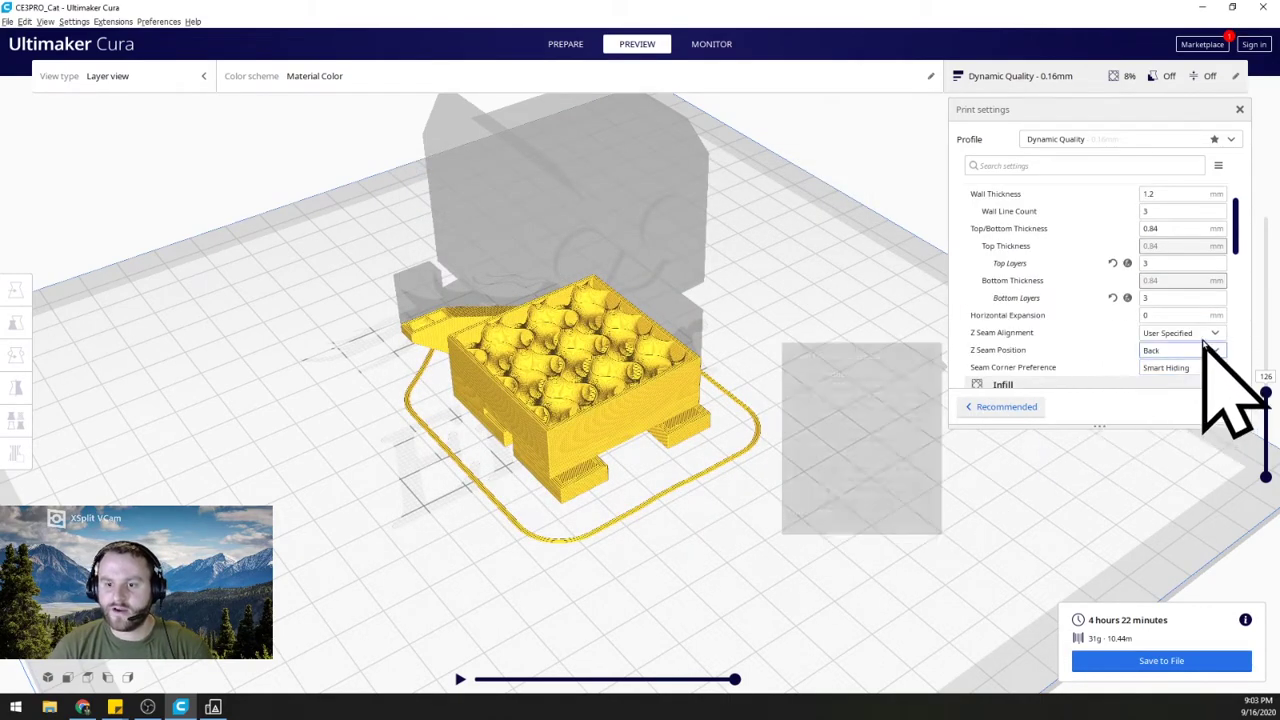
pyautogui.moveTo(920, 515); pyautogui.dragTo(785, 420, button='right')
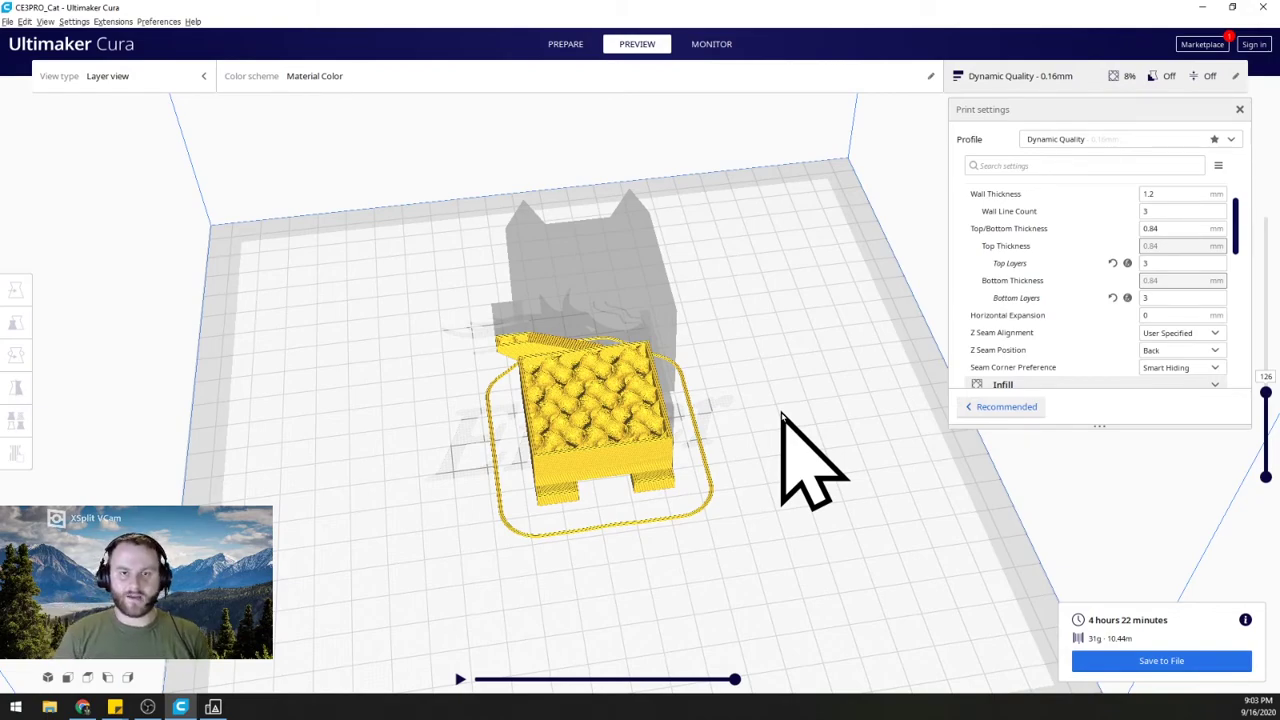
pyautogui.click(460, 679)
pyautogui.scroll(3, 545, 483)
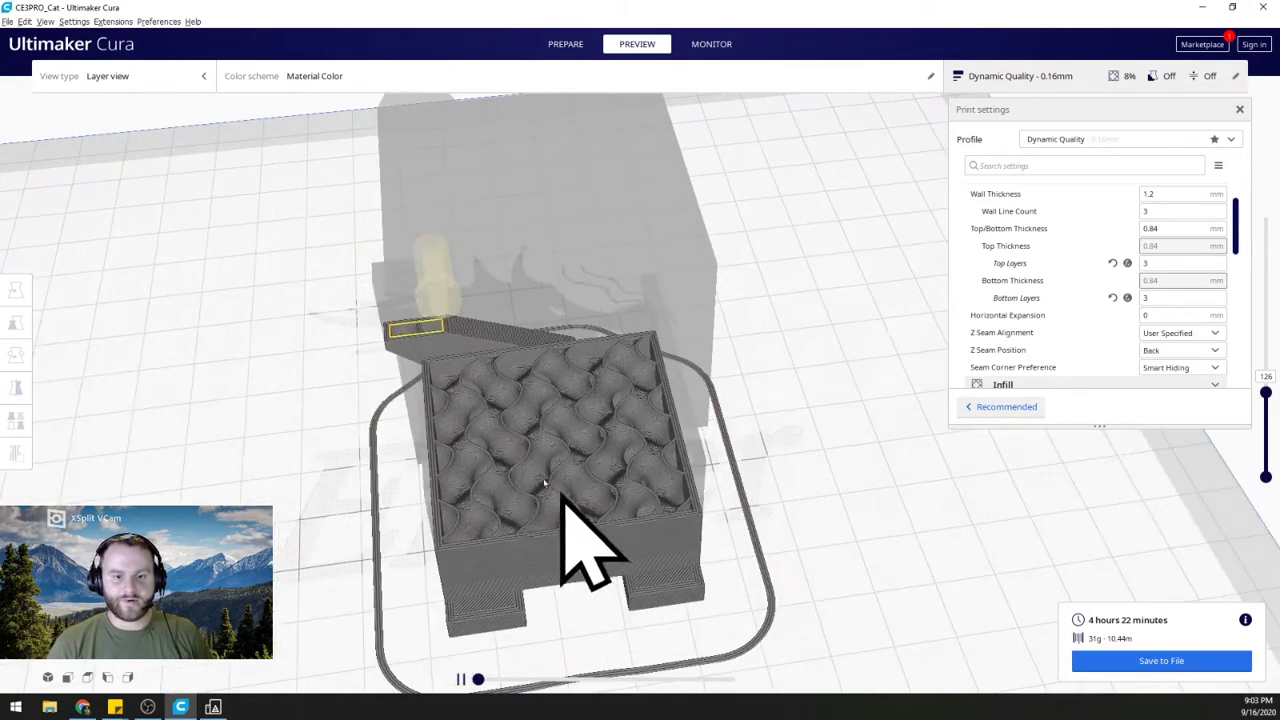
pyautogui.click(462, 679)
pyautogui.moveTo(478, 679)
pyautogui.mouseDown()
pyautogui.moveTo(458, 680)
pyautogui.moveTo(486, 681)
pyautogui.mouseUp()
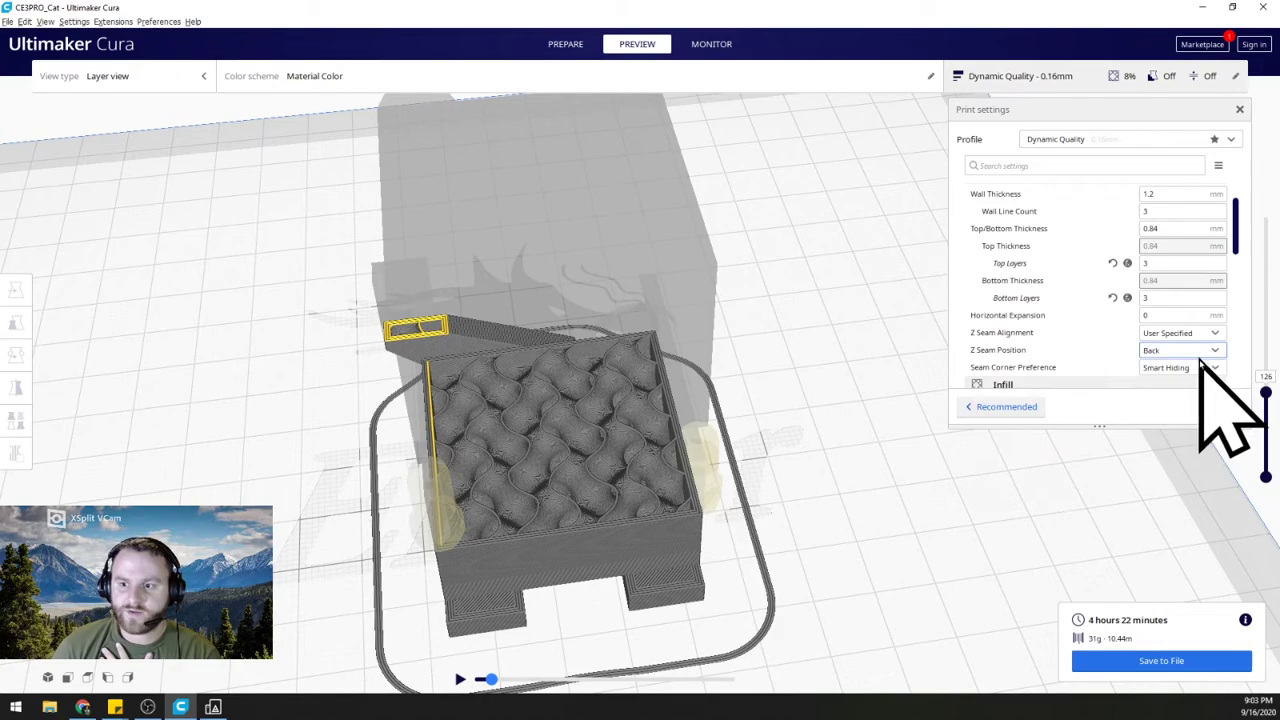
# Show the Z Seam Position dropdown's choices.
pyautogui.scroll(-5, 1190, 420)
pyautogui.scroll(3, 1200, 310)
pyautogui.click(1207, 252)
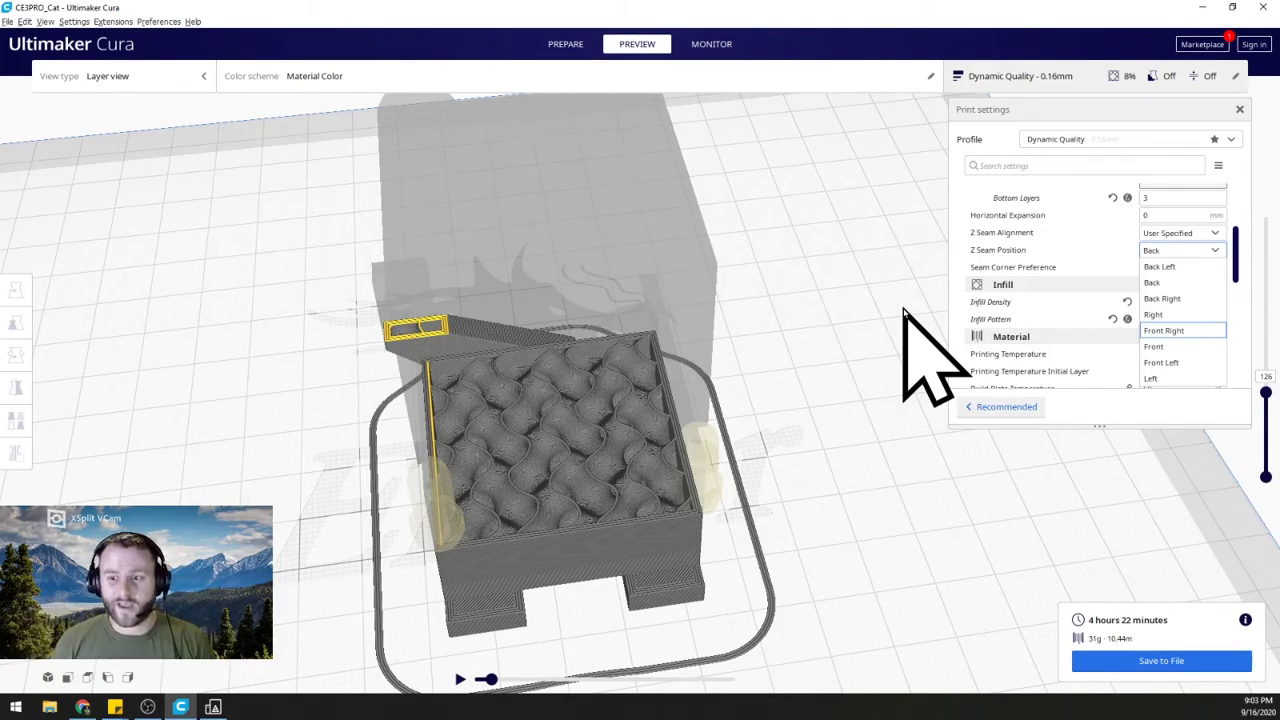
# Set Z Seam Alignment to Sharpest Corner and re-slice the cat.
pyautogui.scroll(-3, 835, 395)
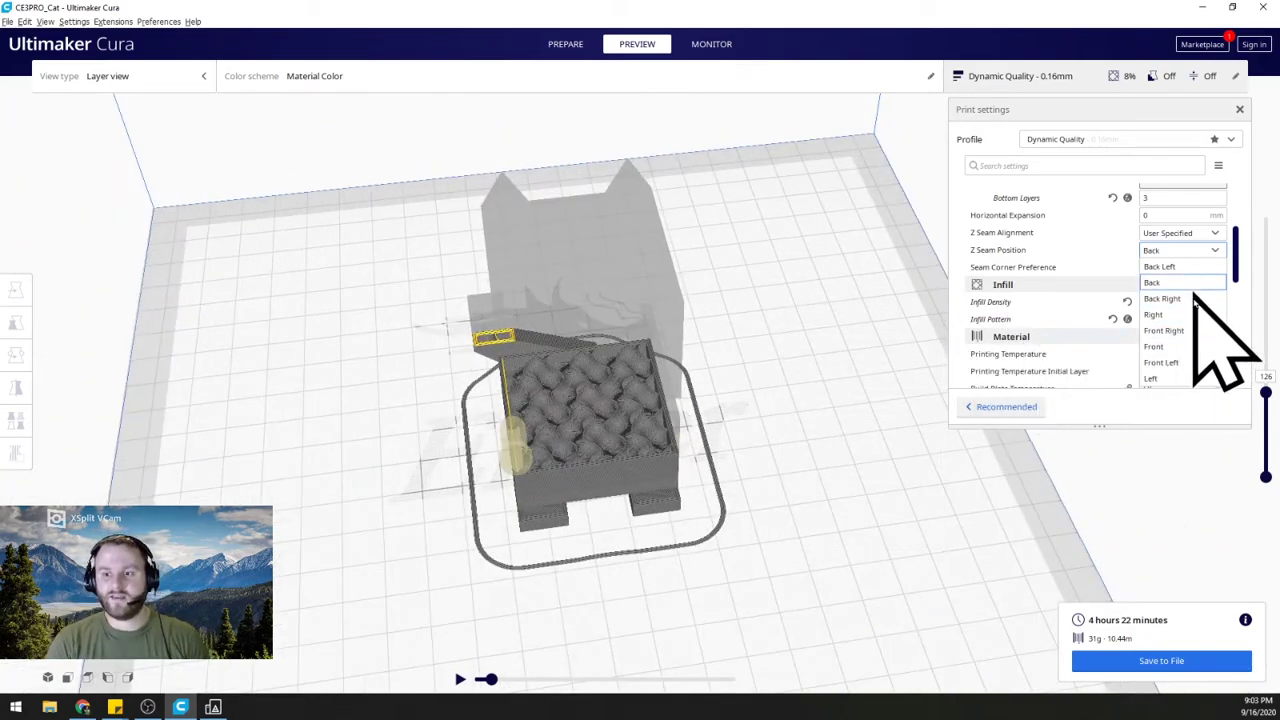
pyautogui.click(1110, 283)
pyautogui.click(1165, 267)
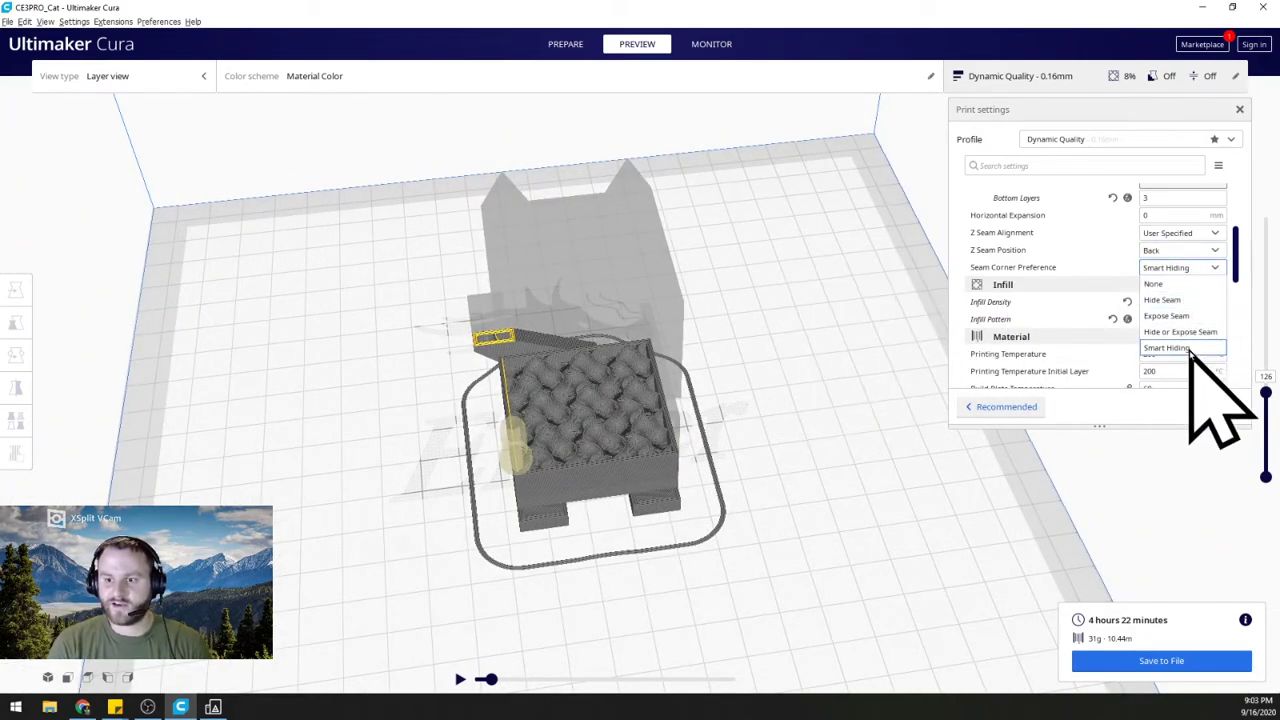
pyautogui.click(1190, 350)
pyautogui.click(1165, 250)
pyautogui.click(1205, 232)
pyautogui.click(1145, 292)
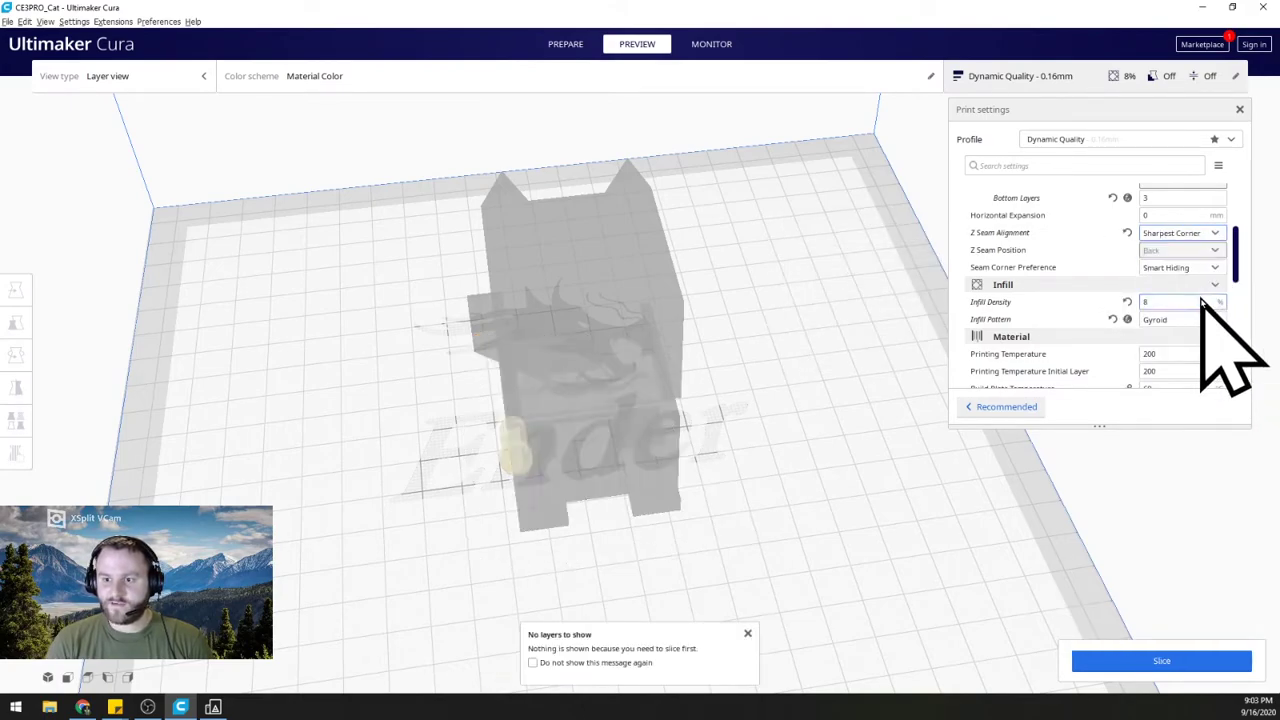
pyautogui.click(1160, 660)
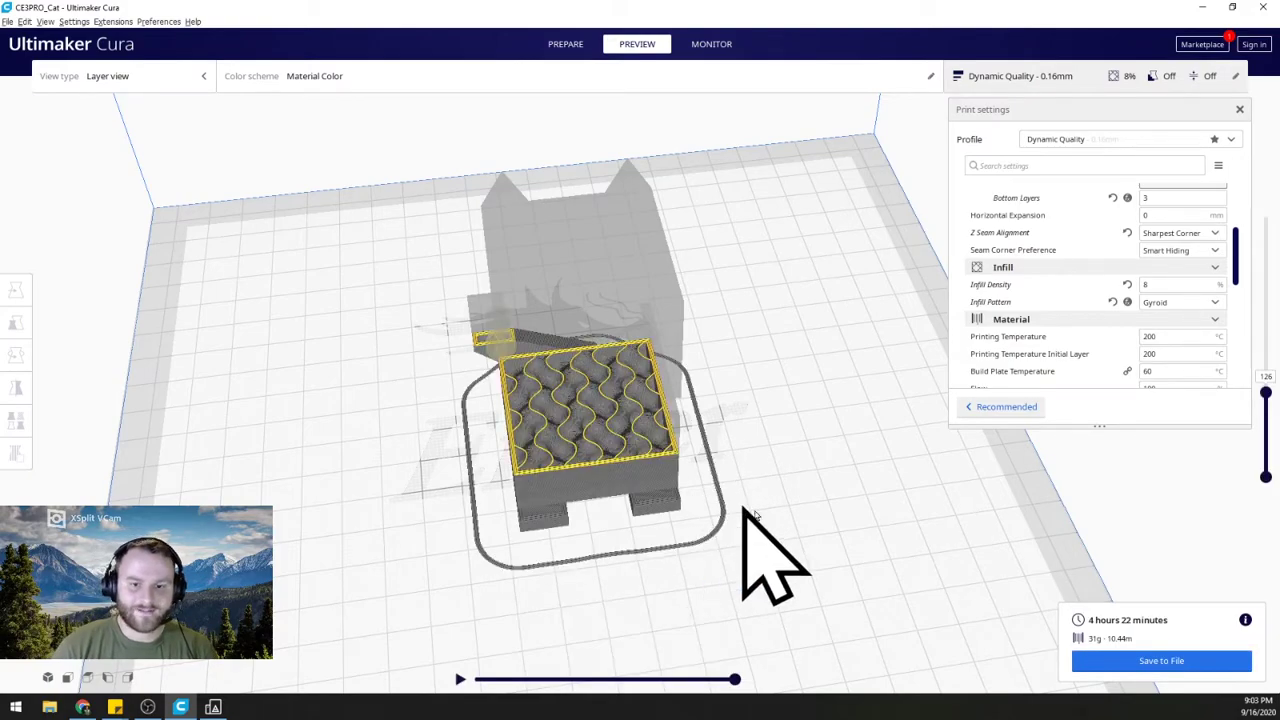
pyautogui.moveTo(471, 680)
pyautogui.mouseDown()
pyautogui.moveTo(557, 681)
pyautogui.moveTo(482, 680)
pyautogui.mouseUp()
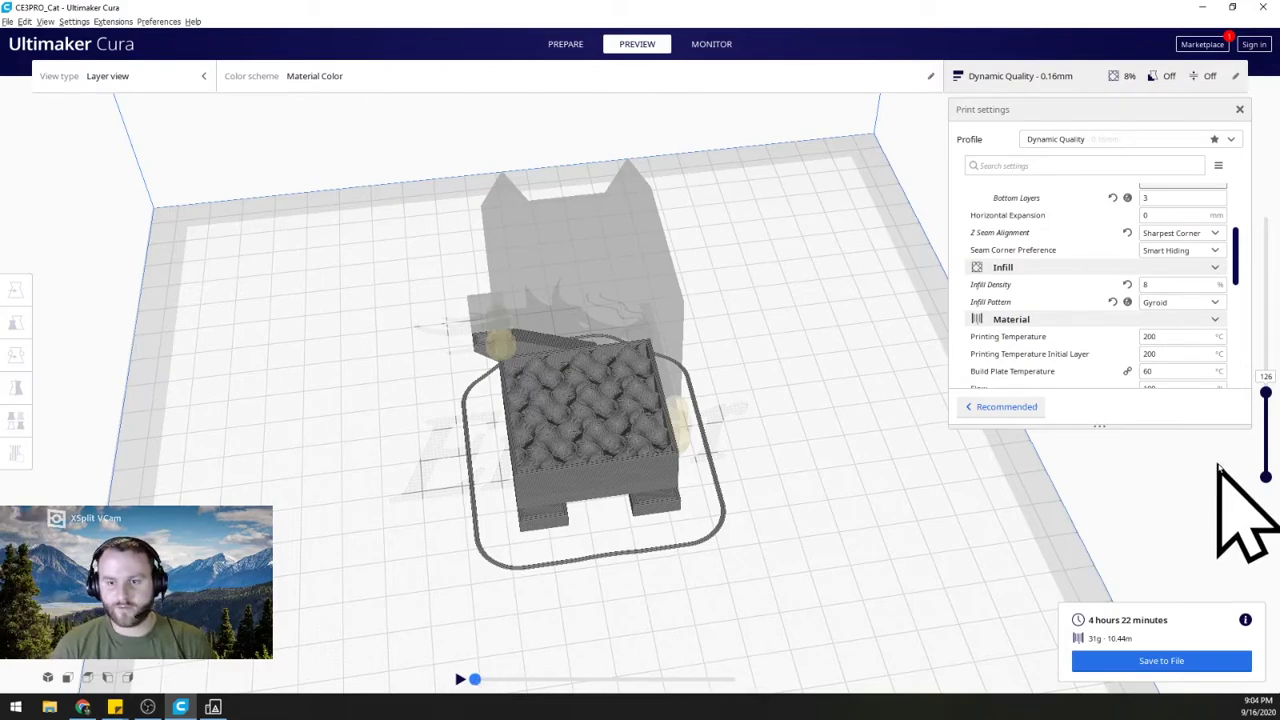
# Raise the layer slider to top layer 251 and play the print simulation.
pyautogui.moveTo(1266, 392); pyautogui.dragTo(1266, 325)
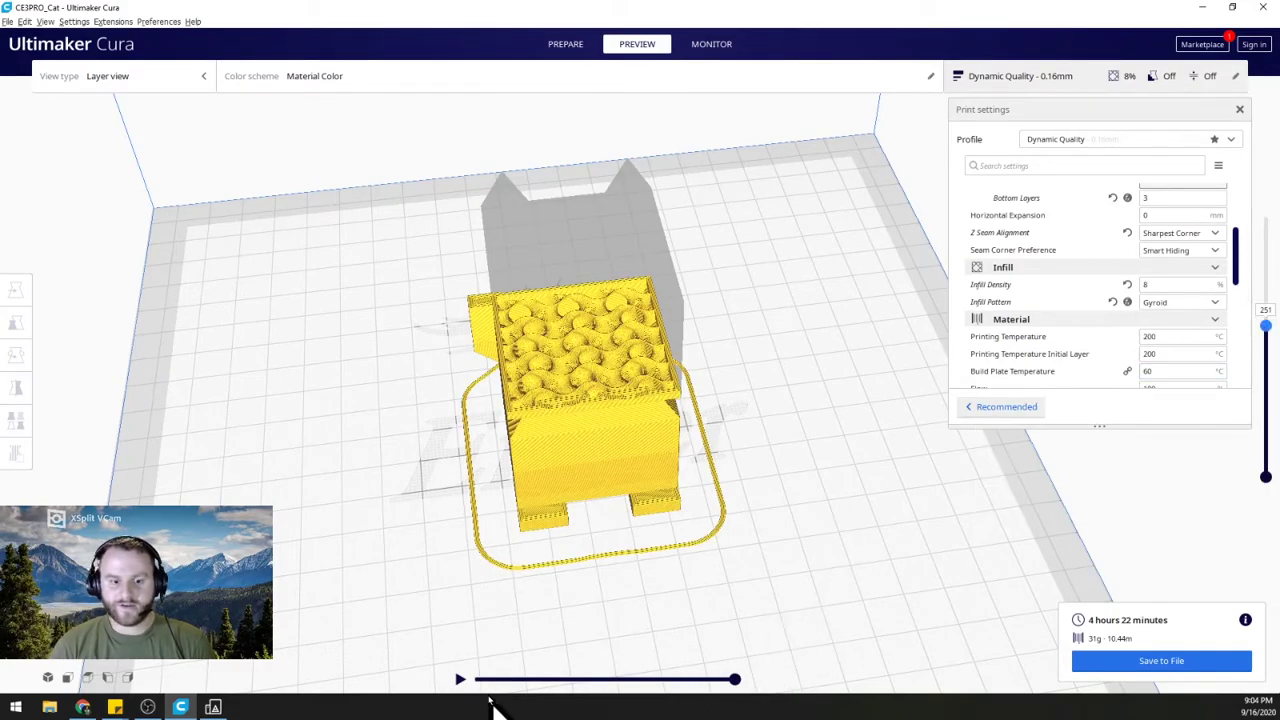
pyautogui.click(460, 680)
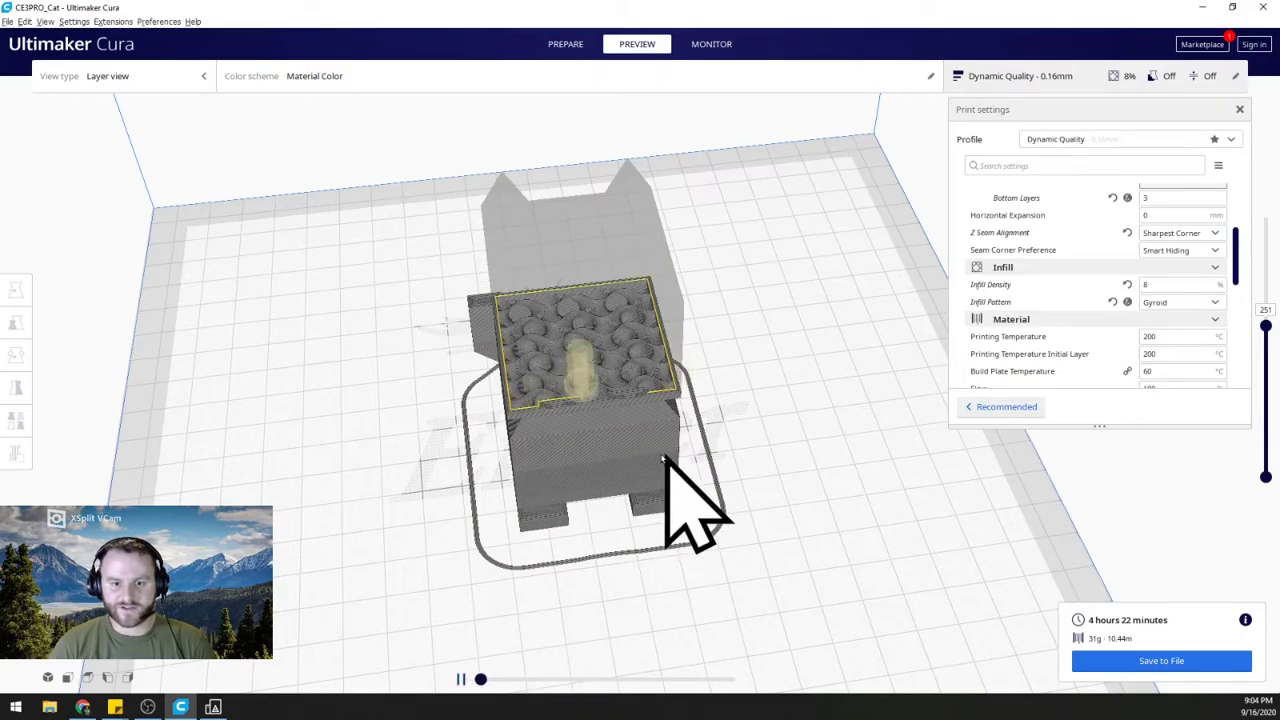
pyautogui.scroll(-2, 620, 470)
pyautogui.scroll(5, 645, 485)
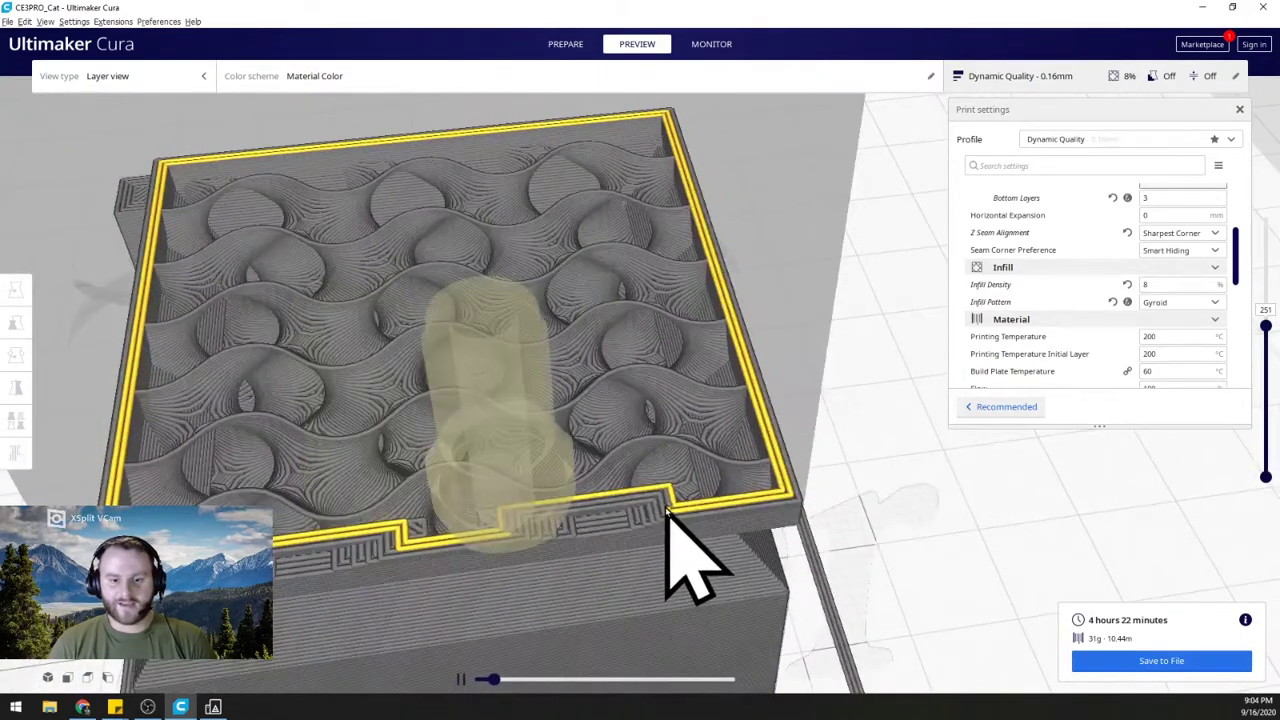
pyautogui.click(530, 688)
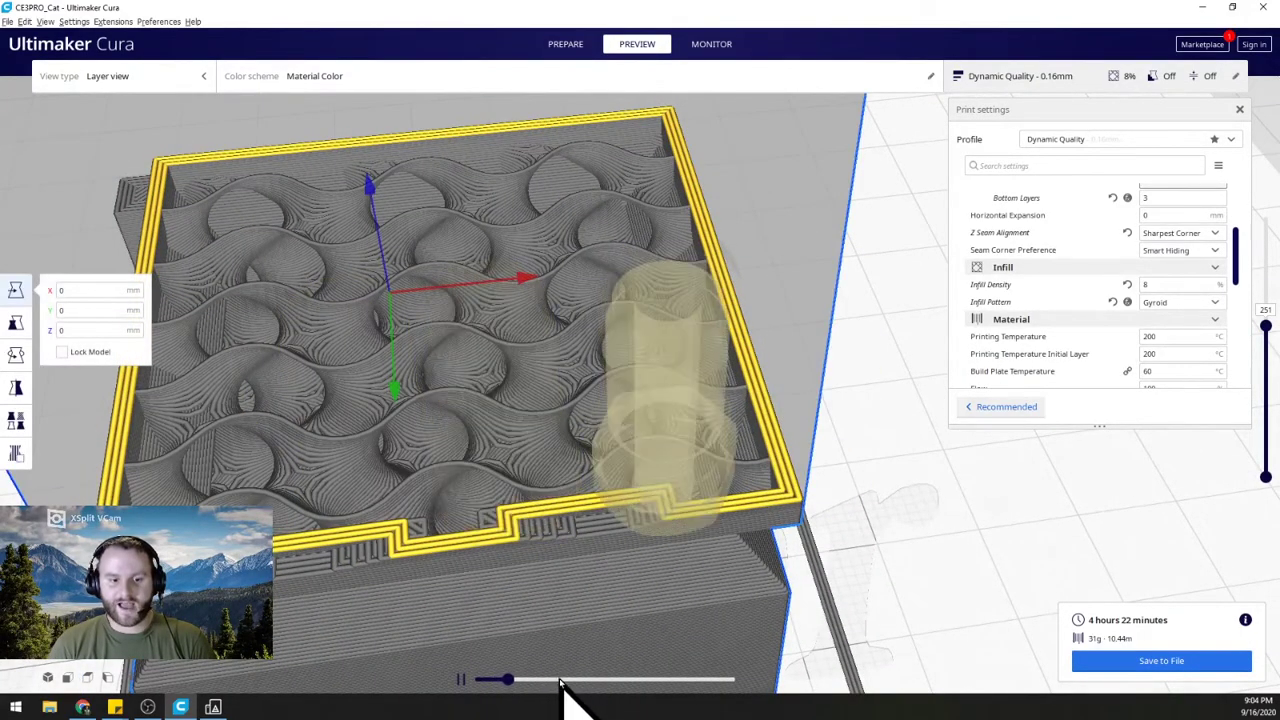
pyautogui.scroll(-6, 851, 523)
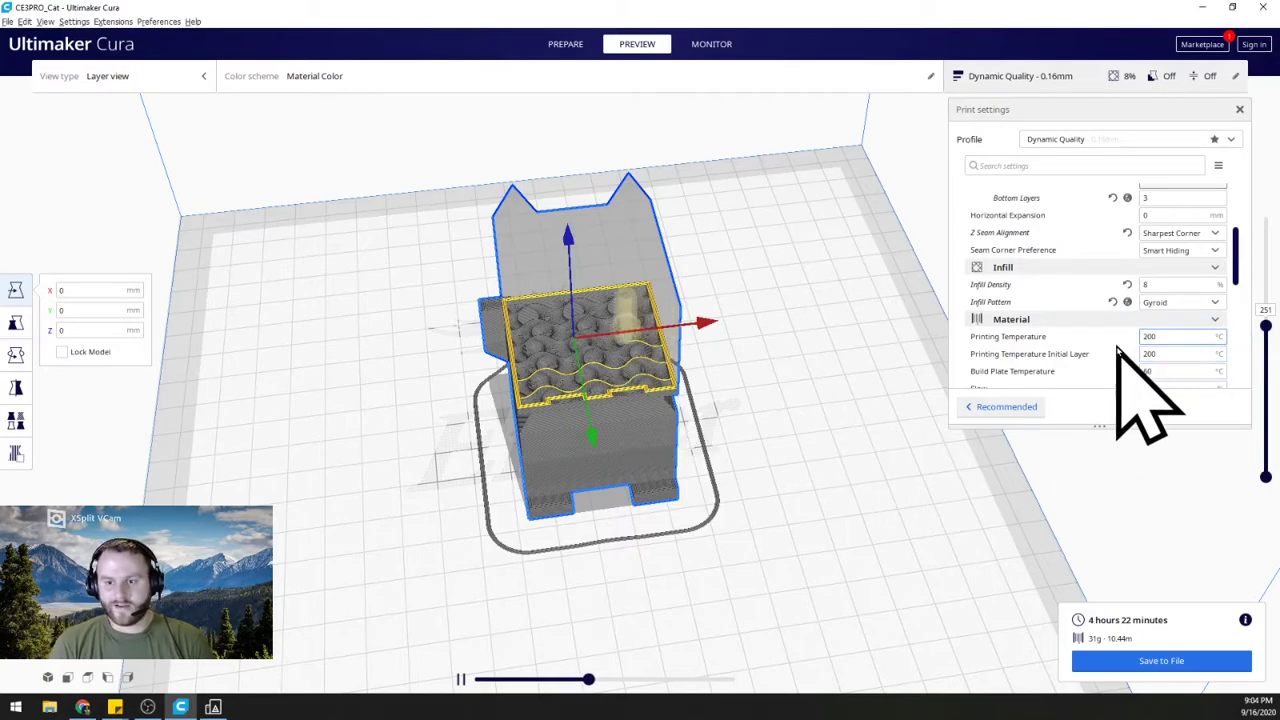
# Enter 205 °C for Printing Temperature Initial Layer and commit it.
pyautogui.scroll(-1, 1180, 360)
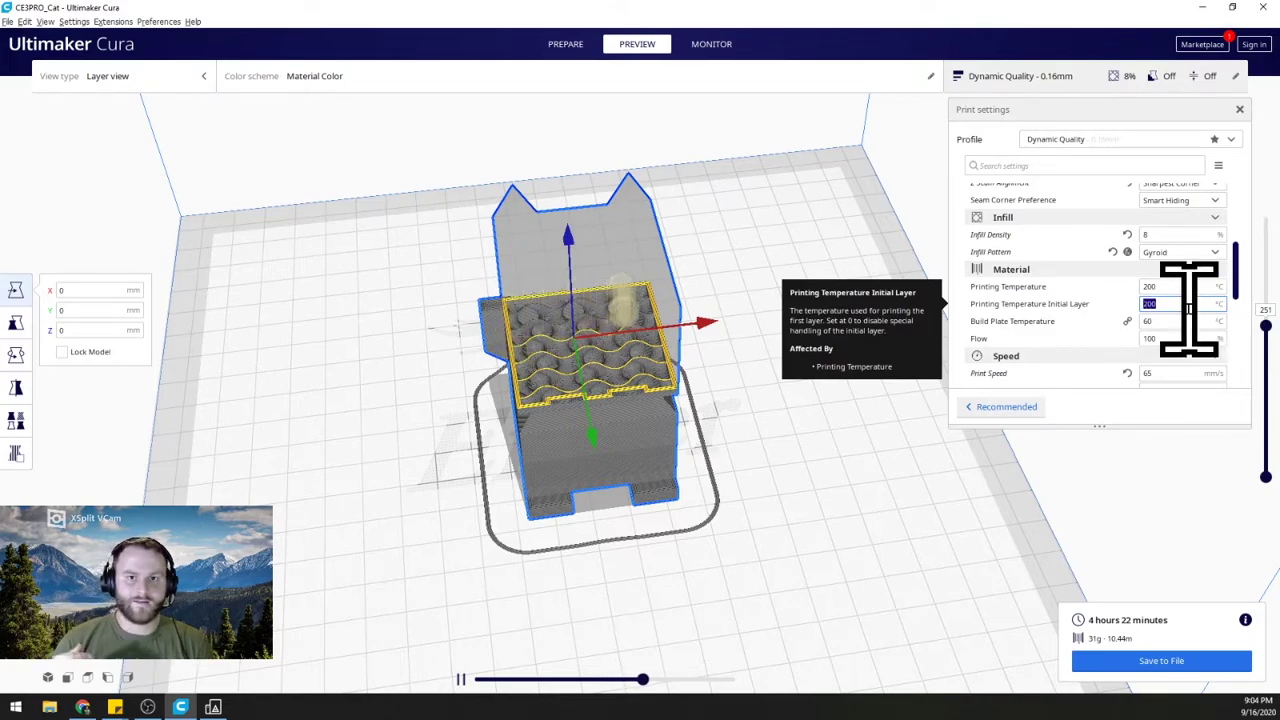
pyautogui.write('205')
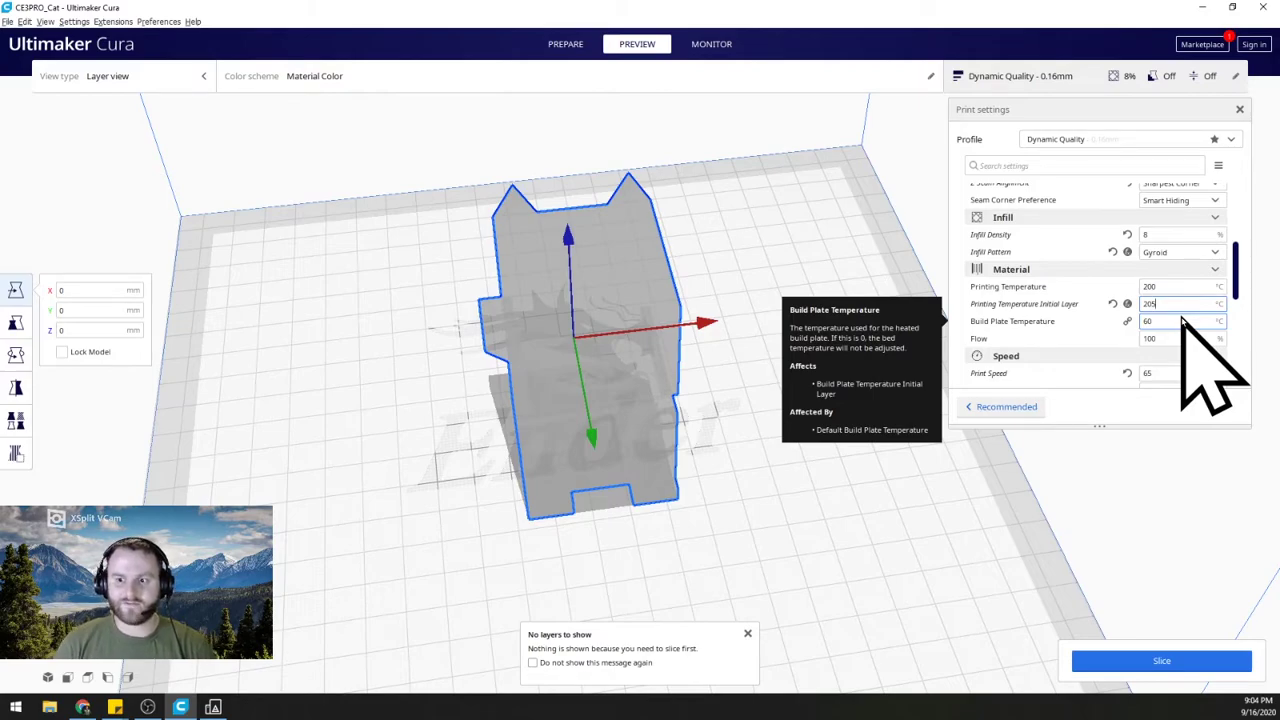
pyautogui.scroll(-2, 1190, 350)
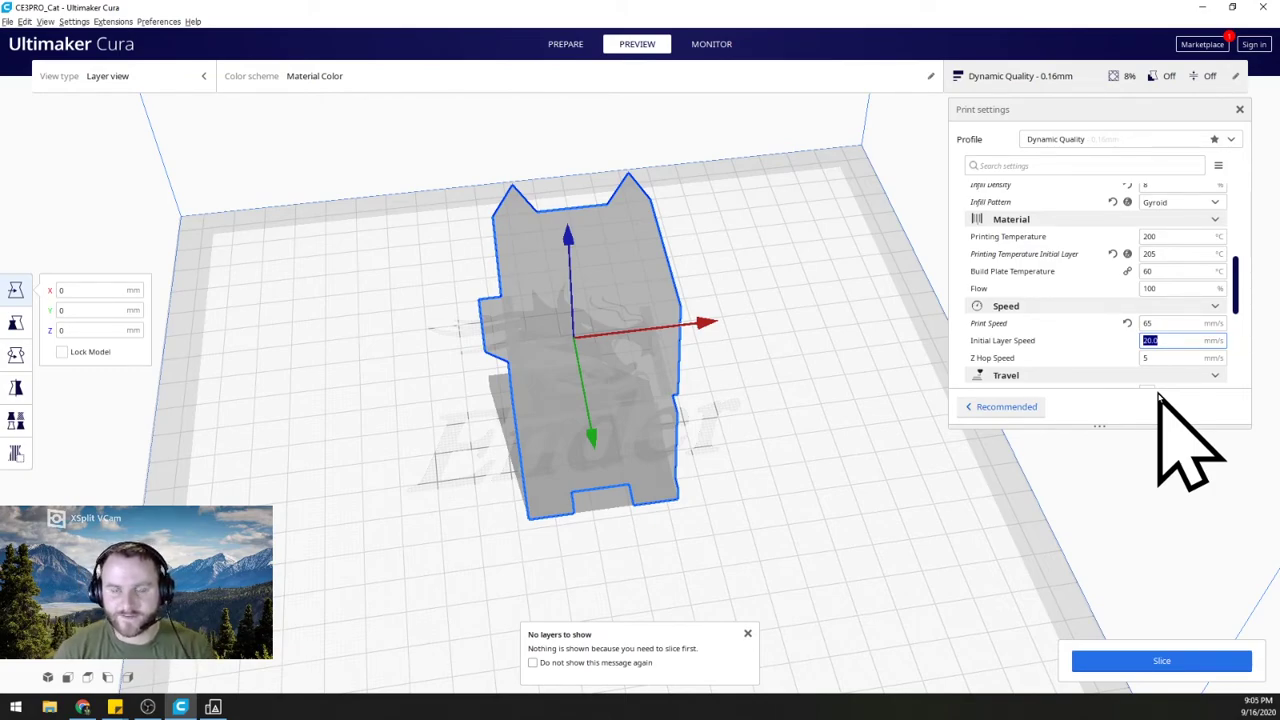
pyautogui.click(1172, 289)
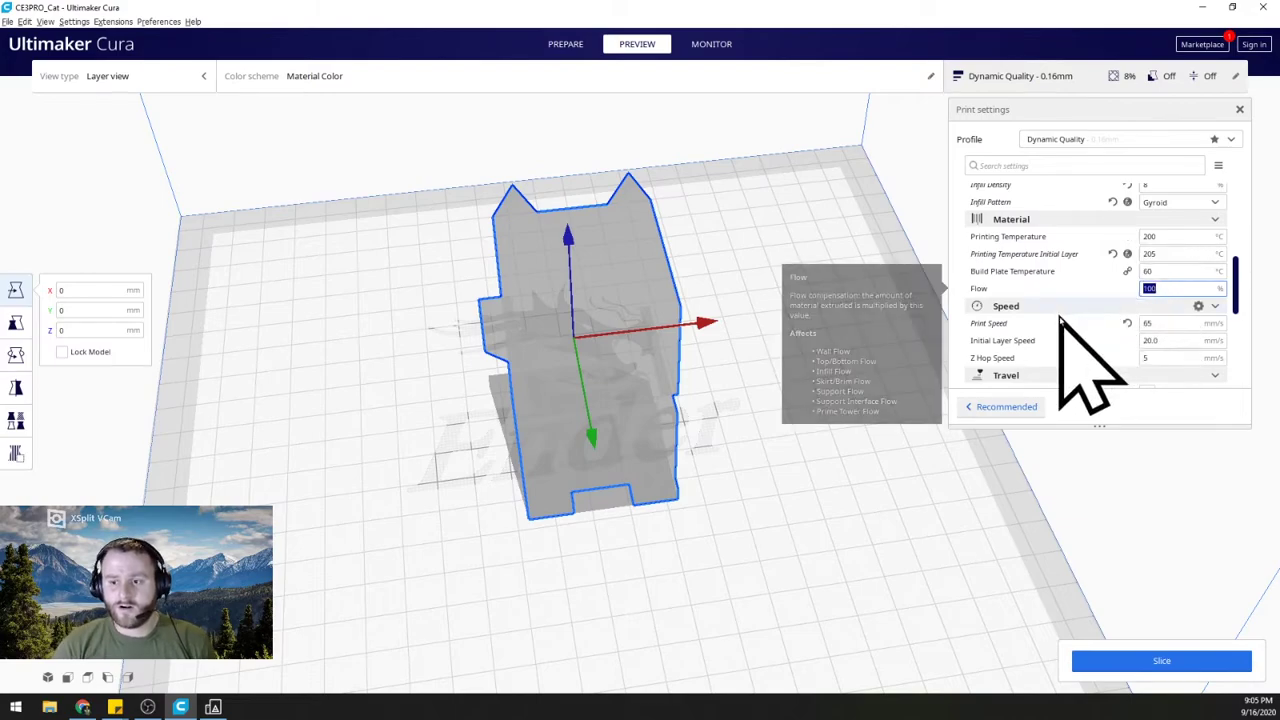
# Set Initial Fan Speed to 0% in Cooling, leaving Fan Speed at 100%.
pyautogui.scroll(-1, 1066, 343)
pyautogui.scroll(-1, 1072, 355)
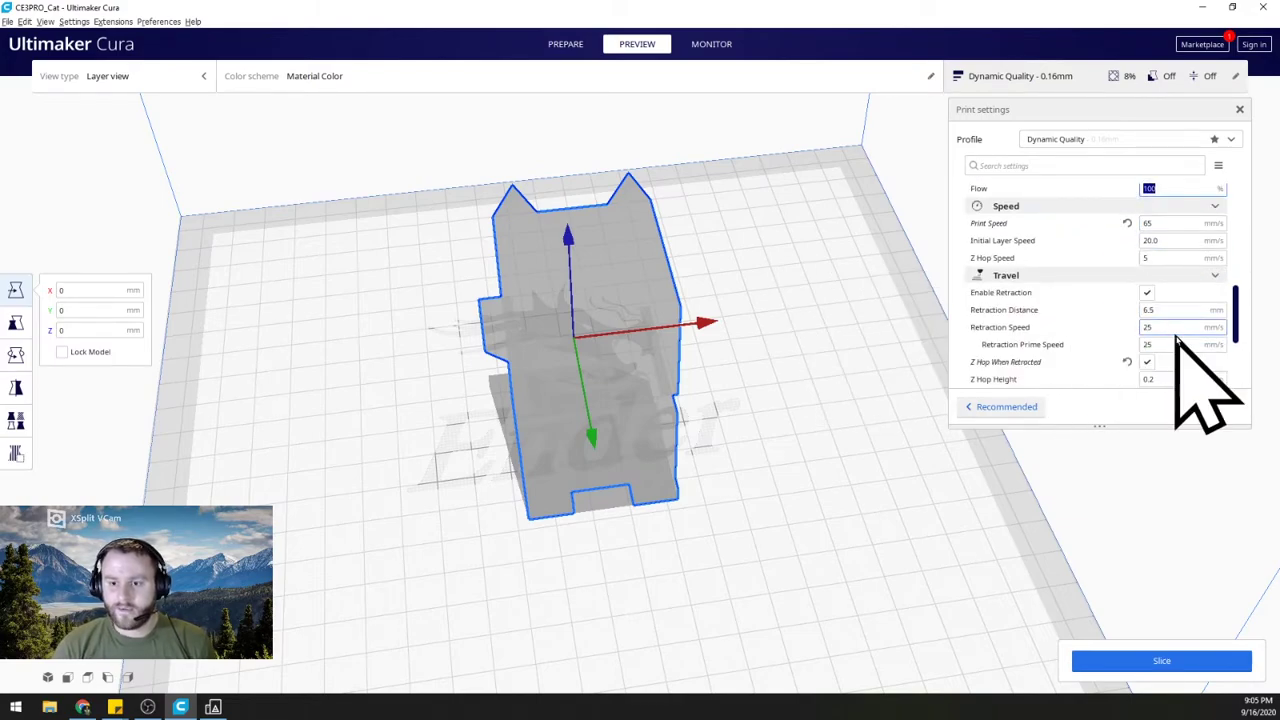
pyautogui.scroll(-1, 1182, 349)
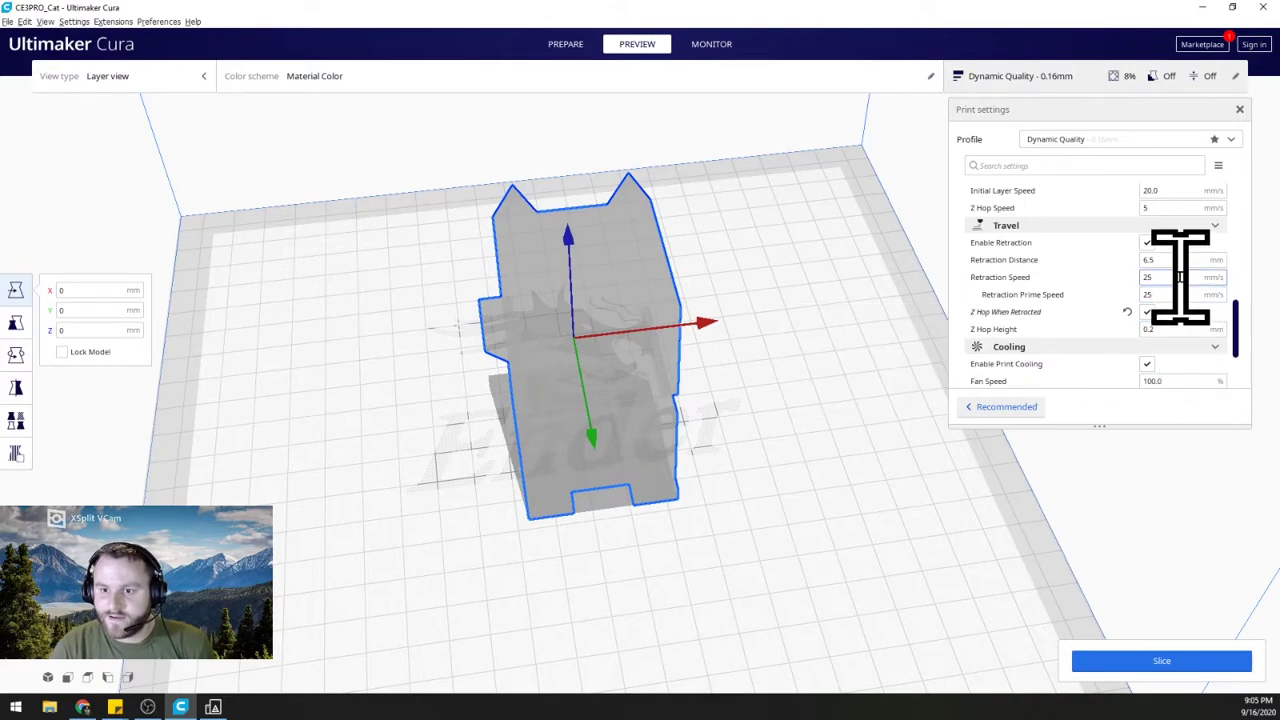
pyautogui.scroll(-1, 1185, 330)
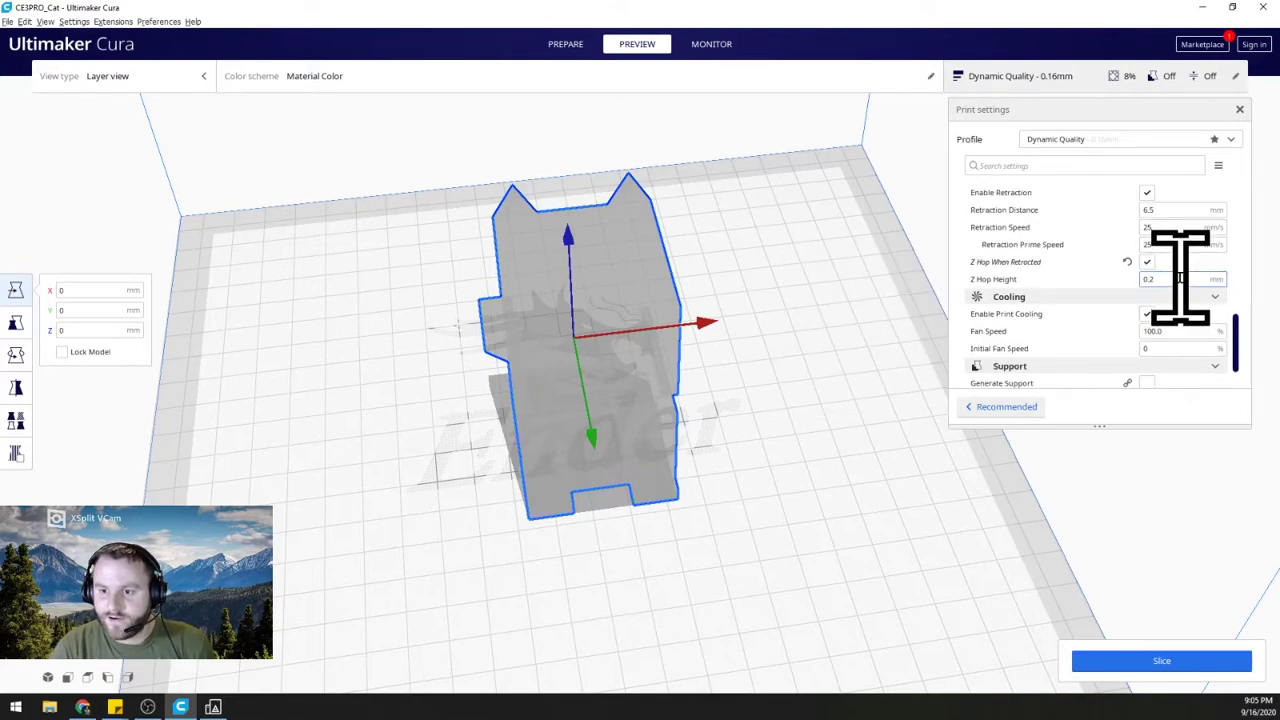
pyautogui.click(1180, 346)
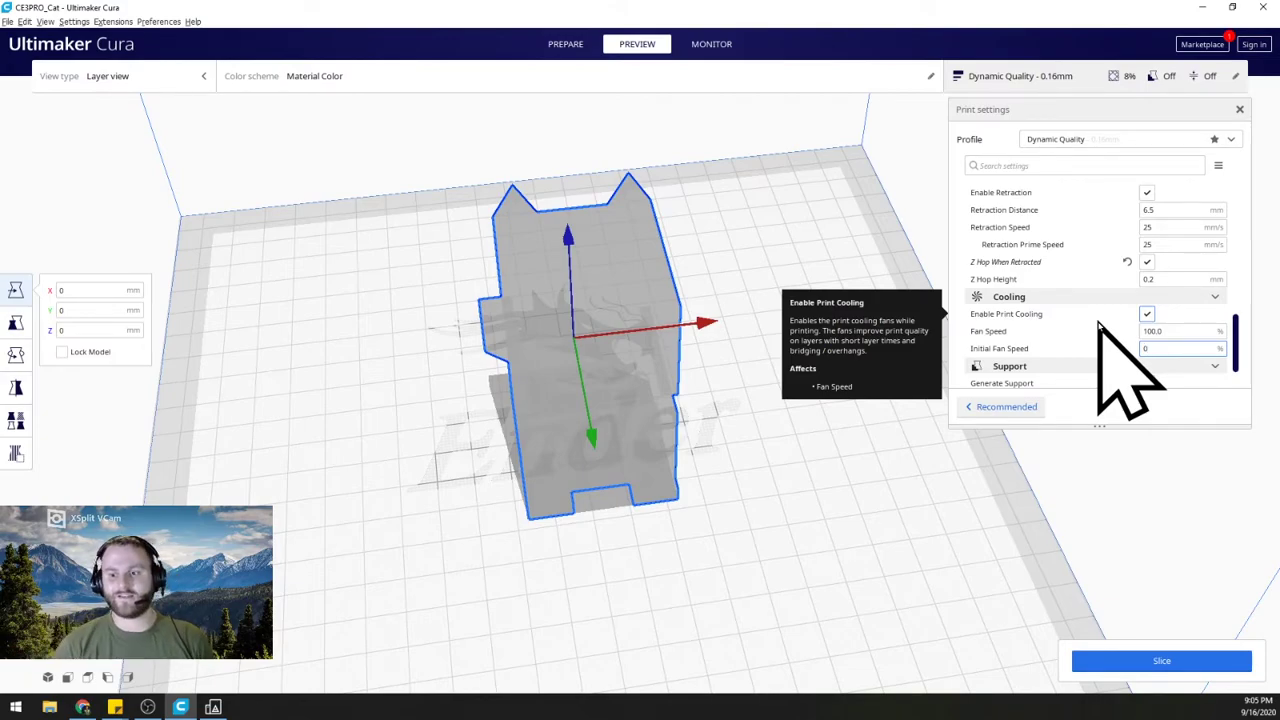
pyautogui.scroll(-3, 1100, 326)
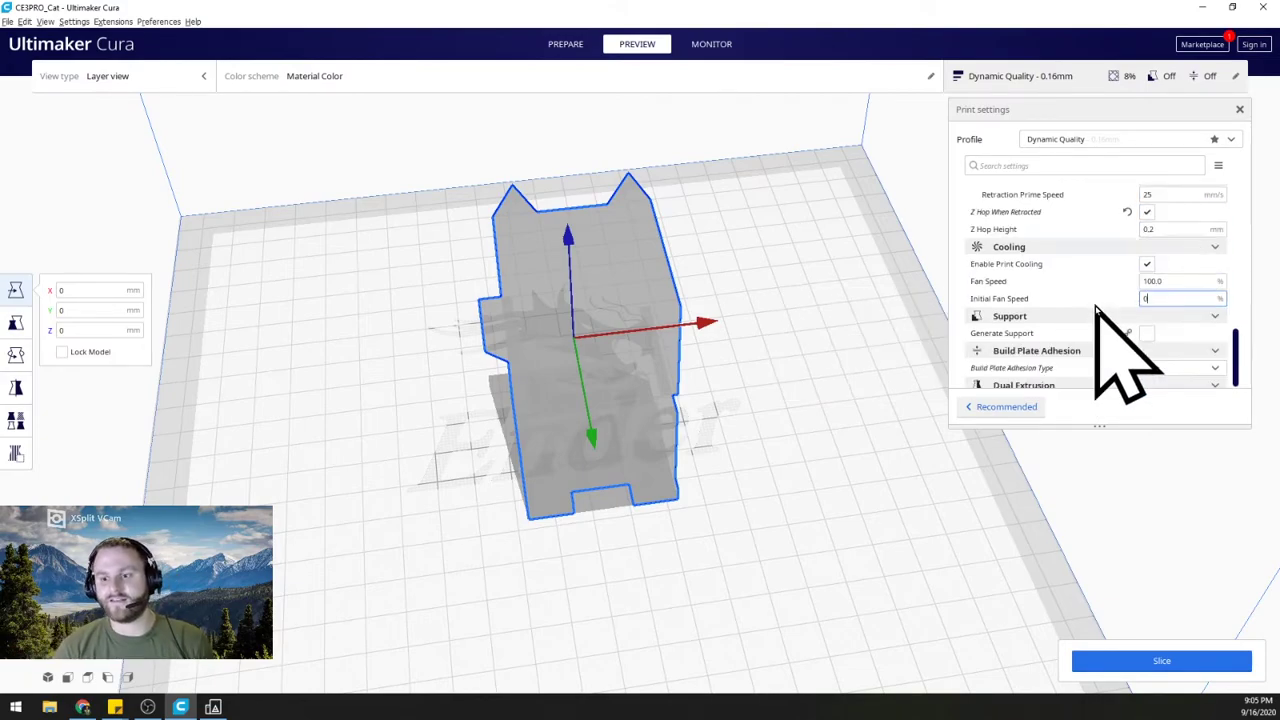
pyautogui.doubleClick(1185, 275)
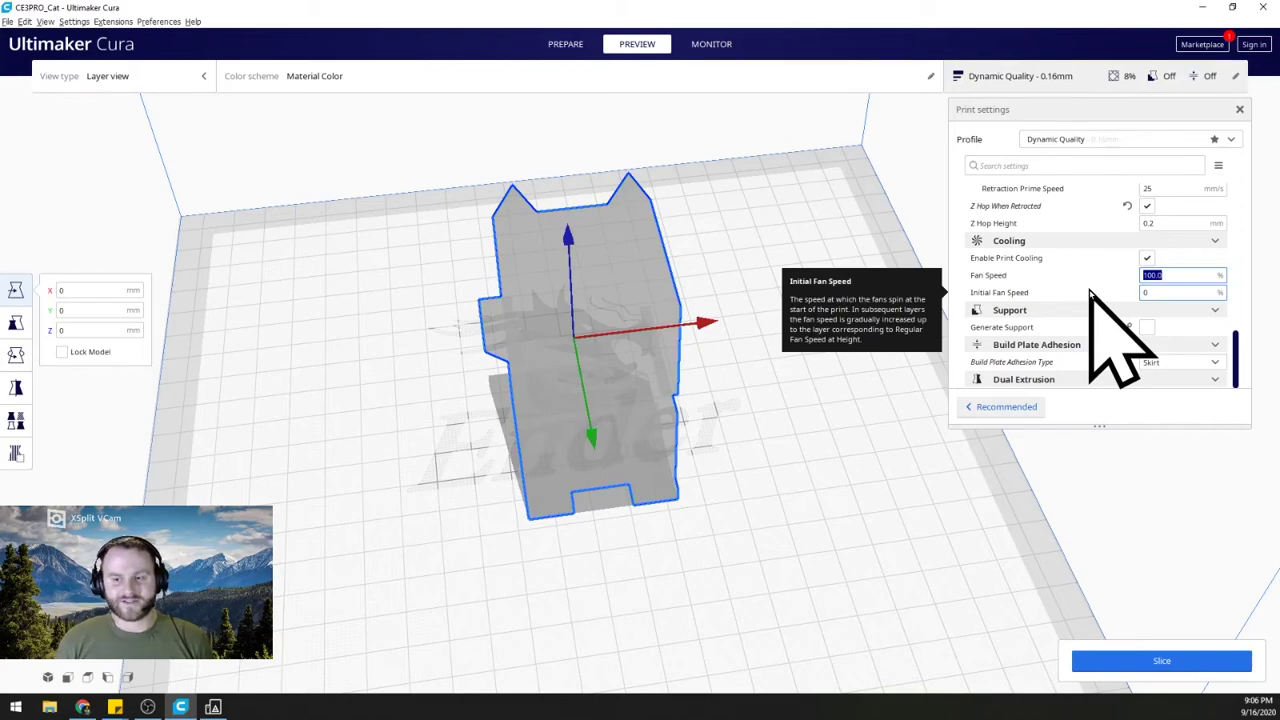
# Re-slice the cat with the 205 °C first layer and 0% initial fan speed.
pyautogui.click(1158, 664)
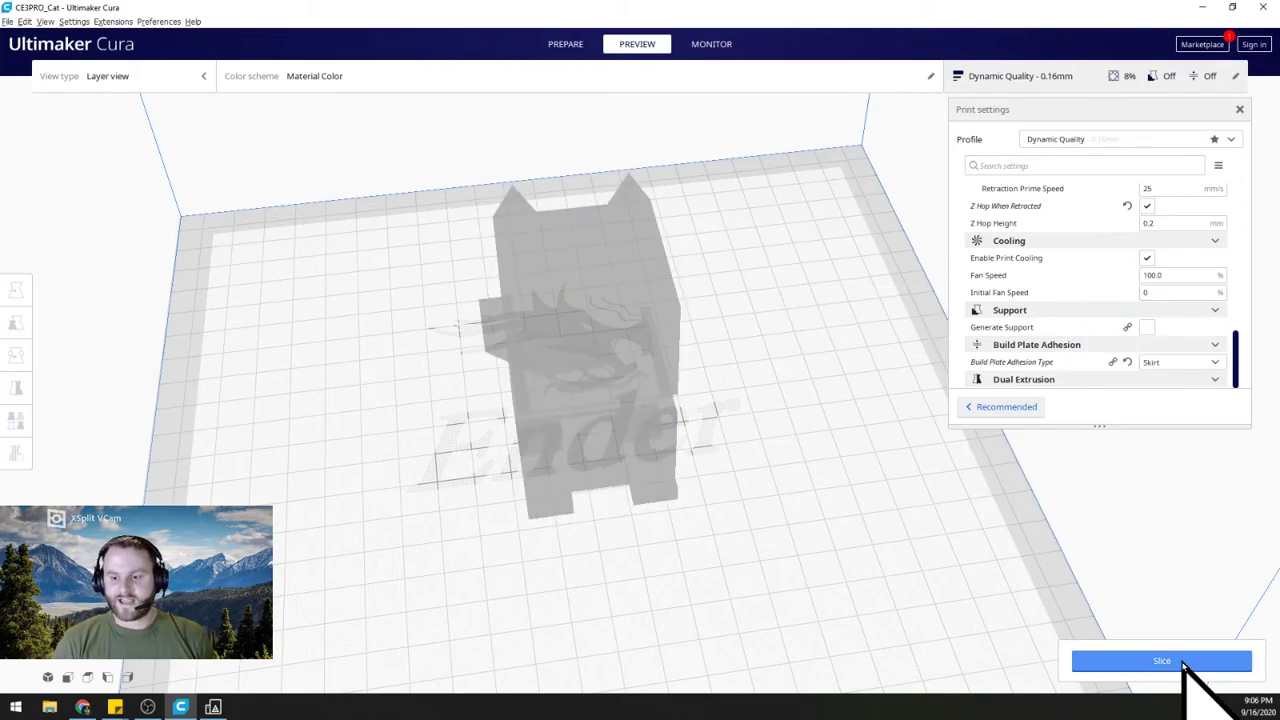